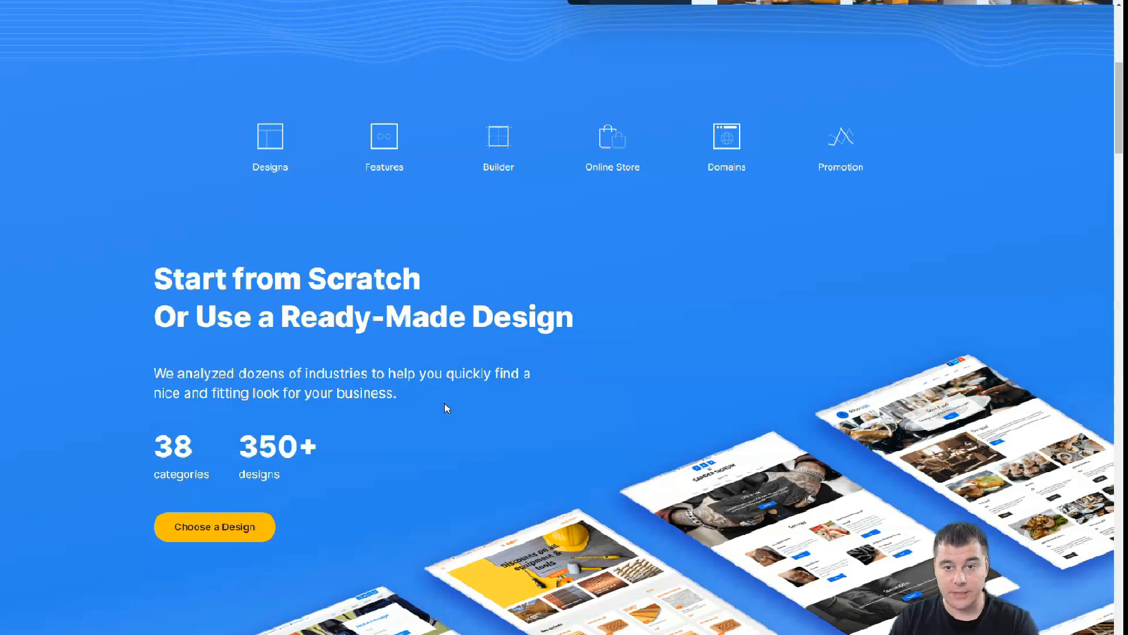
scroll(447, 407, "up", 5)
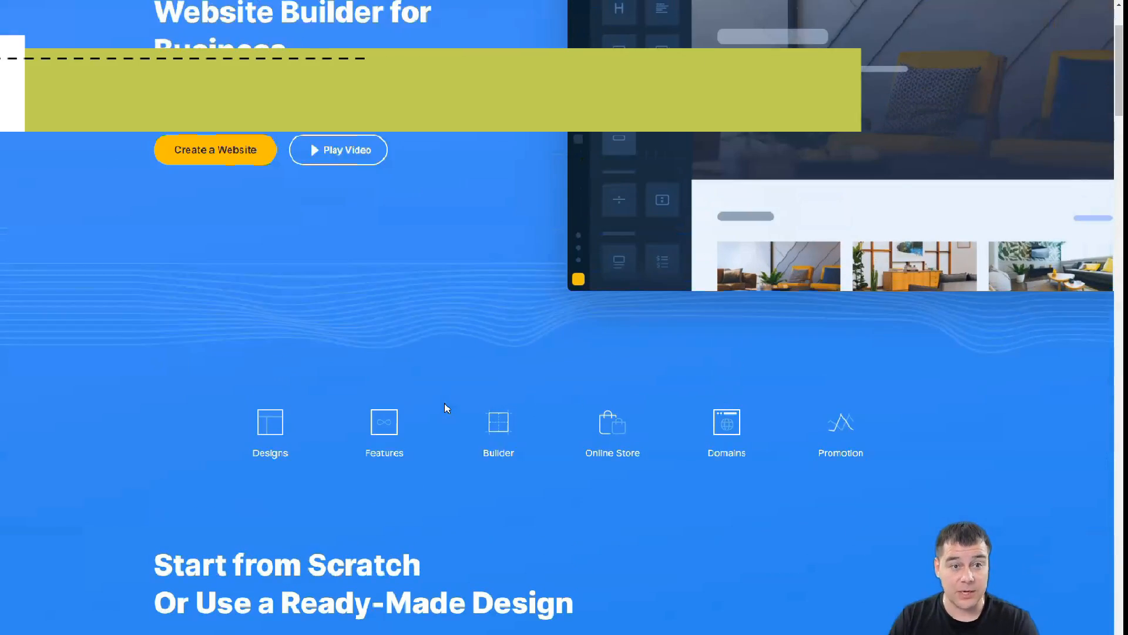
scroll(446, 407, "up", 1)
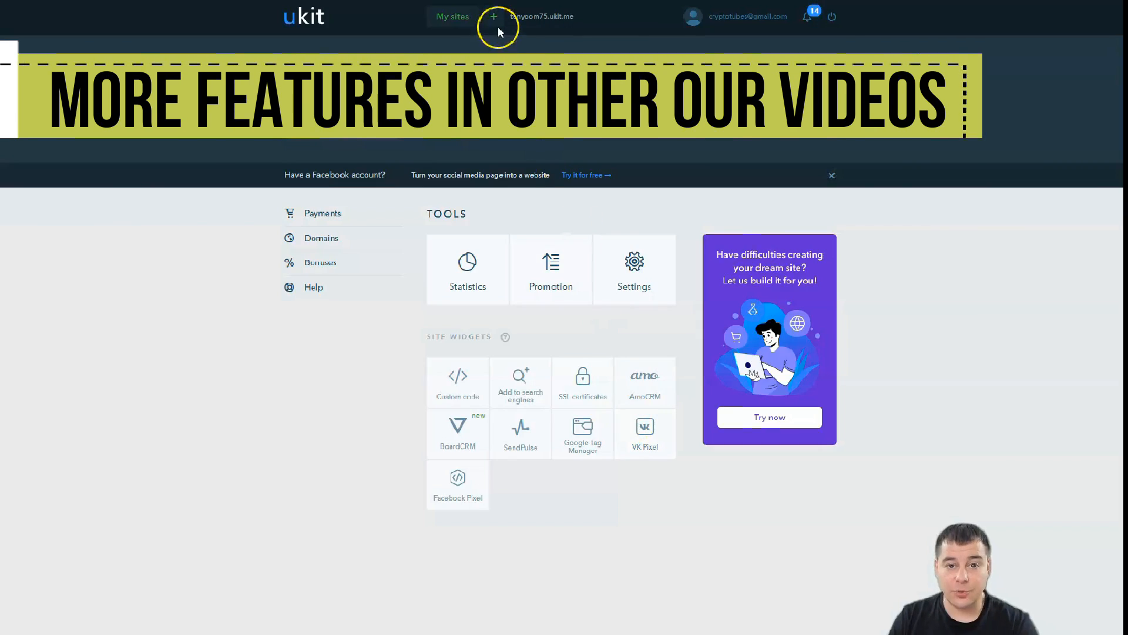
- Start creating a new site and look through the list of design categories
left_click(496, 25)
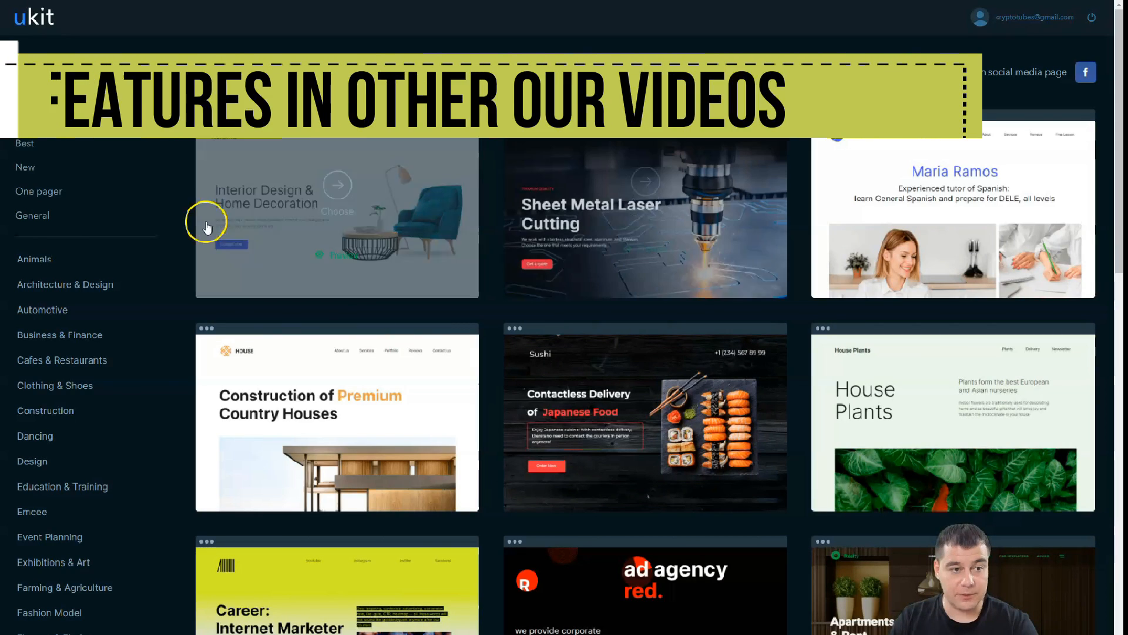
scroll(88, 318, "down", 8)
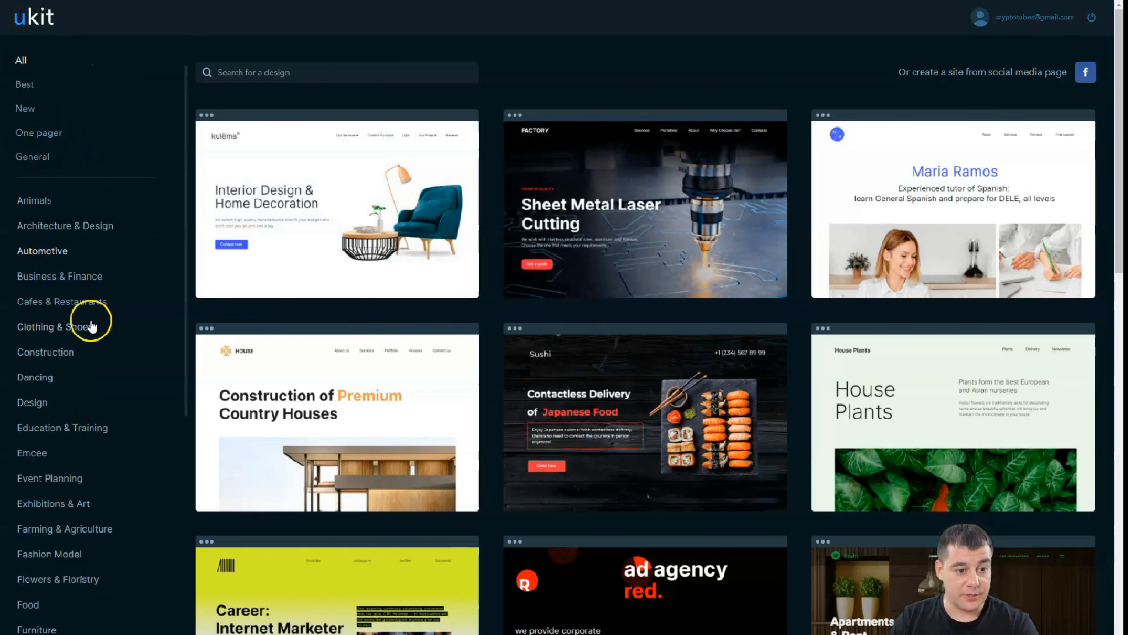
scroll(90, 327, "down", 2)
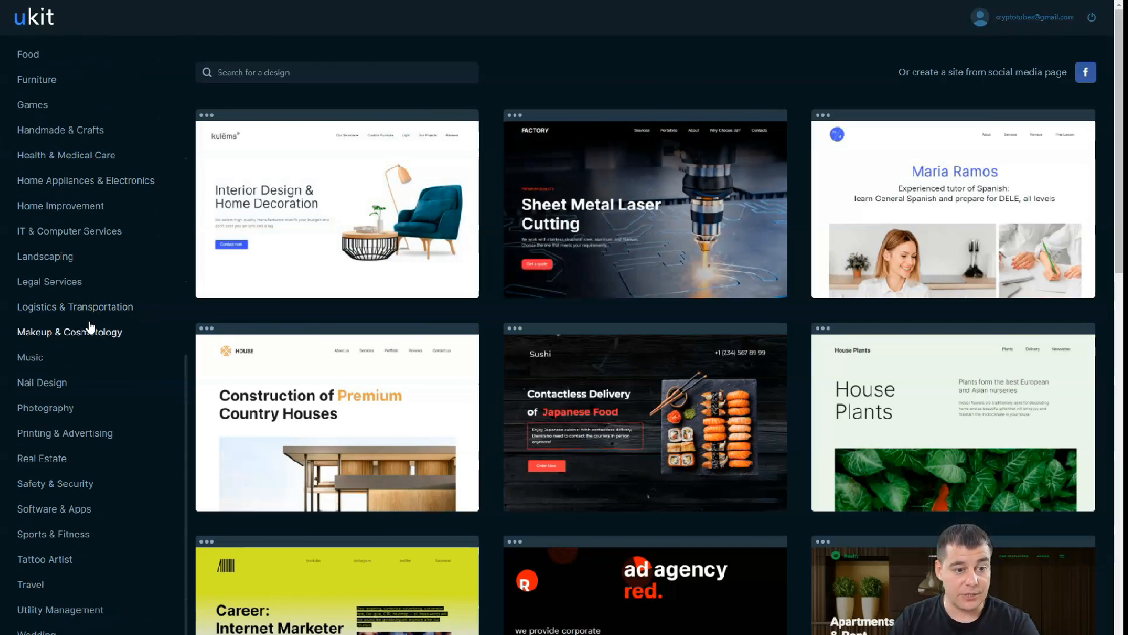
scroll(82, 338, "up", 7)
scroll(80, 345, "up", 3)
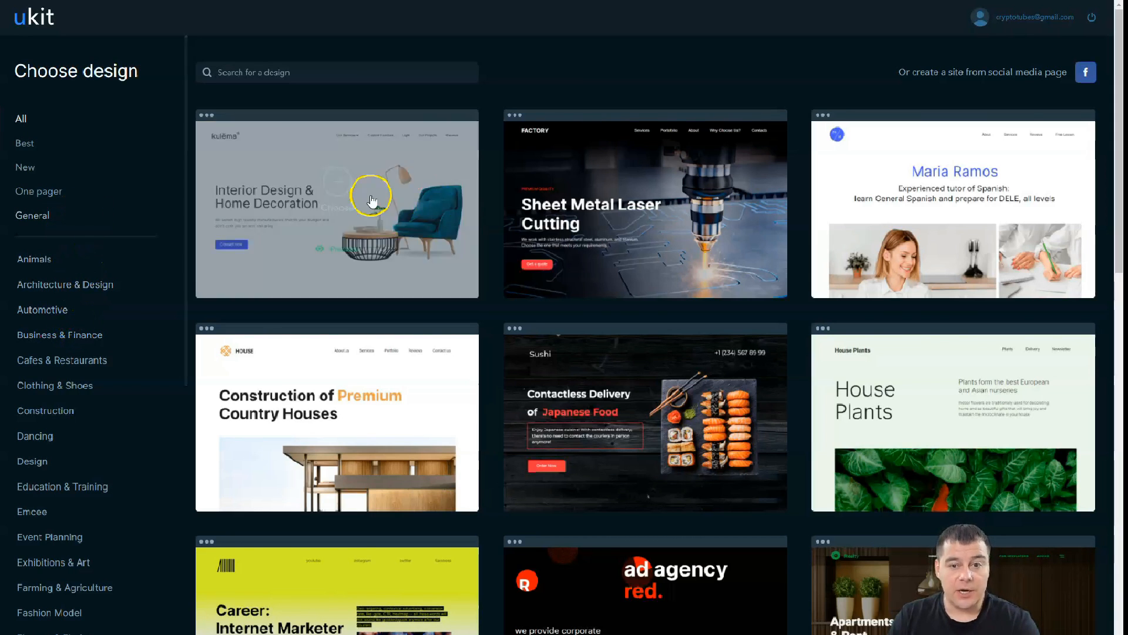
- Choose the BeFit "More Than Just Fitness" design for the new site and continue with the suggested domain name
scroll(624, 310, "down", 16)
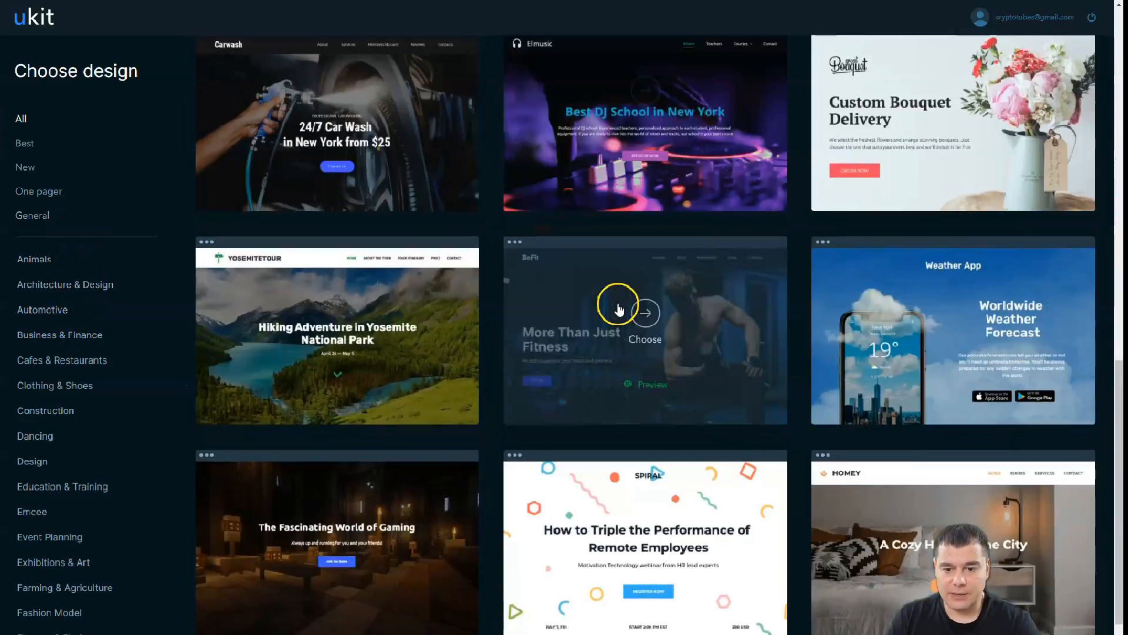
scroll(618, 303, "down", 5)
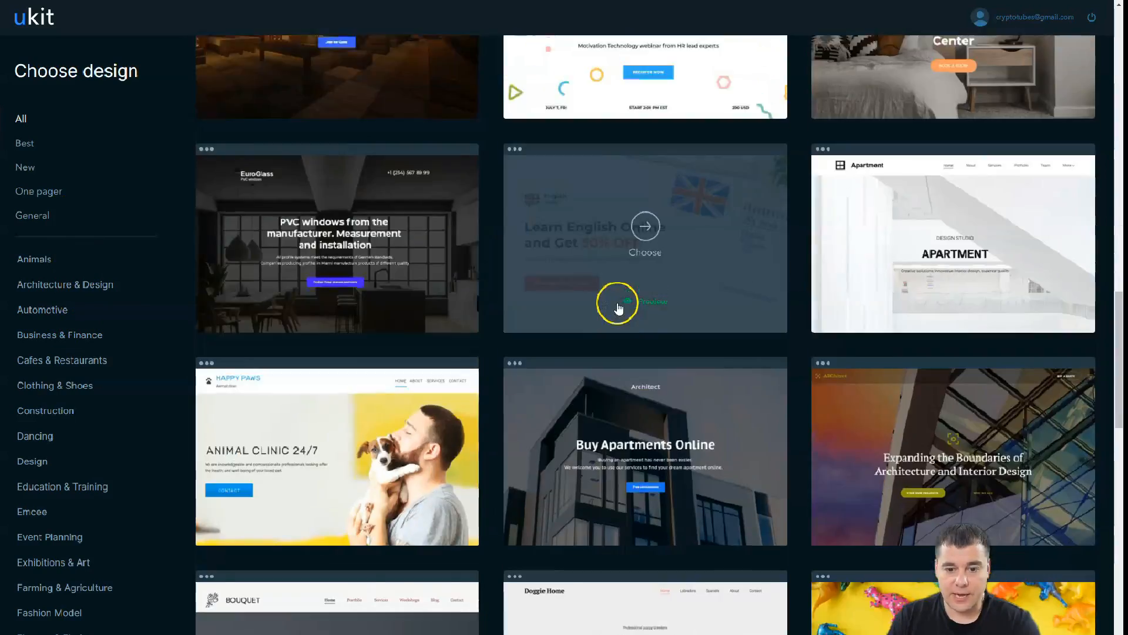
scroll(618, 303, "up", 5)
scroll(618, 303, "up", 2)
left_click(649, 257)
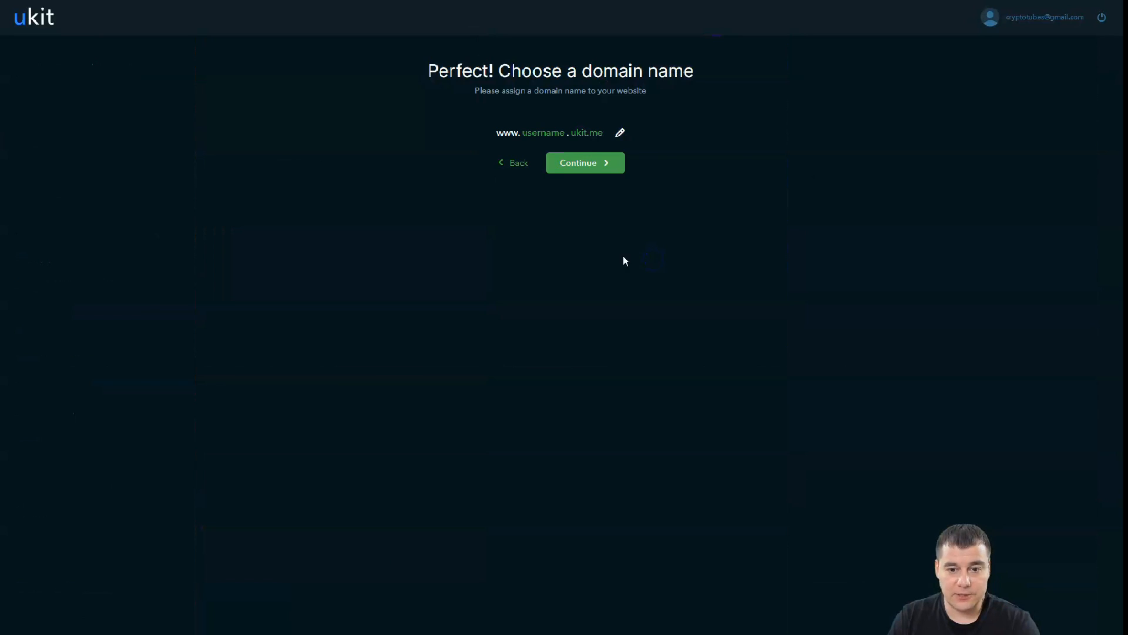
left_click(570, 175)
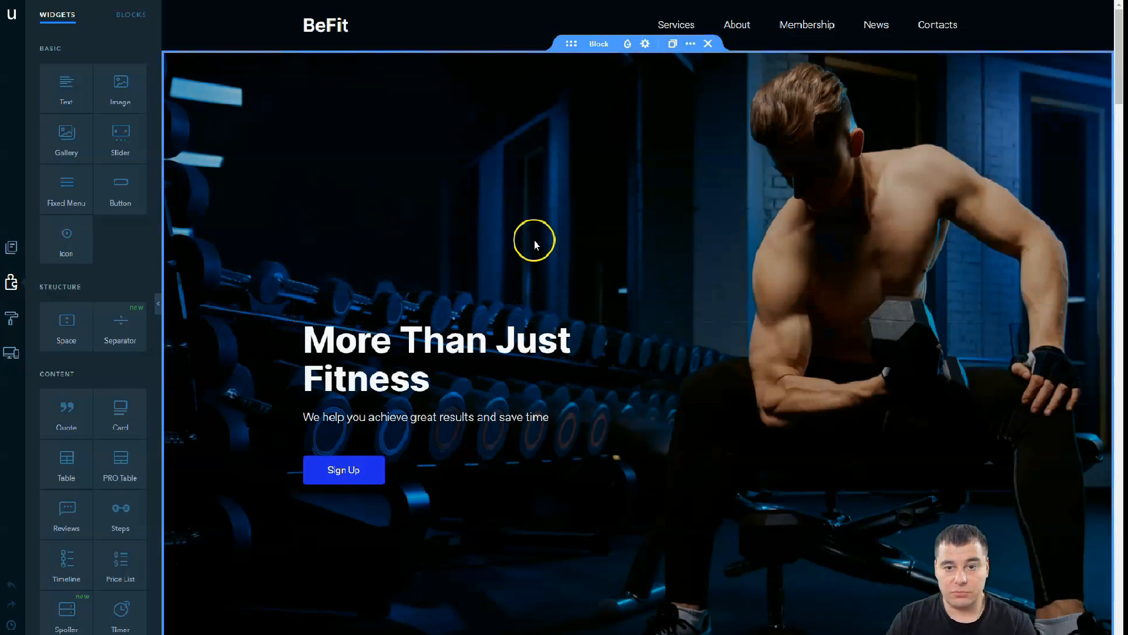
- Examine the upper part of the home page and the site's adaptive view options, including the Mobile version
scroll(545, 244, "down", 6)
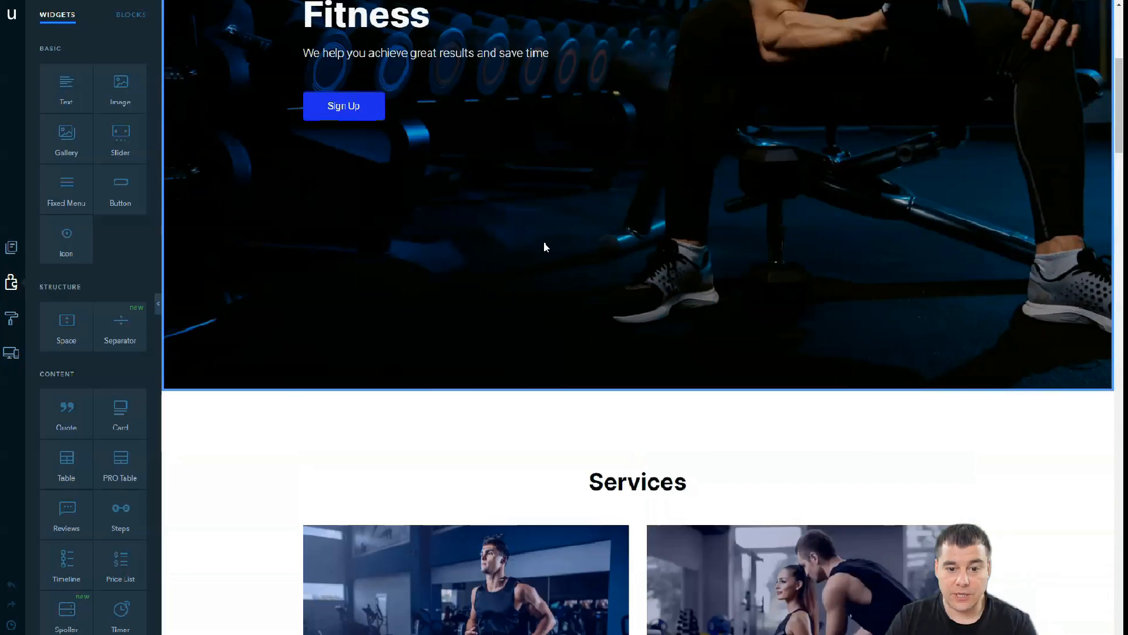
scroll(544, 247, "up", 6)
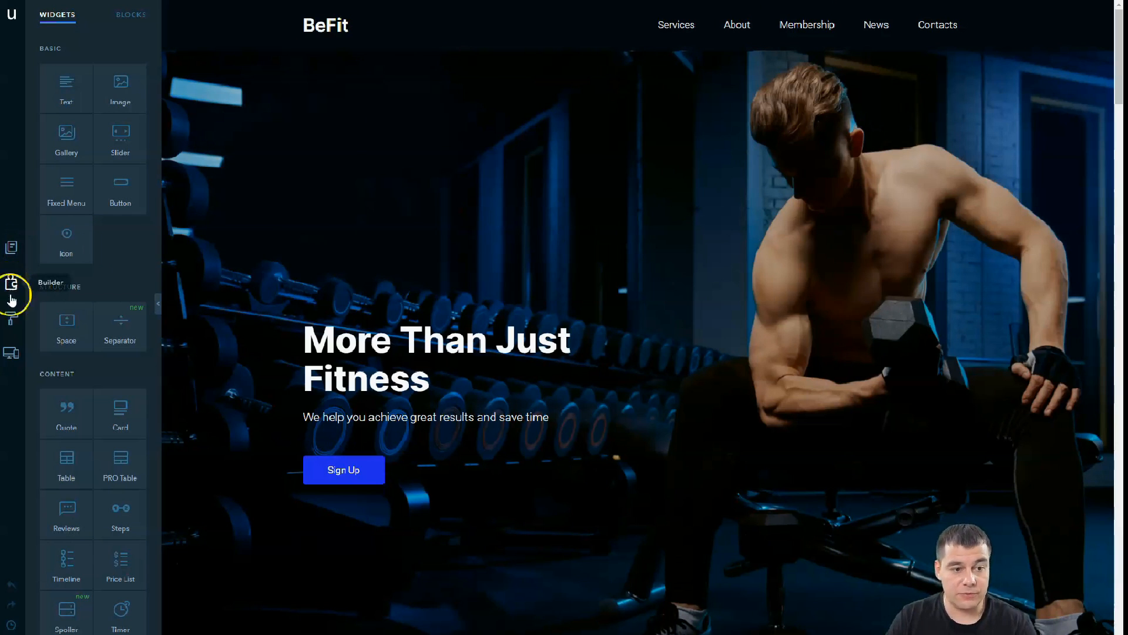
left_click(12, 319)
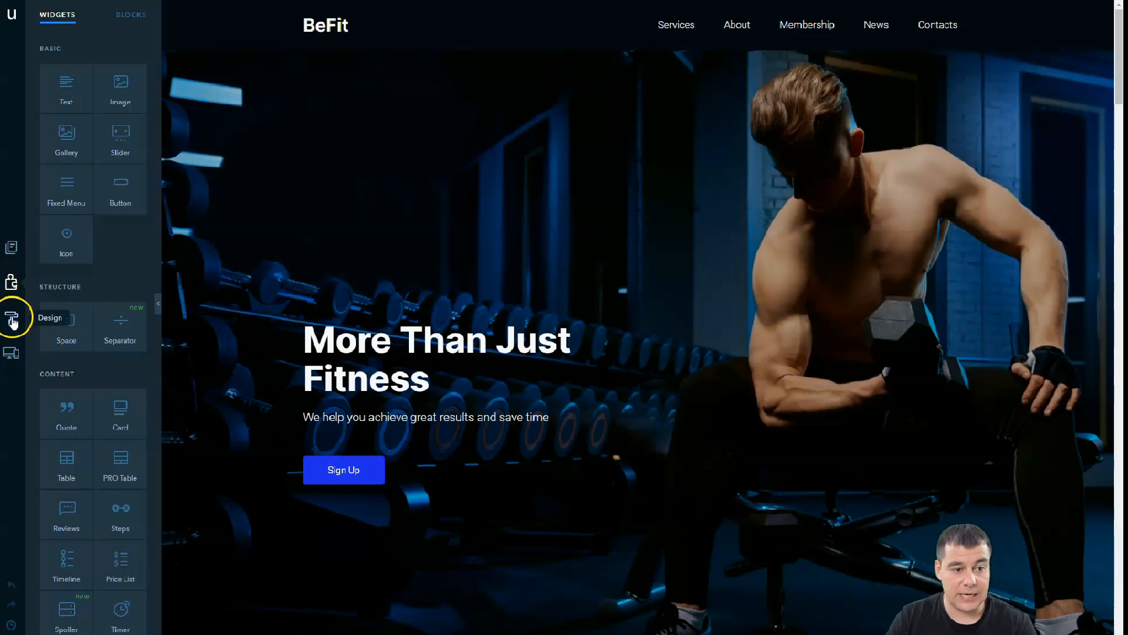
left_click(10, 353)
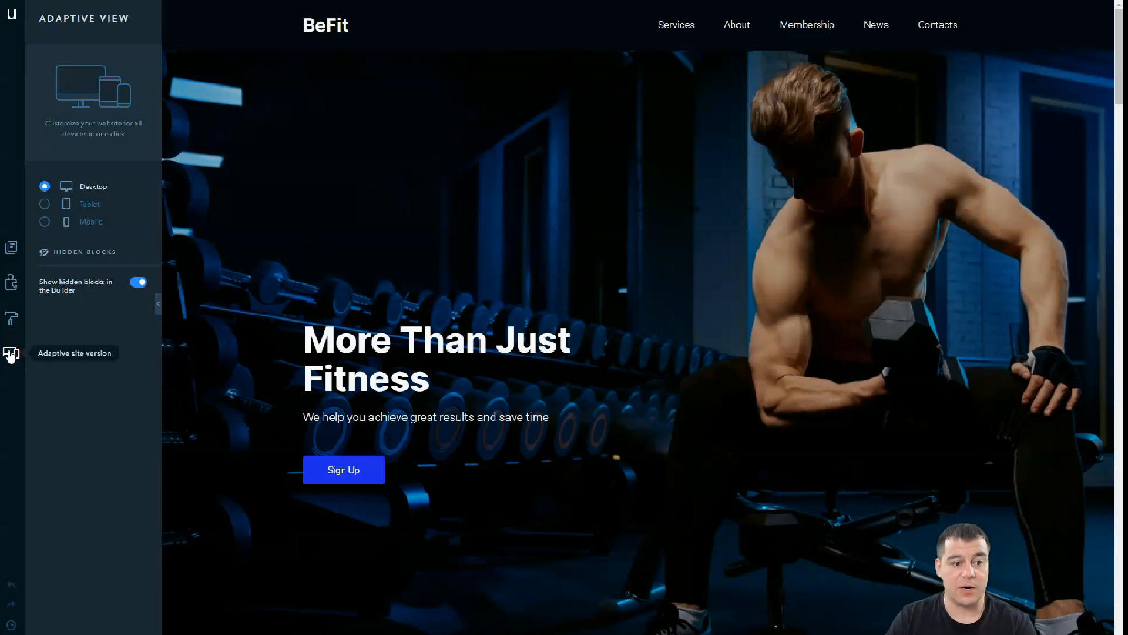
left_click(44, 222)
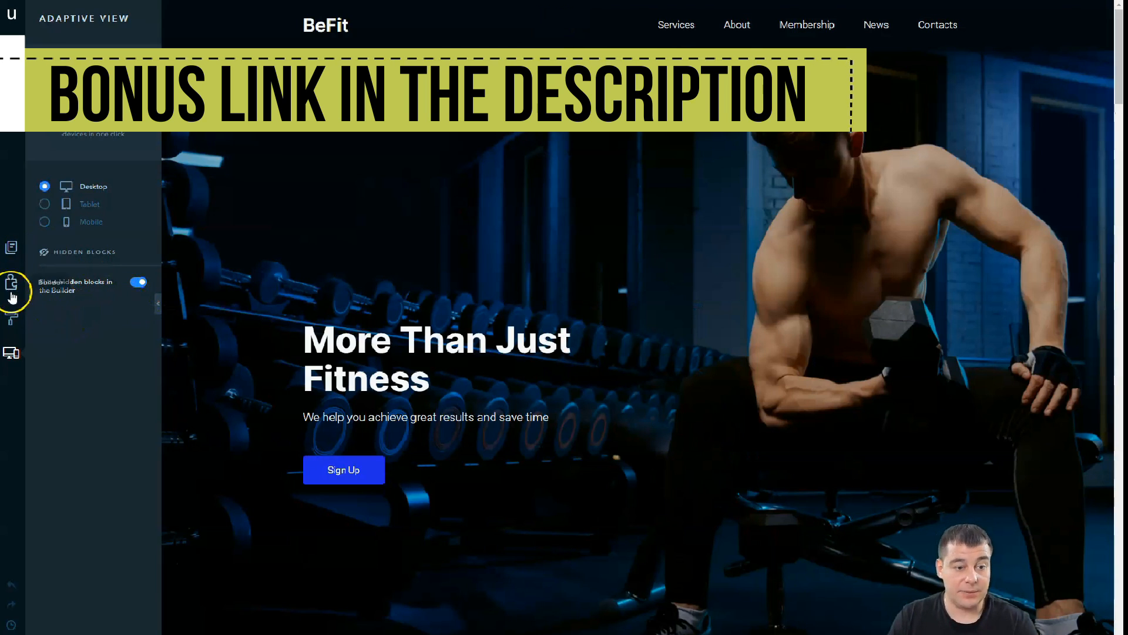
- Examine the header and footer options and the advanced options in the site's design settings
left_click(11, 320)
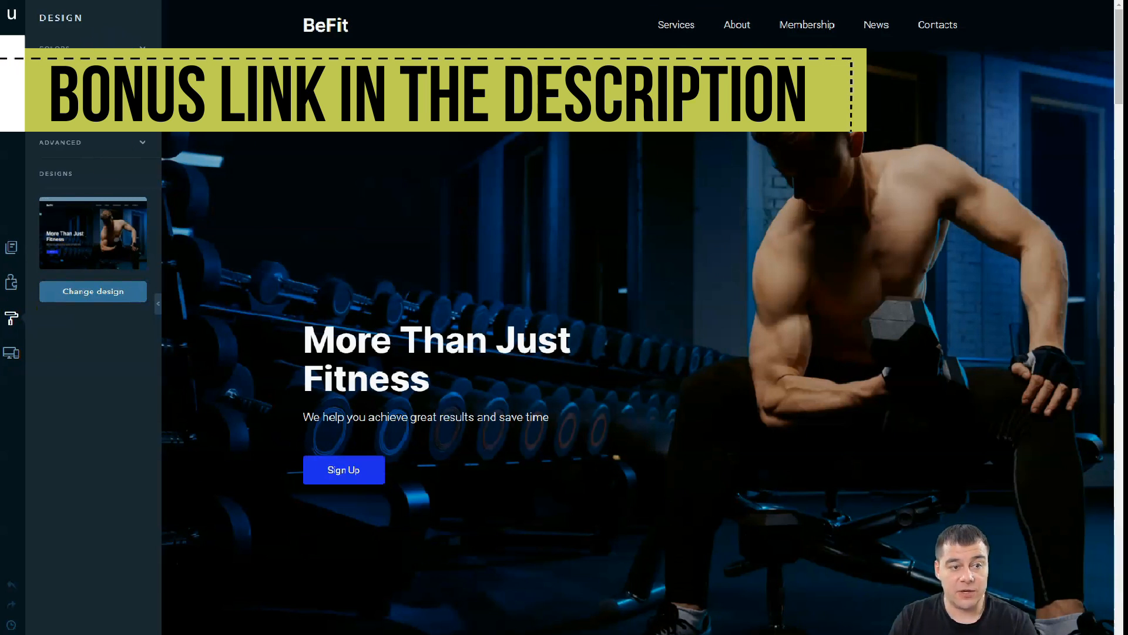
left_click(118, 112)
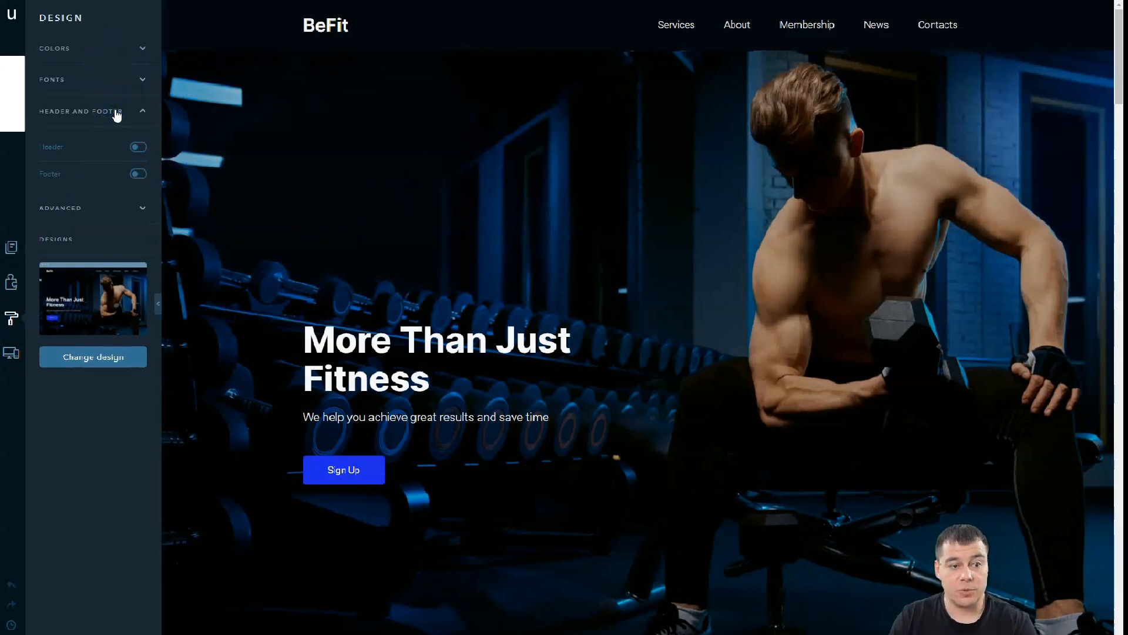
left_click(118, 113)
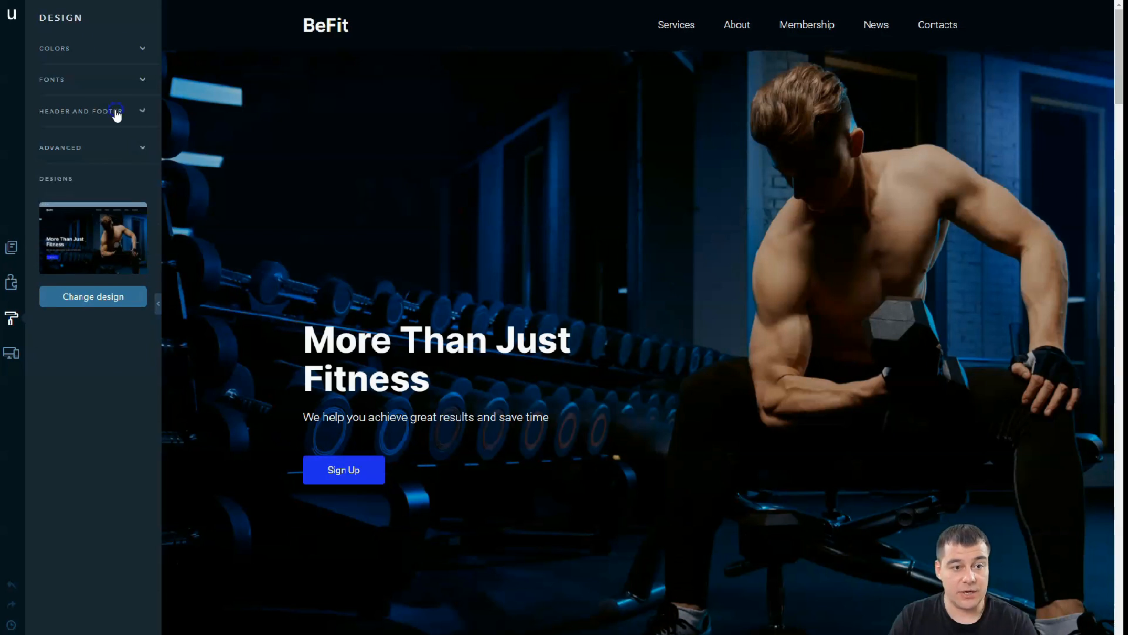
left_click(125, 144)
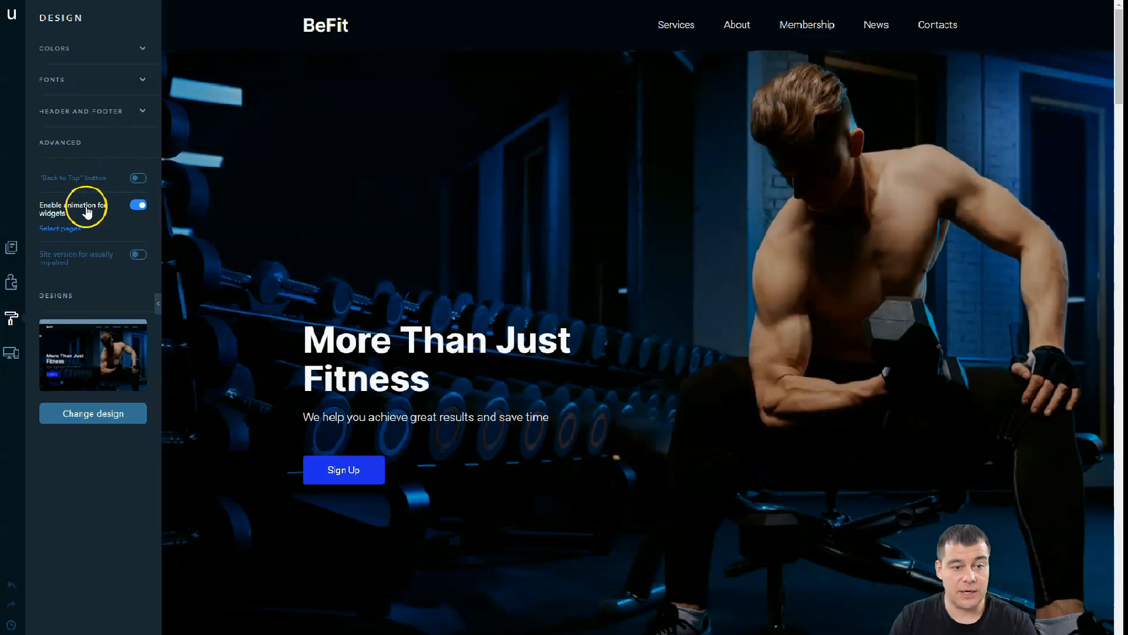
left_click(142, 144)
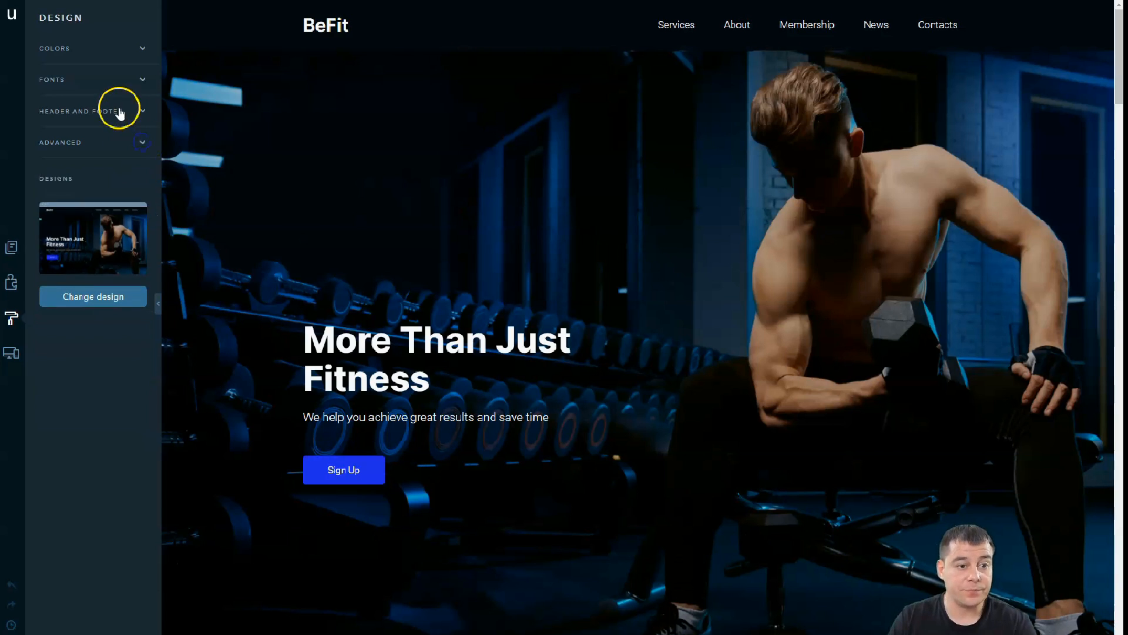
- Try the PT Serif, Roboto and Open Sans font pairs, and set the site's font pair to Inter / Roboto
left_click(135, 87)
left_click(78, 150)
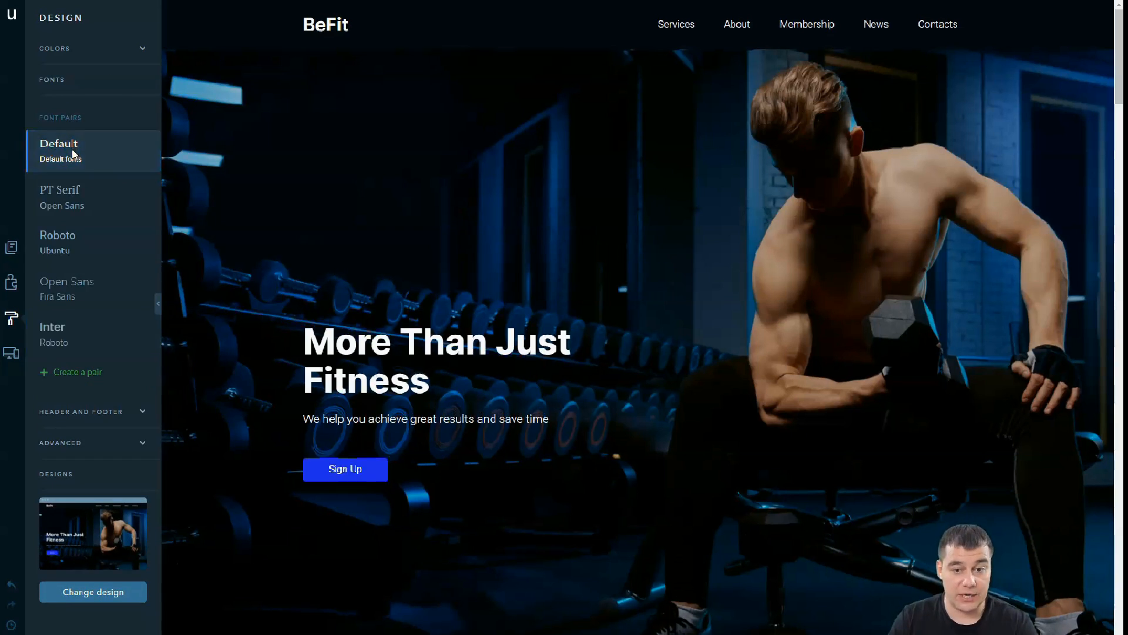
left_click(74, 201)
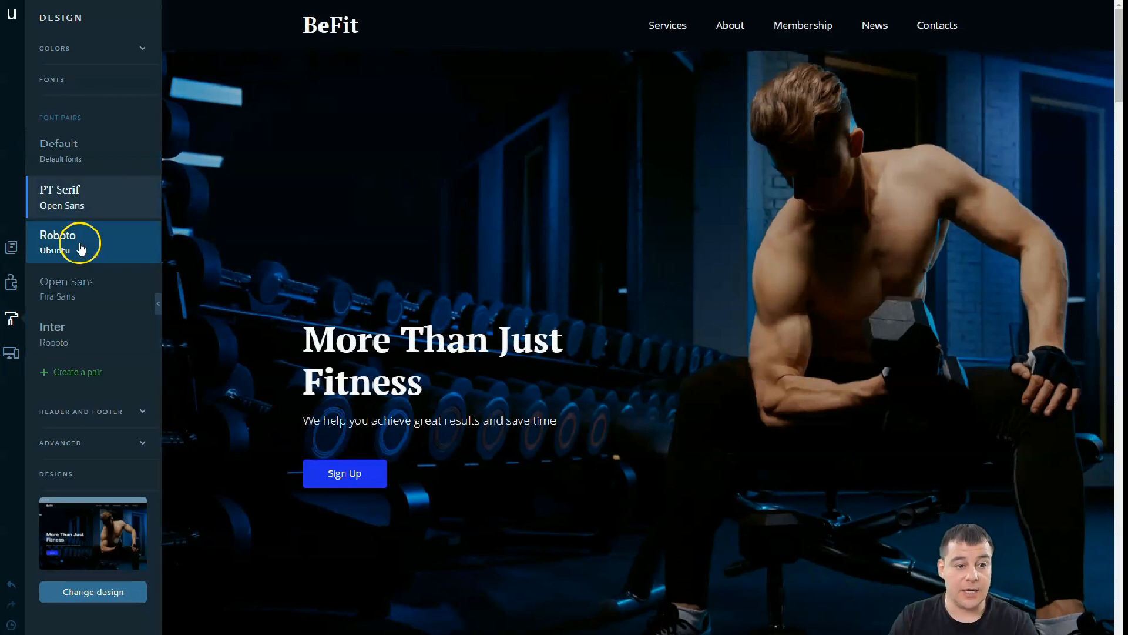
left_click(78, 249)
left_click(86, 288)
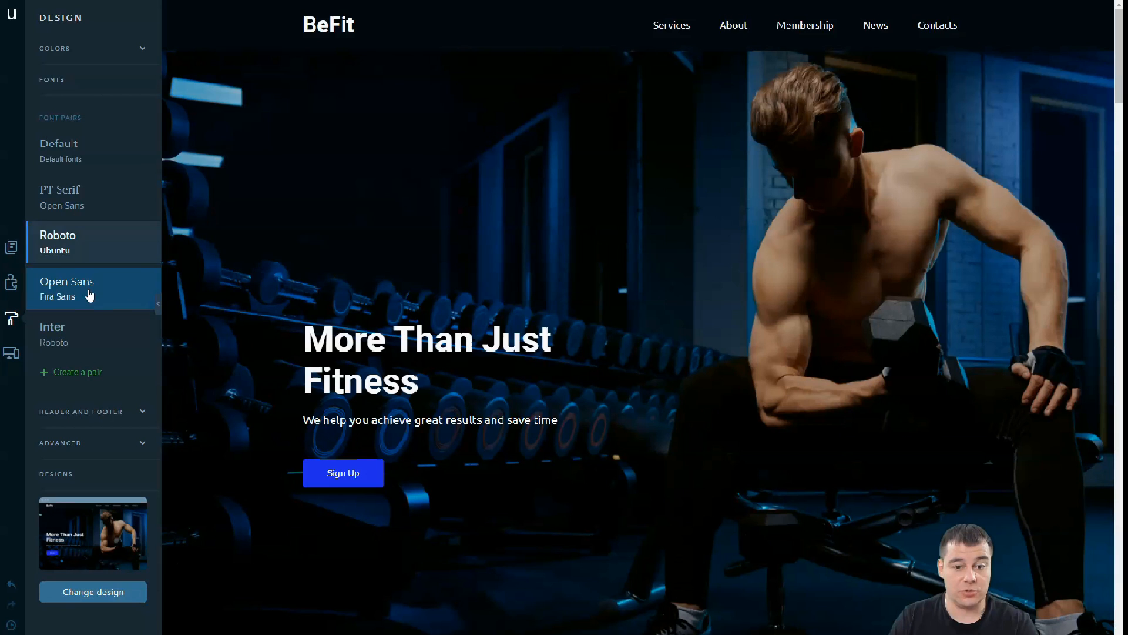
left_click(88, 329)
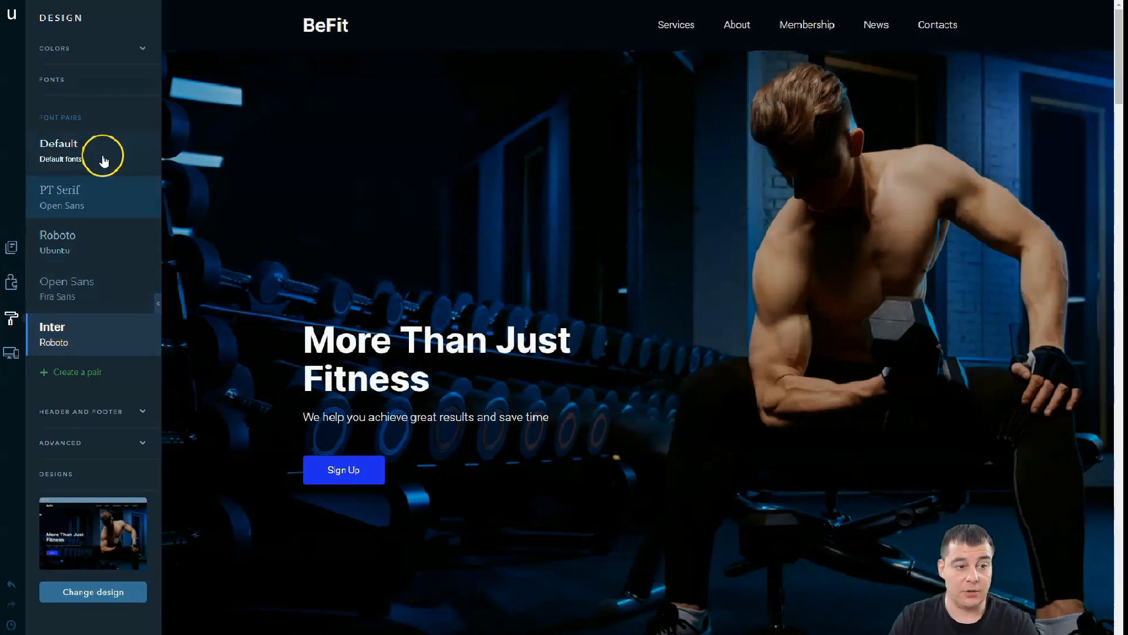
left_click(132, 82)
- Examine the site's color scheme and background color options
left_click(141, 50)
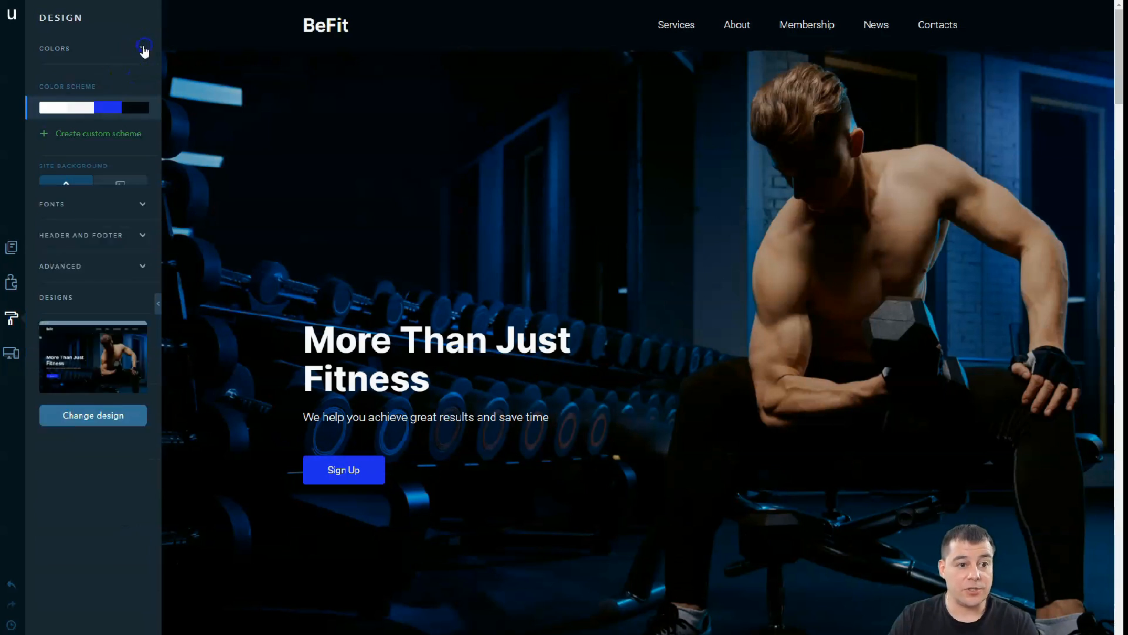
left_click(90, 112)
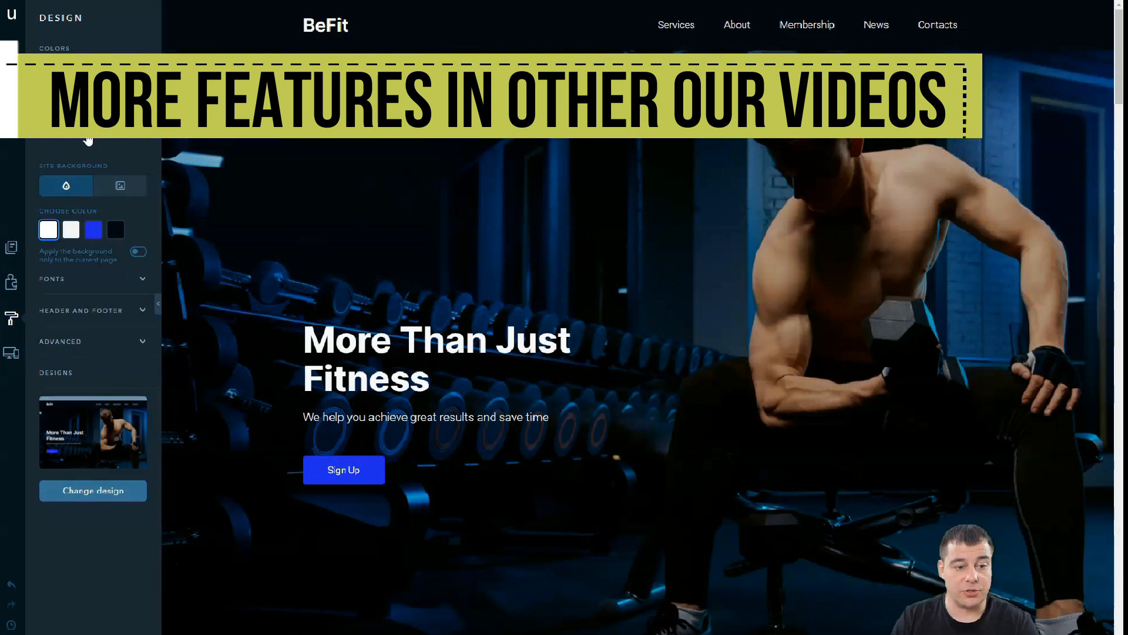
left_click(88, 49)
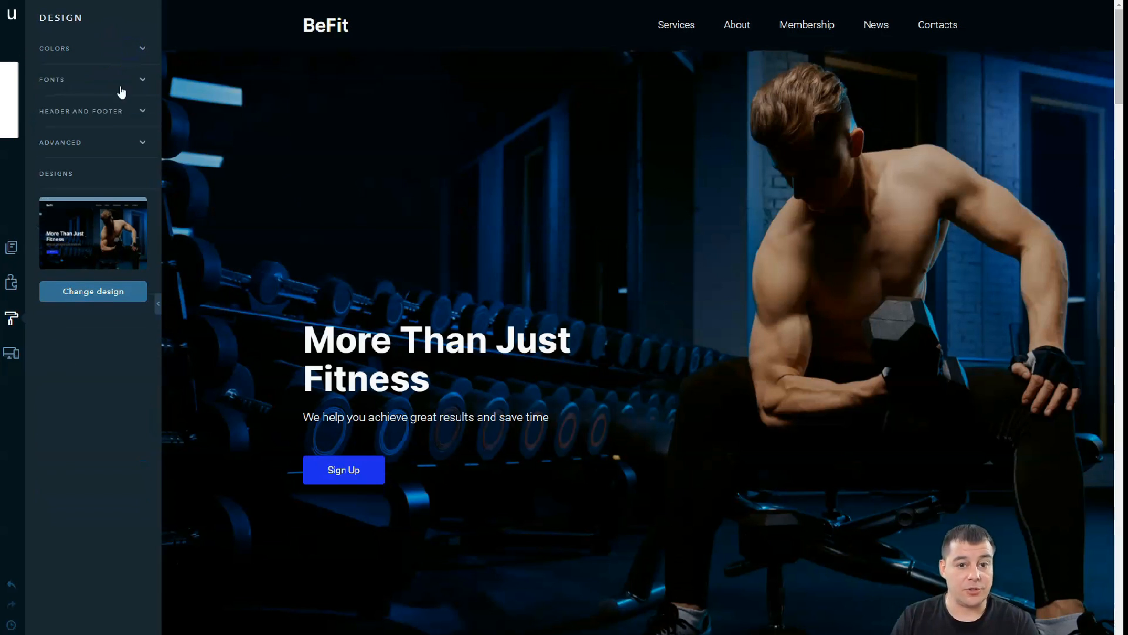
- Examine the site's page list and pop-up windows section, and return to the builder's widgets
left_click(11, 246)
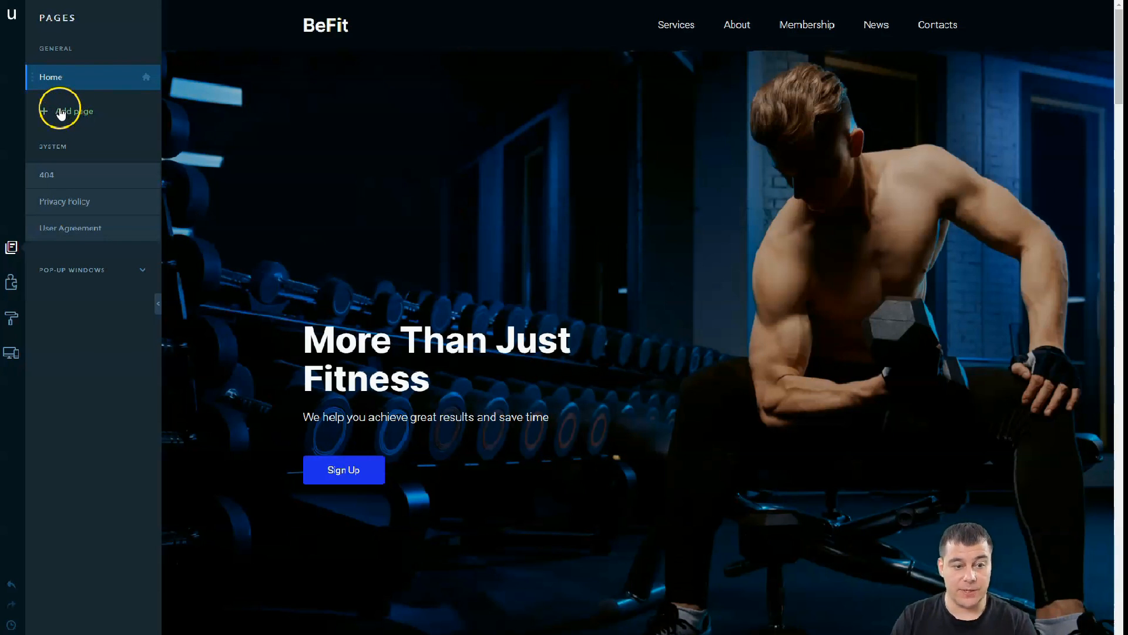
left_click(114, 272)
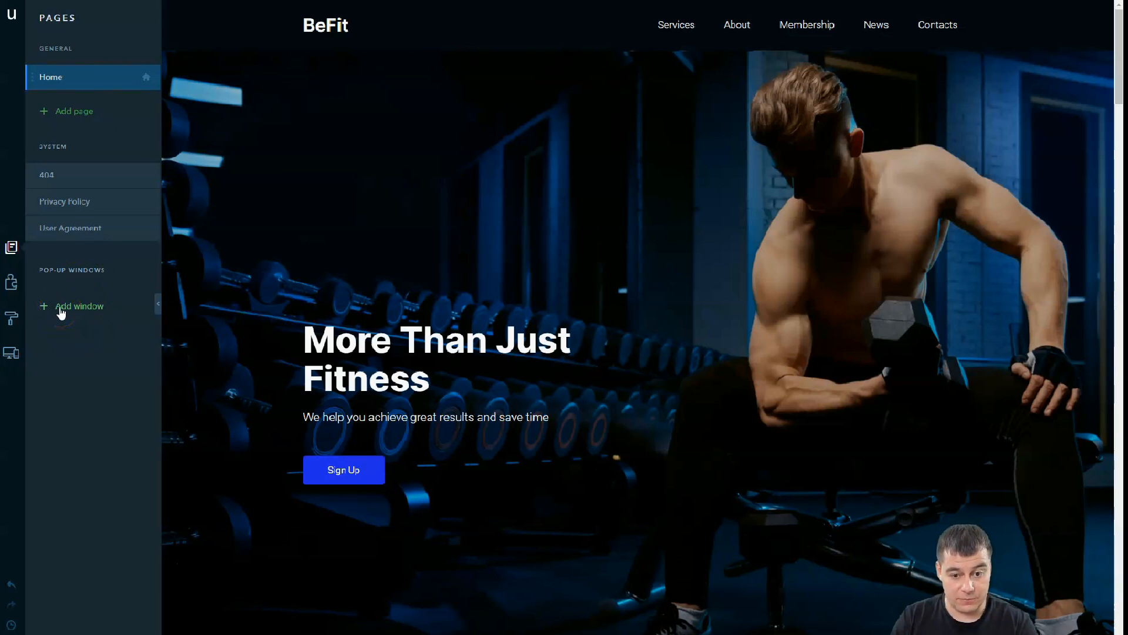
left_click(12, 283)
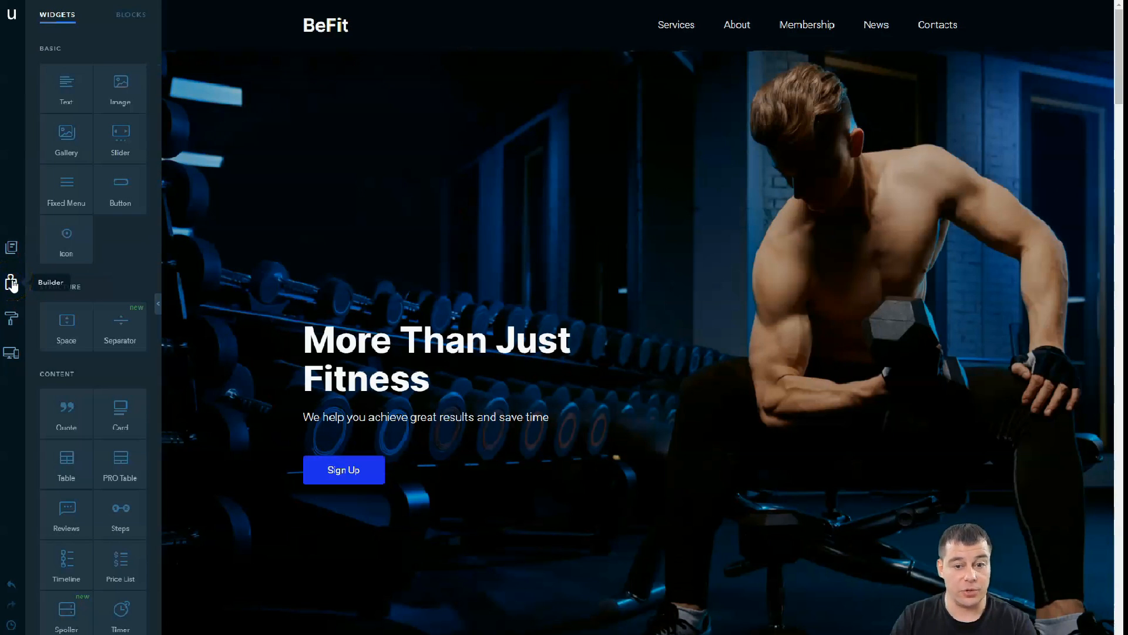
- Examine the home page's blocks from the header down to the Services block
left_click(630, 201)
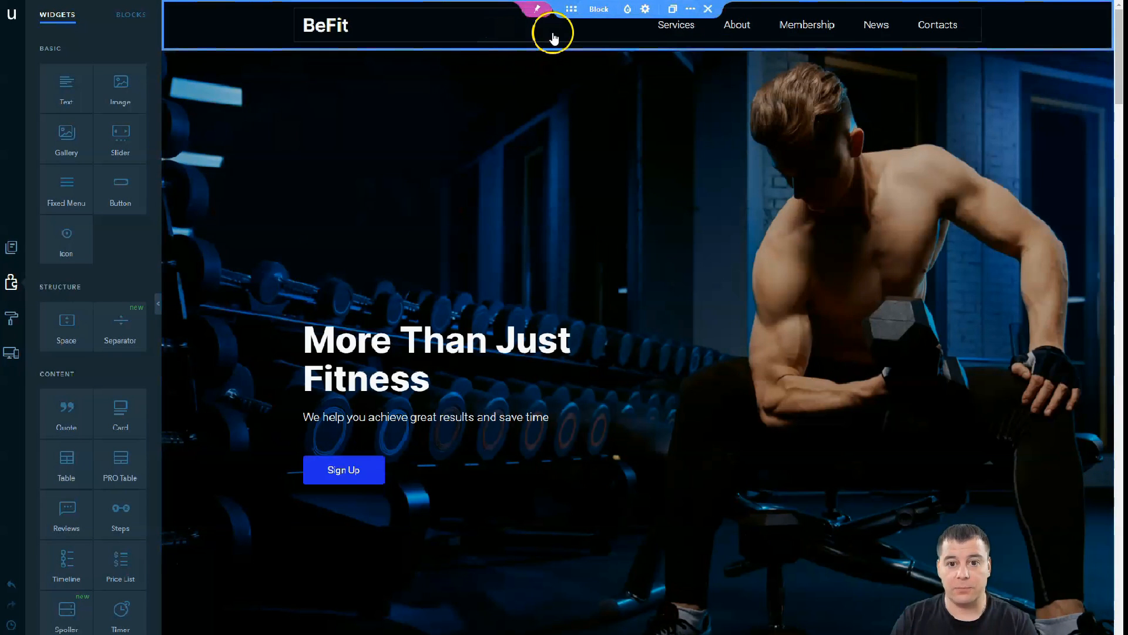
scroll(509, 181, "down", 10)
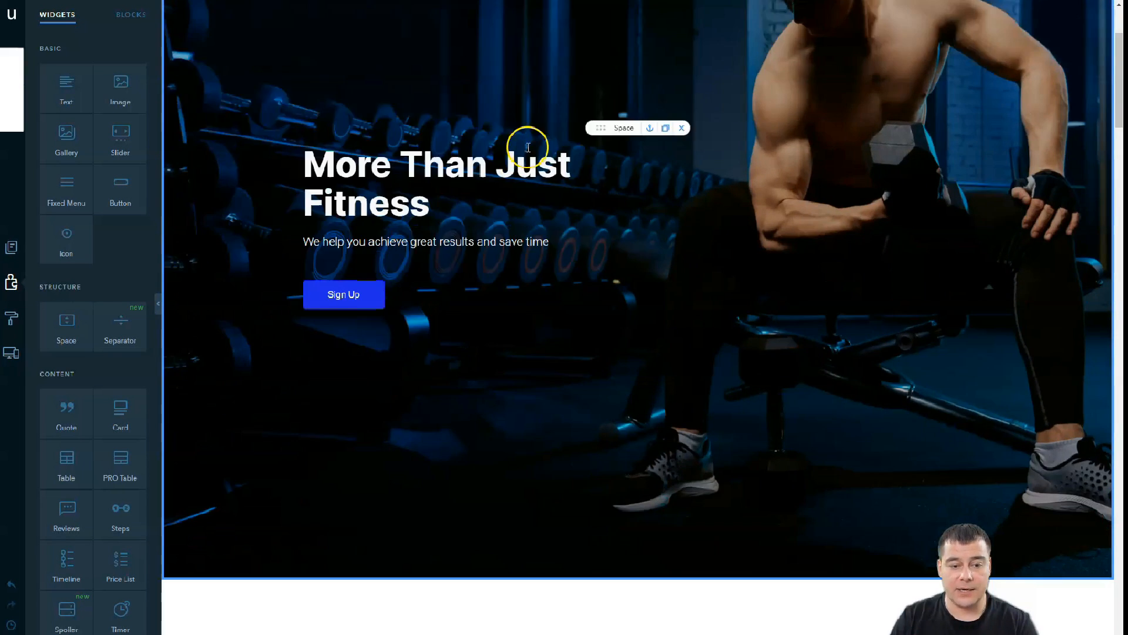
scroll(320, 230, "down", 9)
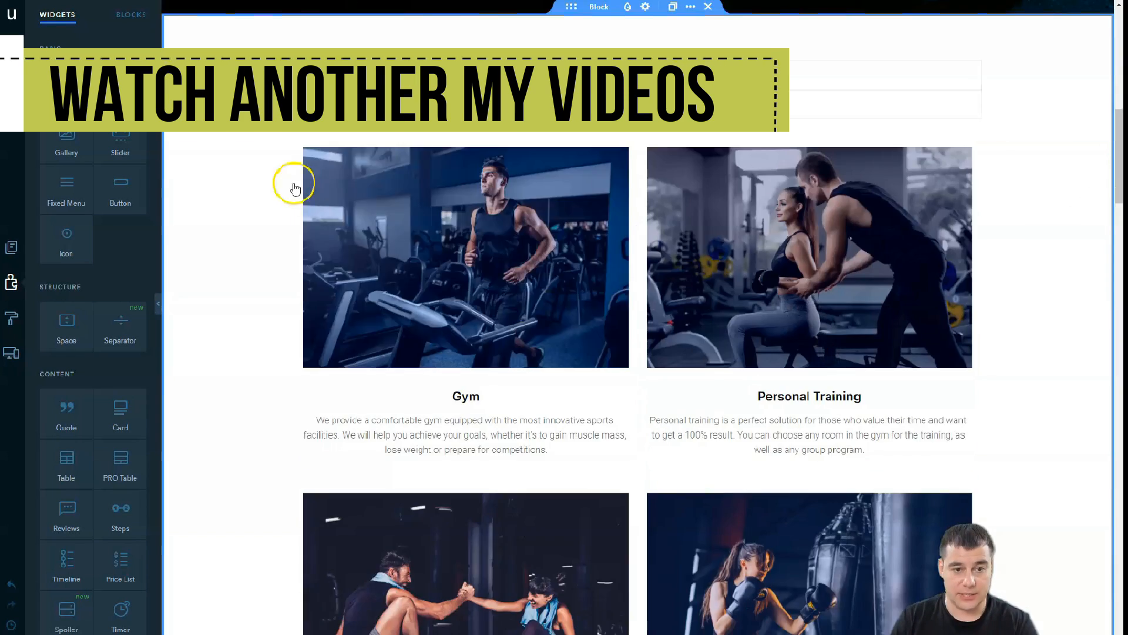
scroll(252, 186, "up", 8)
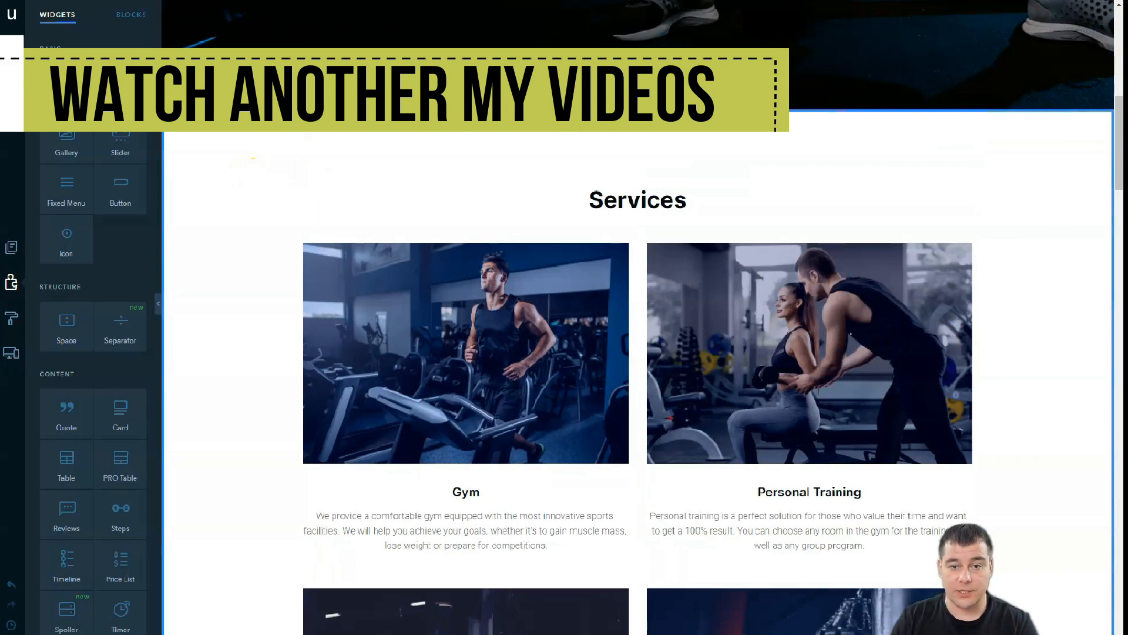
left_click_drag(585, 300, 586, 168)
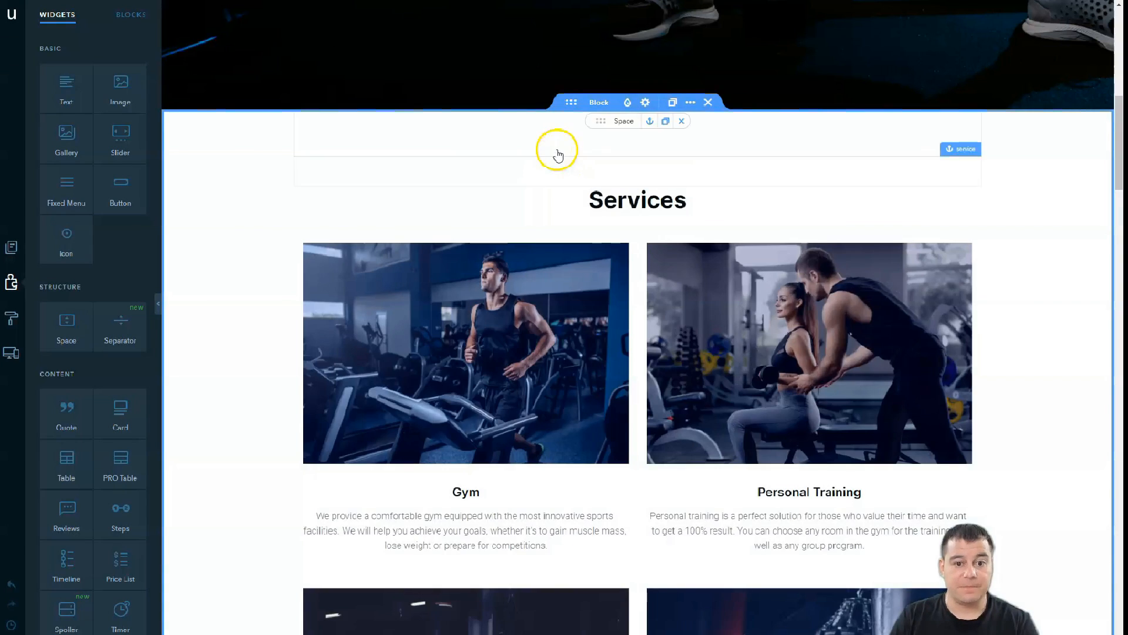
- Return to the hero block and examine the widget library from the basic widgets down to the social ones
scroll(582, 129, "up", 4)
scroll(587, 149, "up", 8)
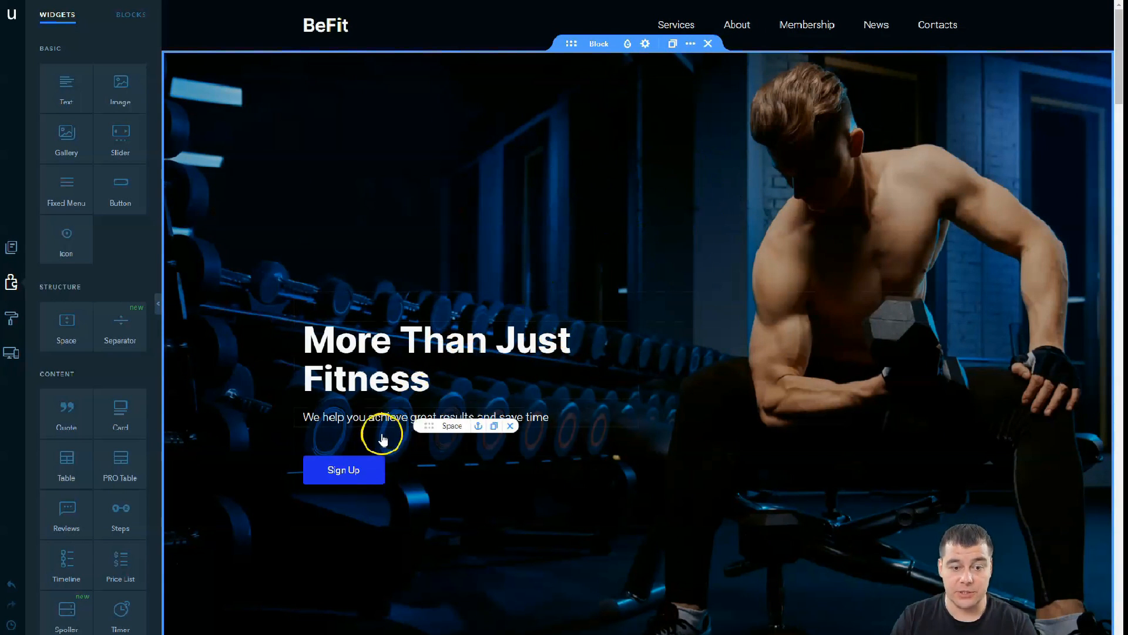
scroll(510, 527, "down", 1)
scroll(408, 361, "up", 1)
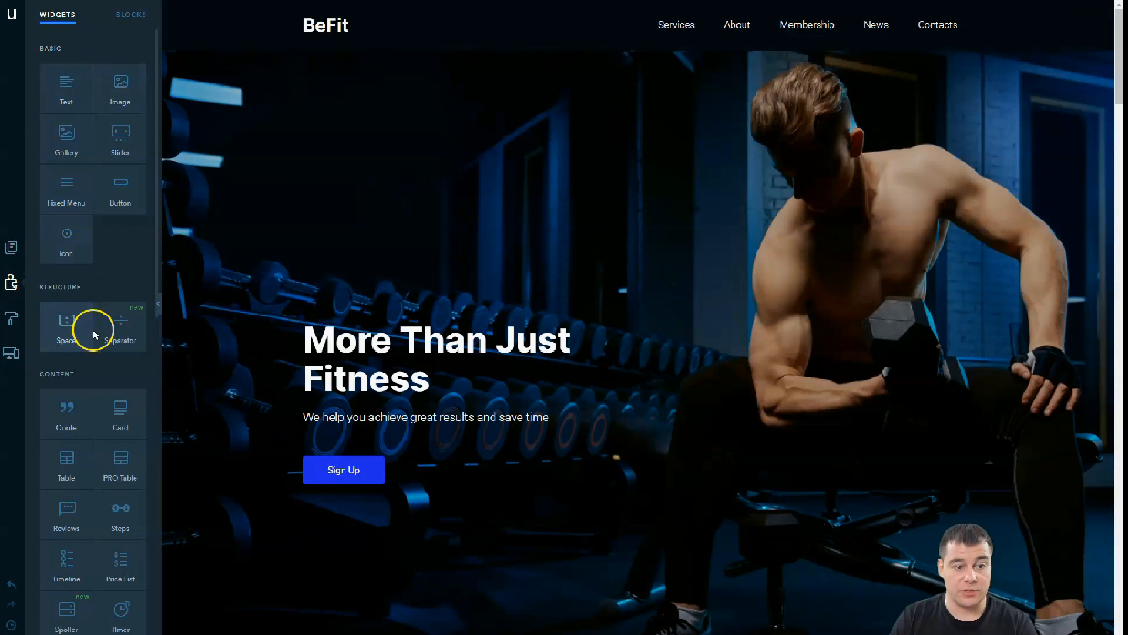
scroll(93, 328, "down", 2)
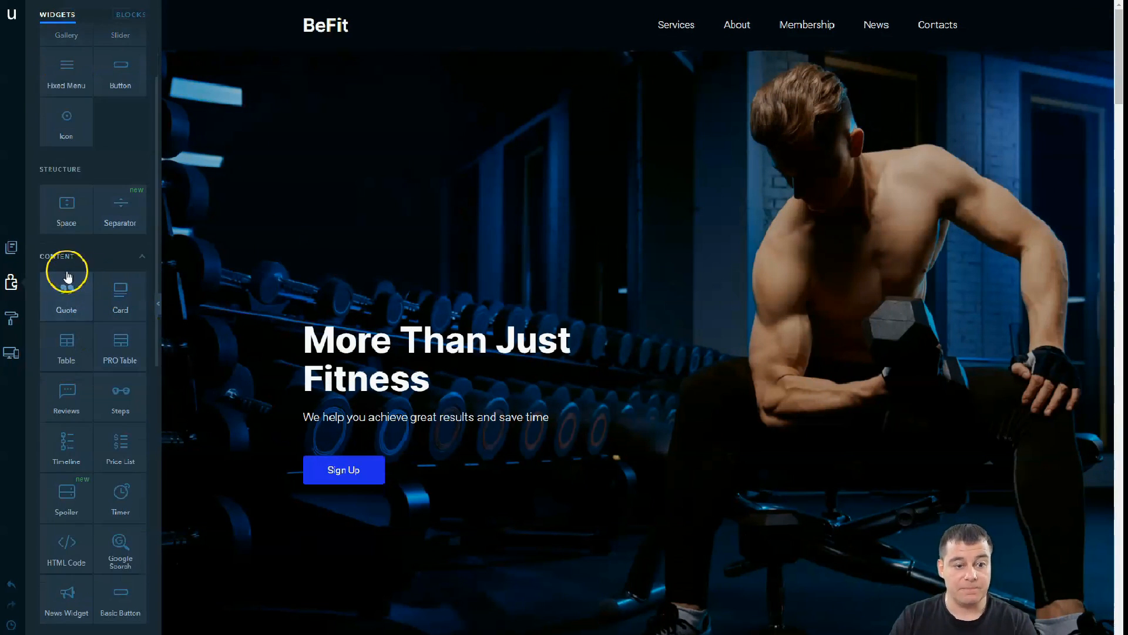
scroll(69, 294, "down", 5)
scroll(77, 321, "down", 2)
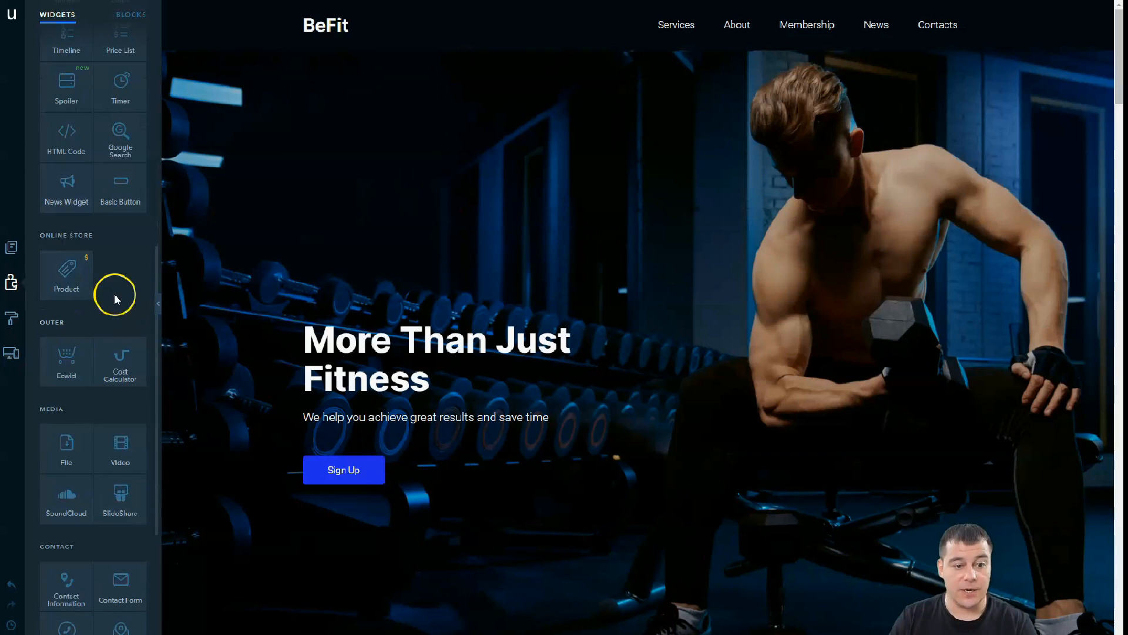
mouse_move(66, 281)
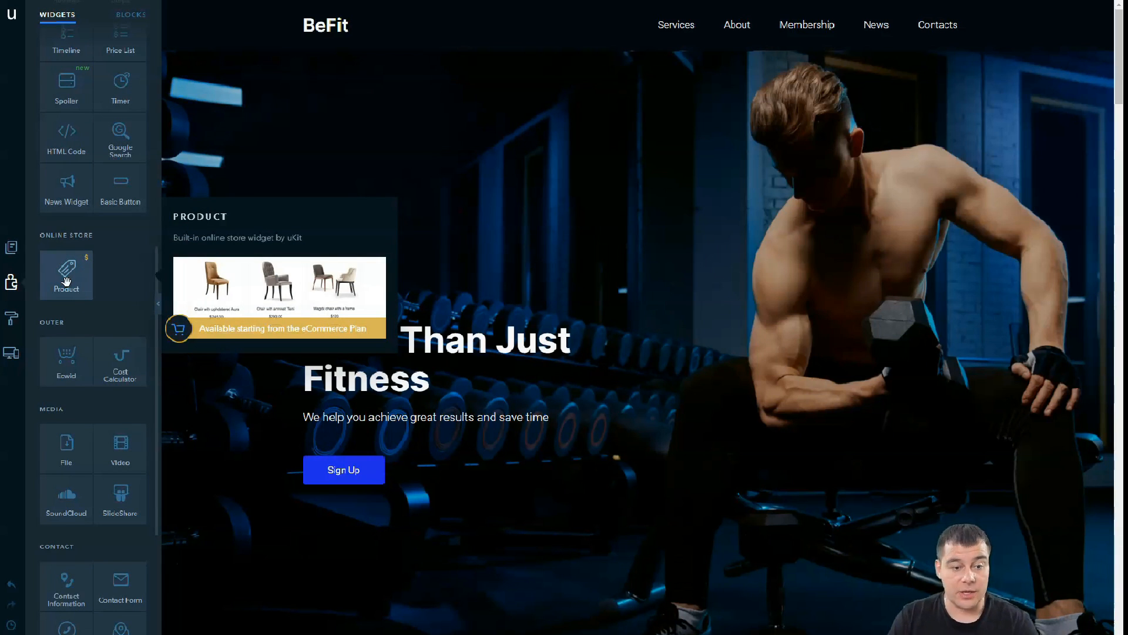
scroll(74, 327, "down", 2)
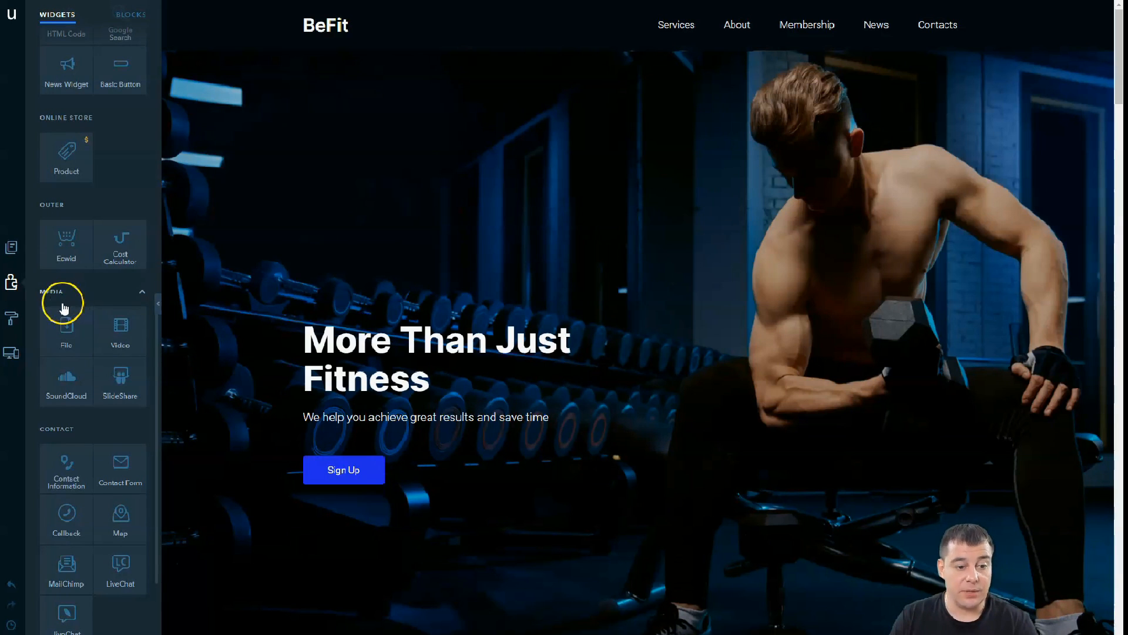
scroll(101, 393, "down", 2)
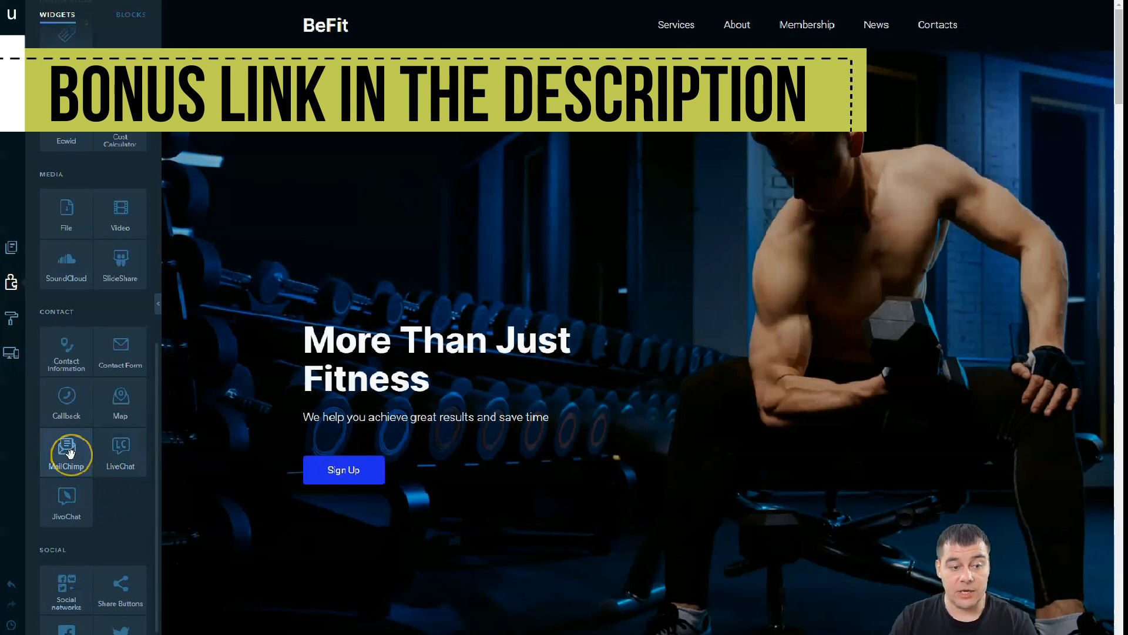
scroll(121, 498, "down", 2)
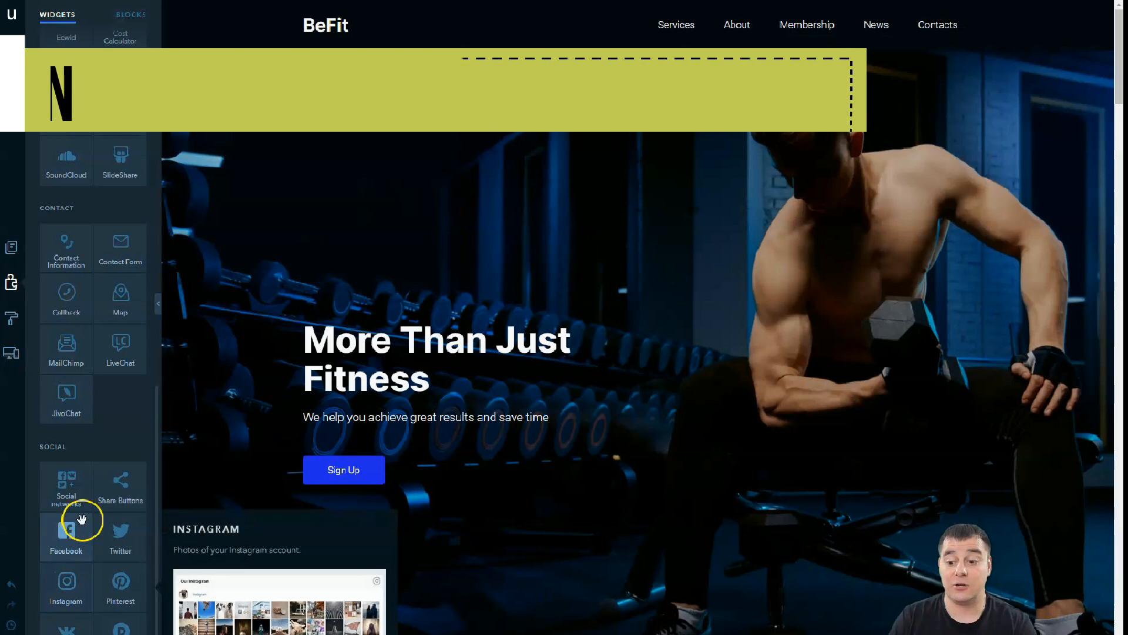
scroll(515, 263, "down", 3)
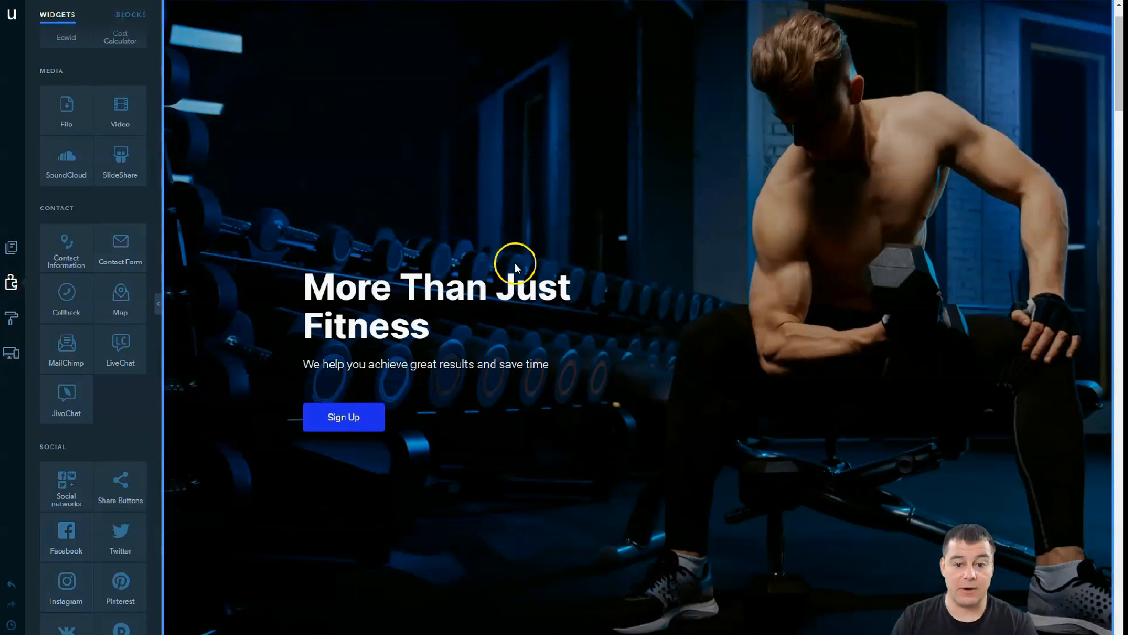
- Examine the structure settings of the hero block
scroll(529, 269, "up", 3)
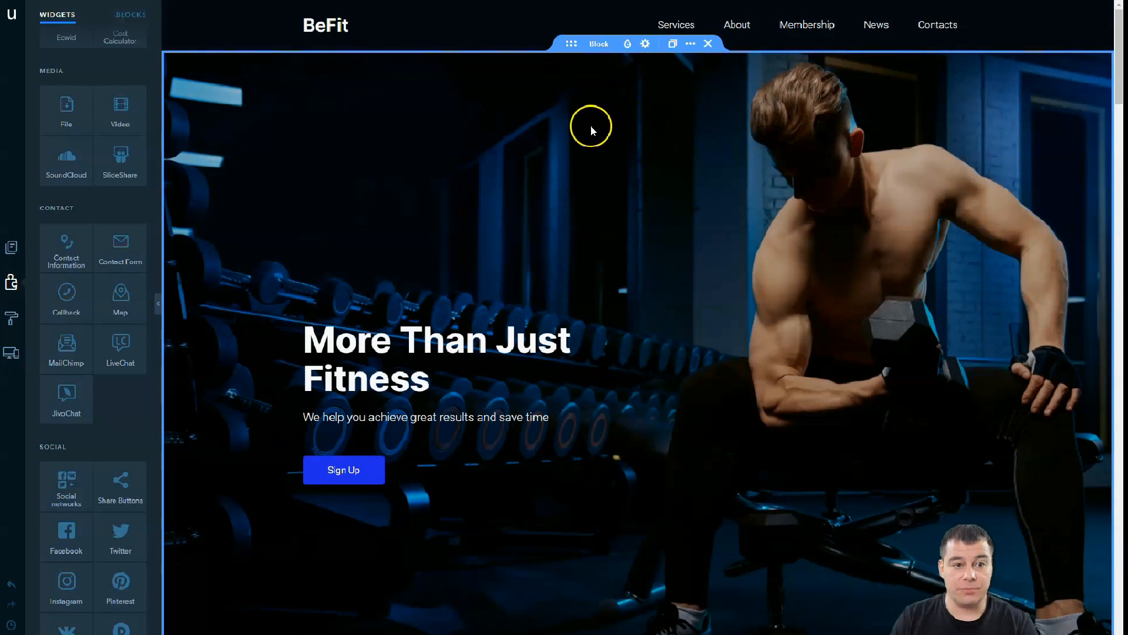
left_click(645, 45)
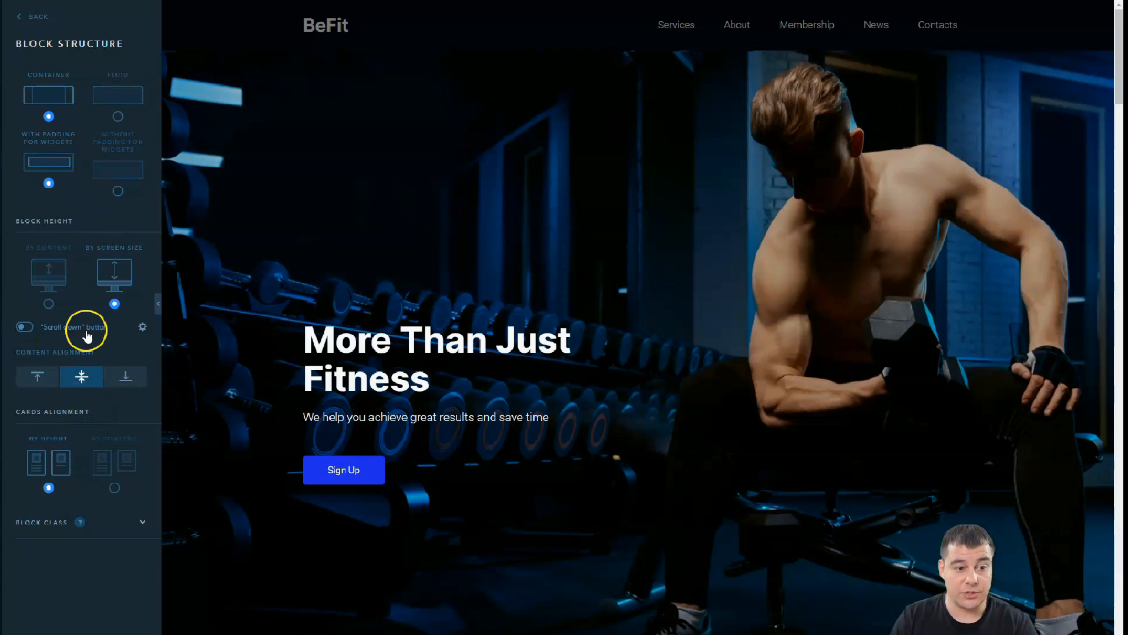
left_click(21, 22)
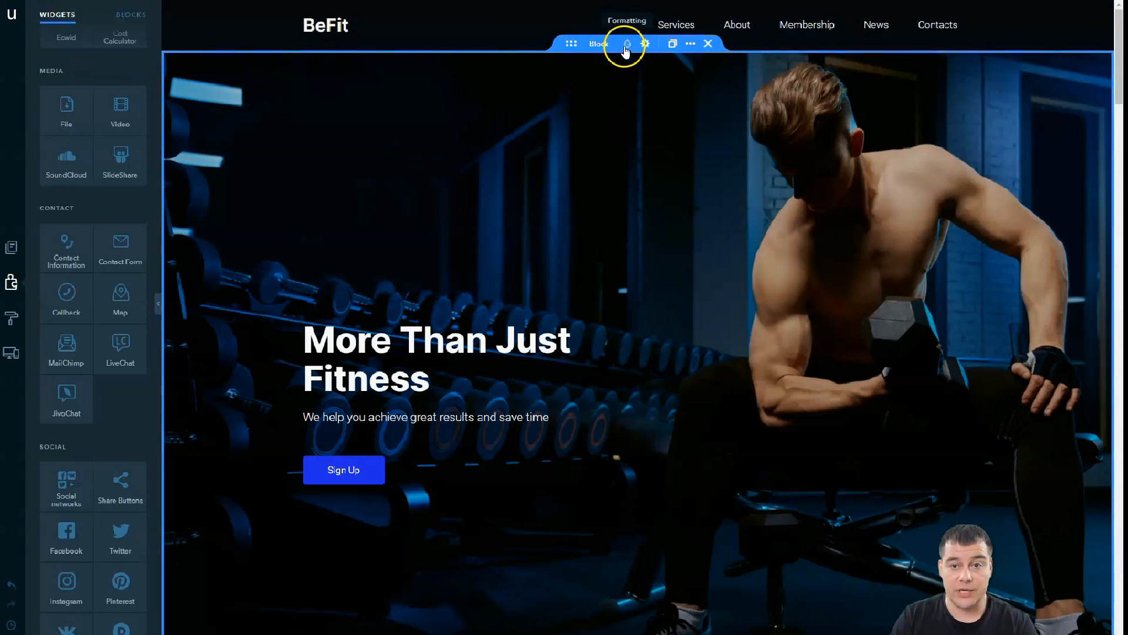
- Replace the hero block's background with the themed photo of a couple training with a dumbbell, and set the black overlay's opacity to 63%
left_click(627, 47)
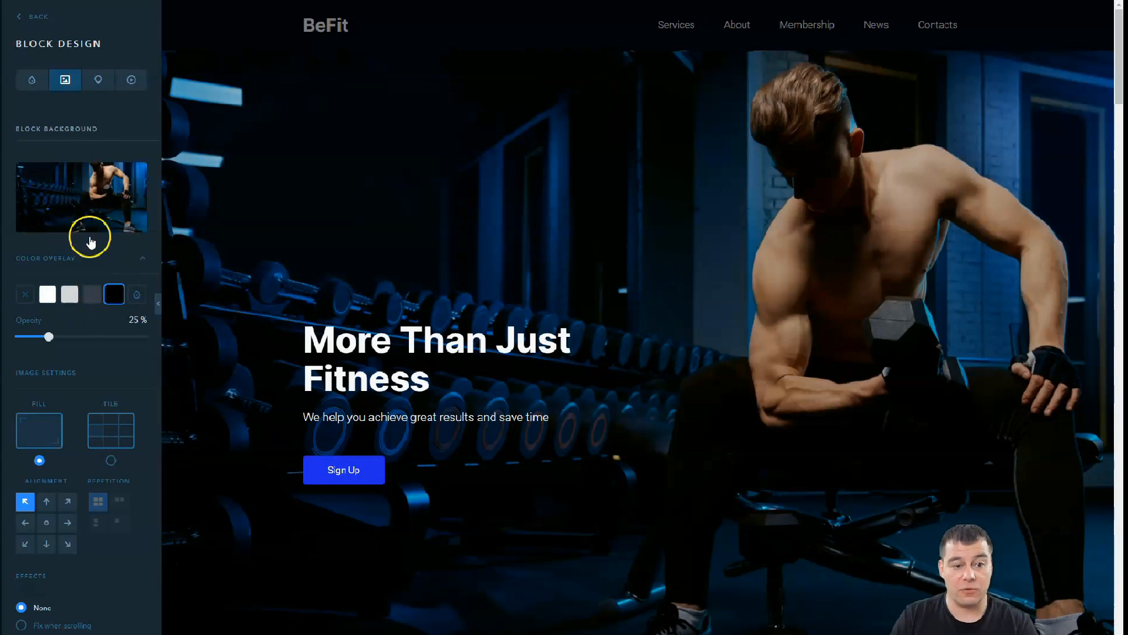
left_click(86, 196)
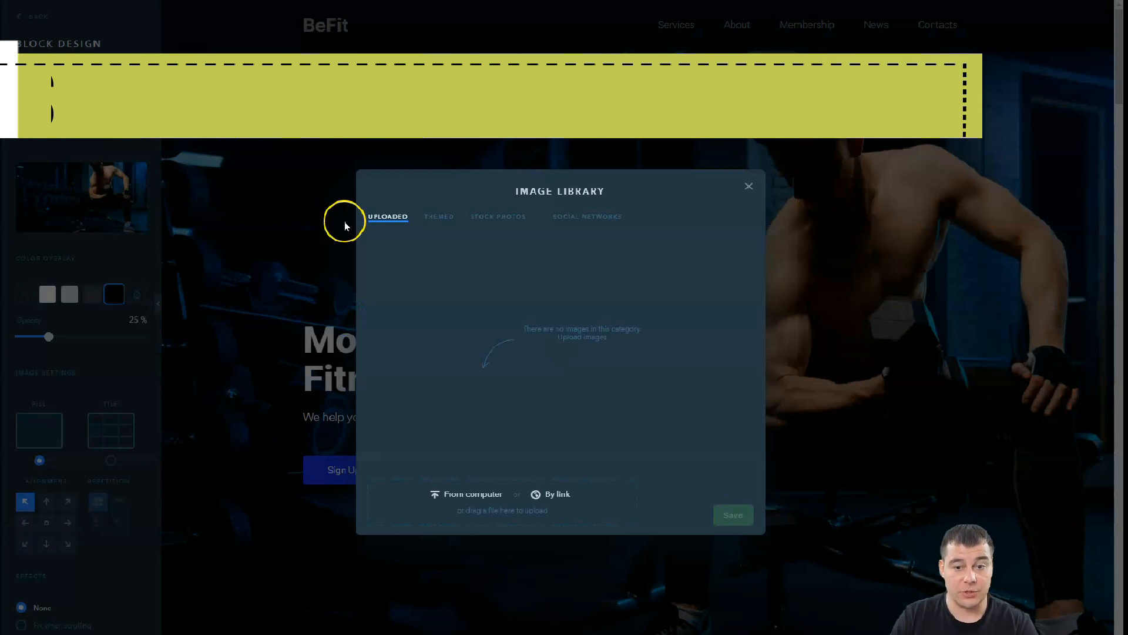
left_click(442, 217)
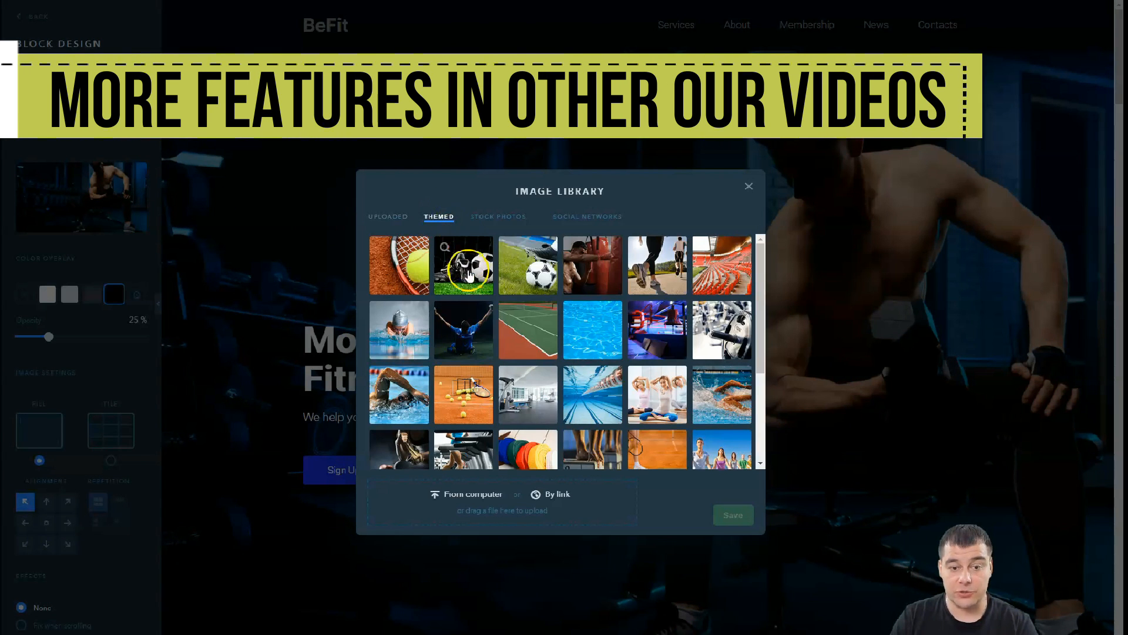
scroll(646, 311, "down", 2)
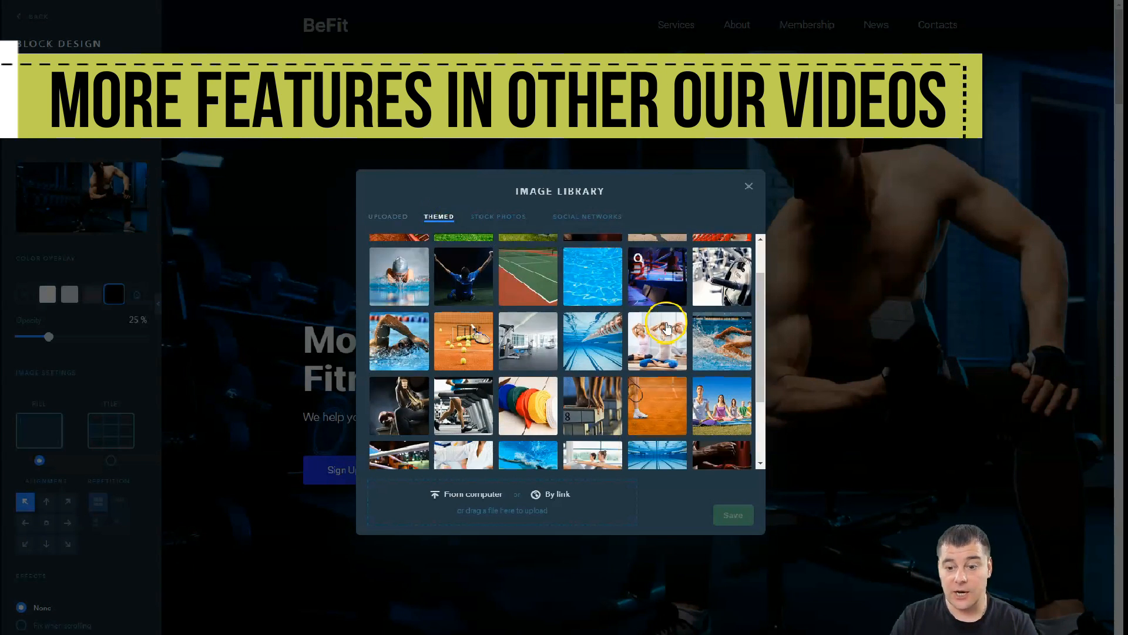
scroll(617, 323, "down", 2)
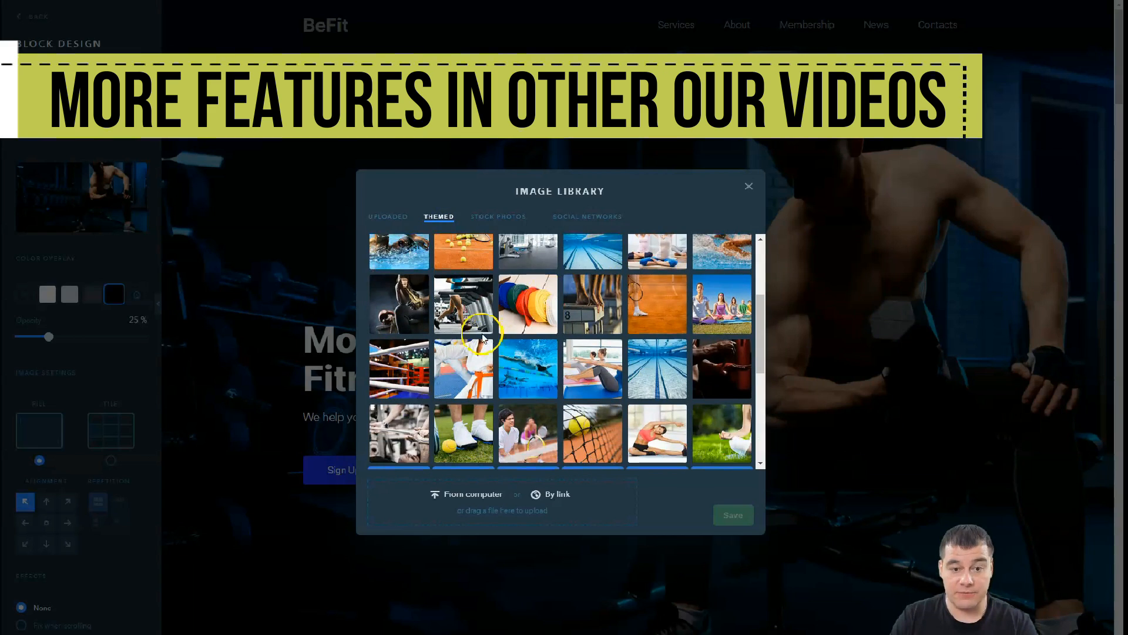
scroll(564, 321, "down", 2)
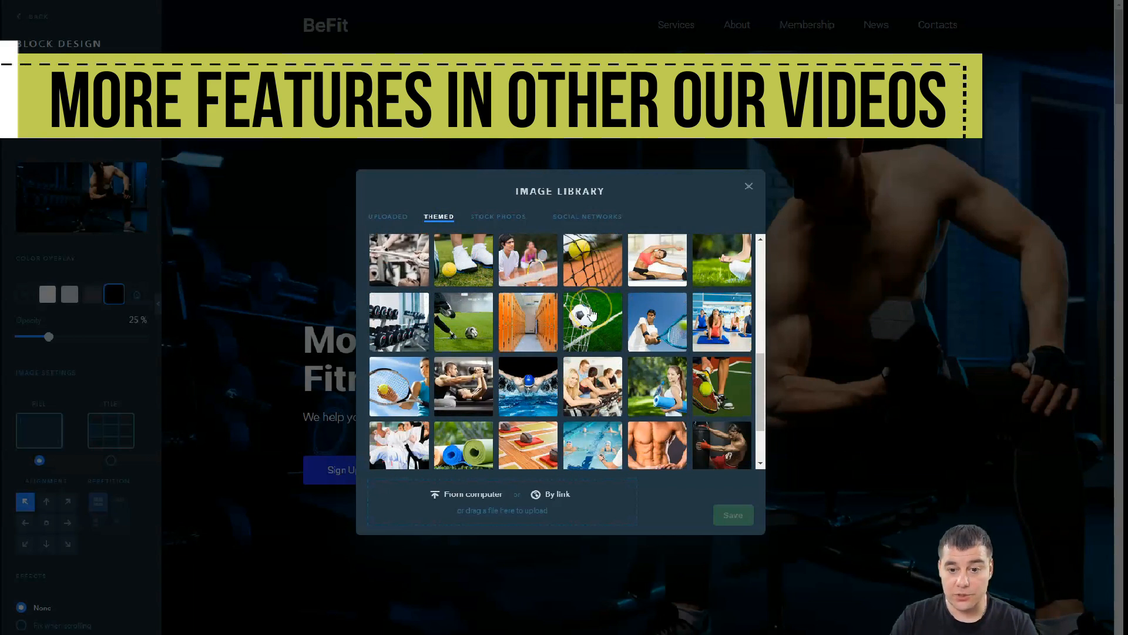
scroll(538, 318, "down", 1)
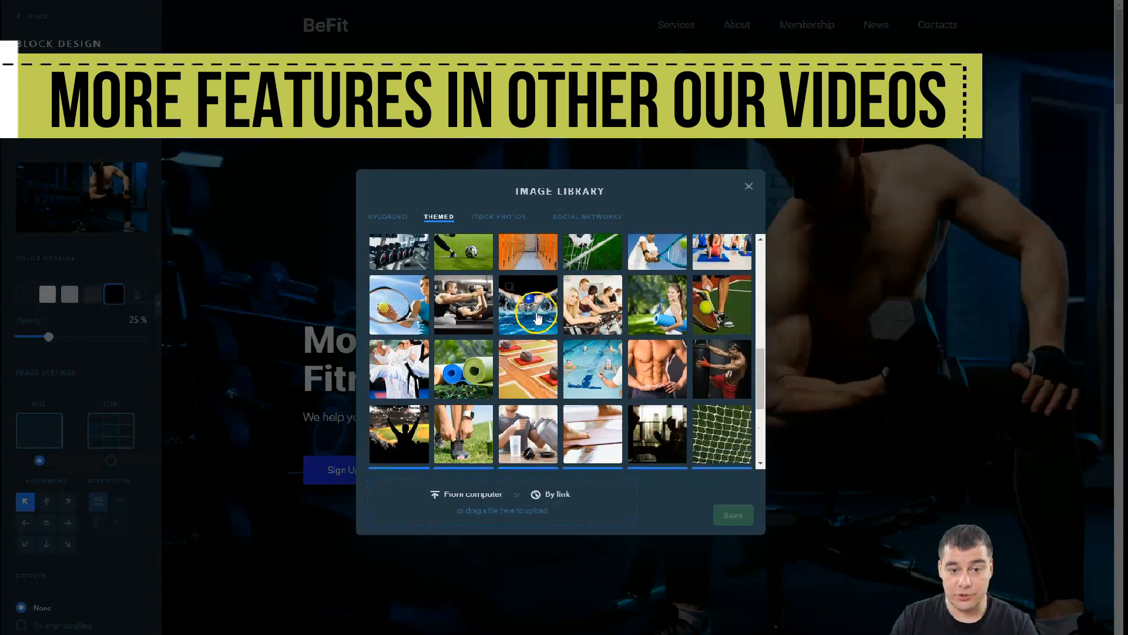
left_click(472, 306)
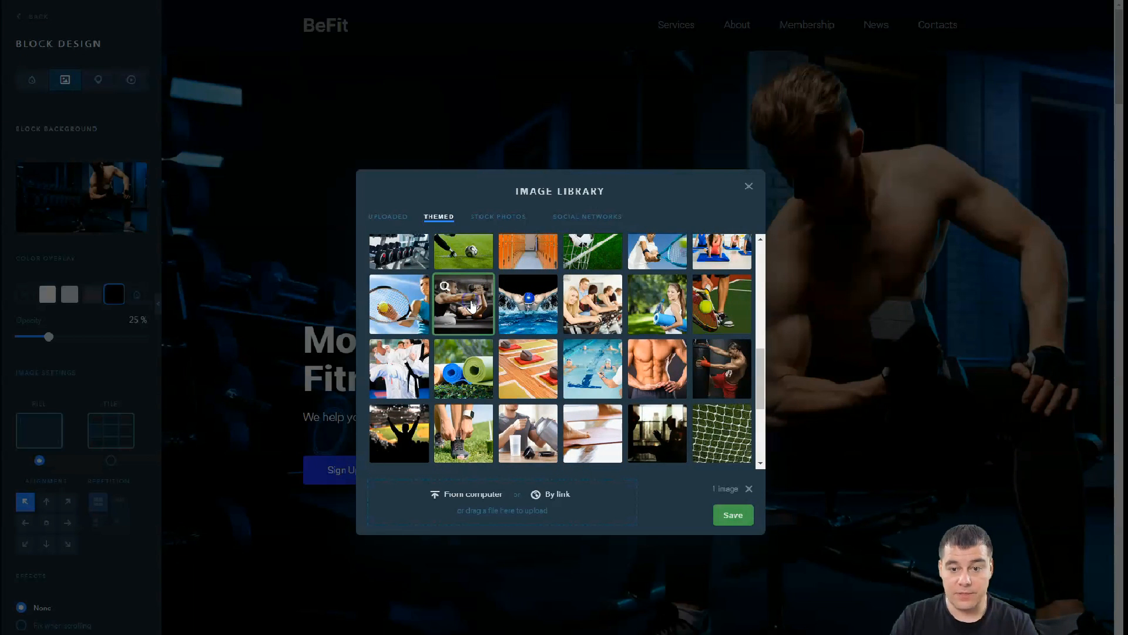
left_click(726, 519)
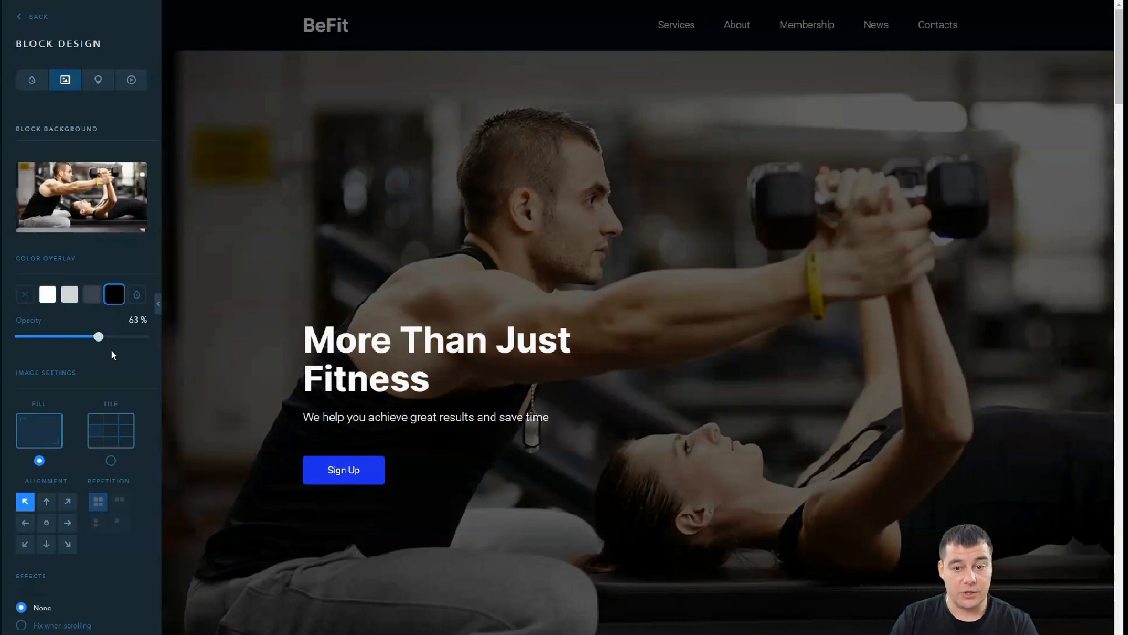
left_click_drag(100, 336, 102, 337)
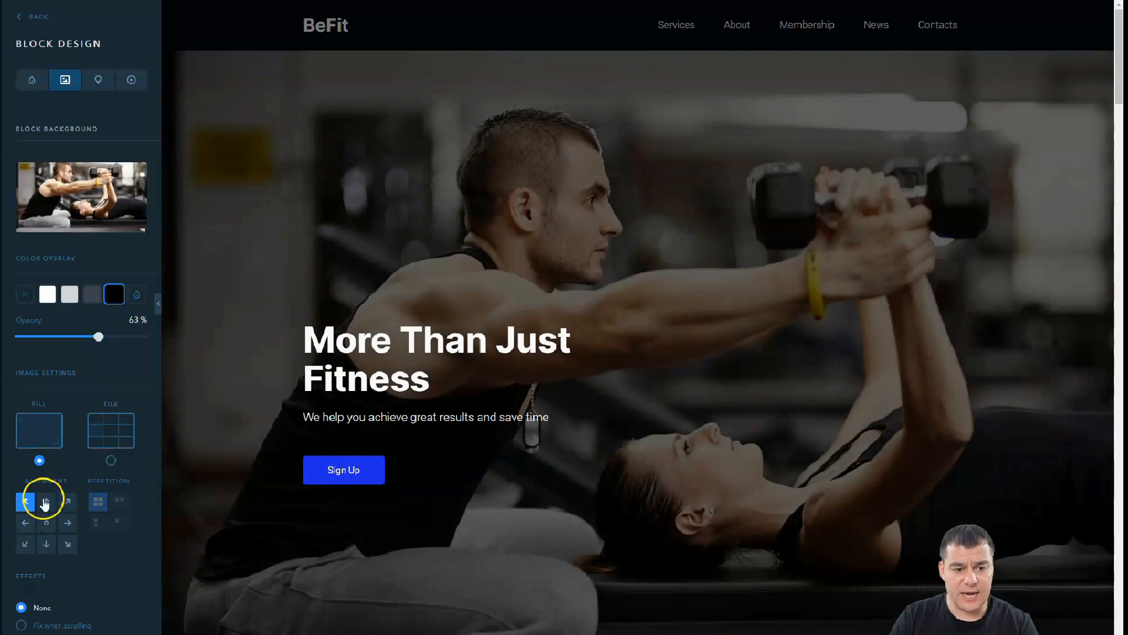
- Set the hero background's effect to Fix when scrolling and check it on the page
scroll(114, 493, "down", 1)
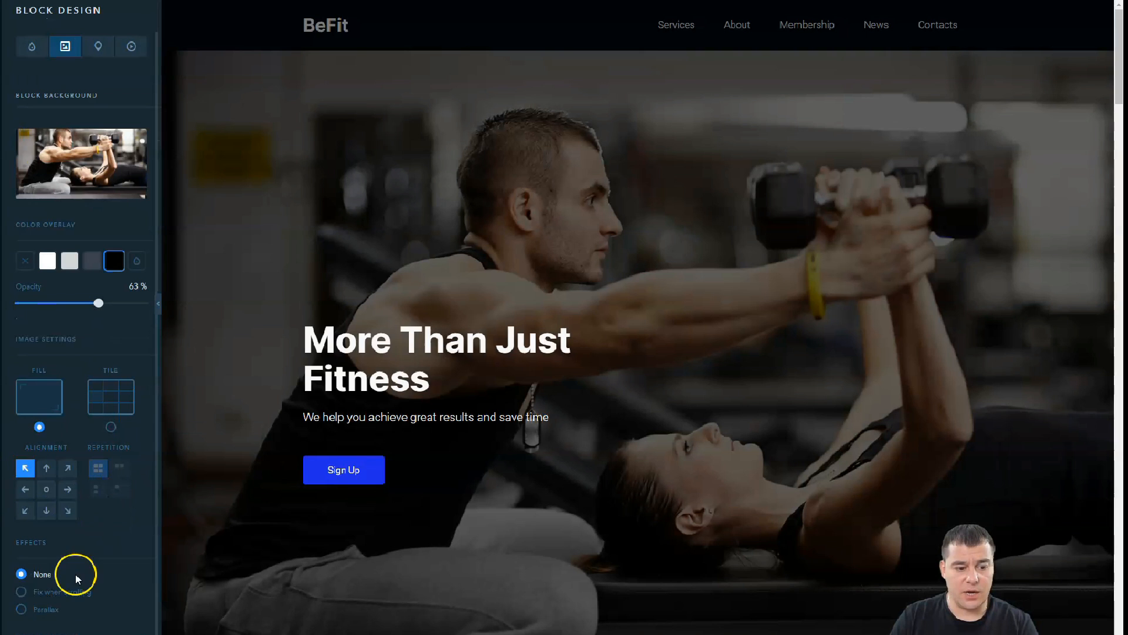
left_click(21, 591)
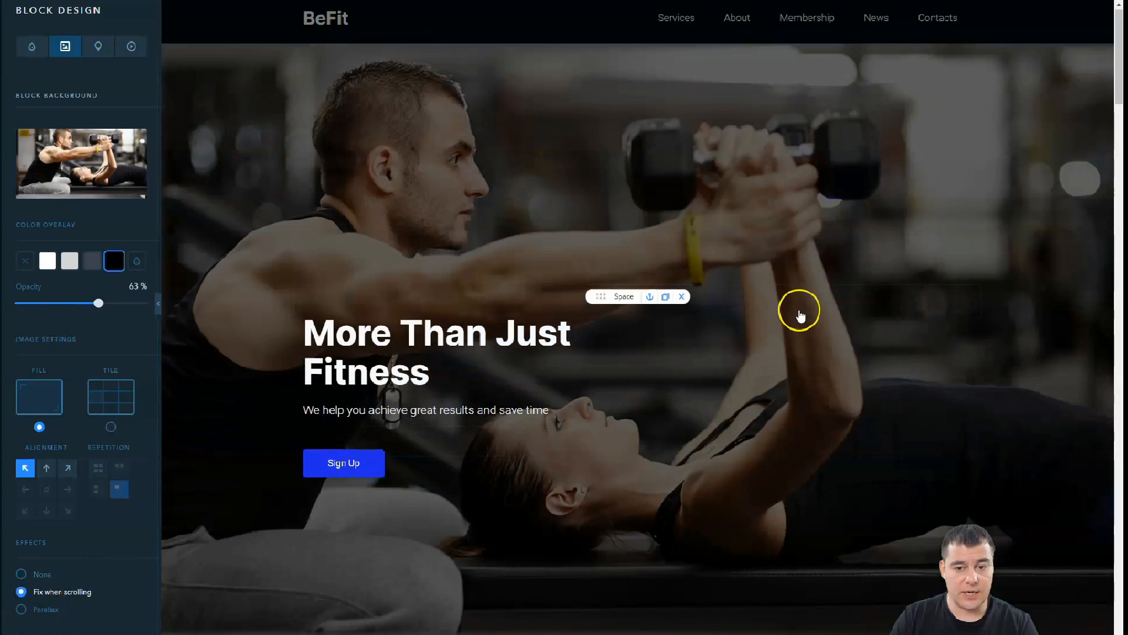
scroll(764, 300, "down", 4)
scroll(722, 292, "up", 2)
scroll(719, 296, "up", 2)
scroll(719, 295, "down", 4)
scroll(719, 295, "up", 4)
scroll(718, 292, "down", 4)
scroll(718, 292, "up", 4)
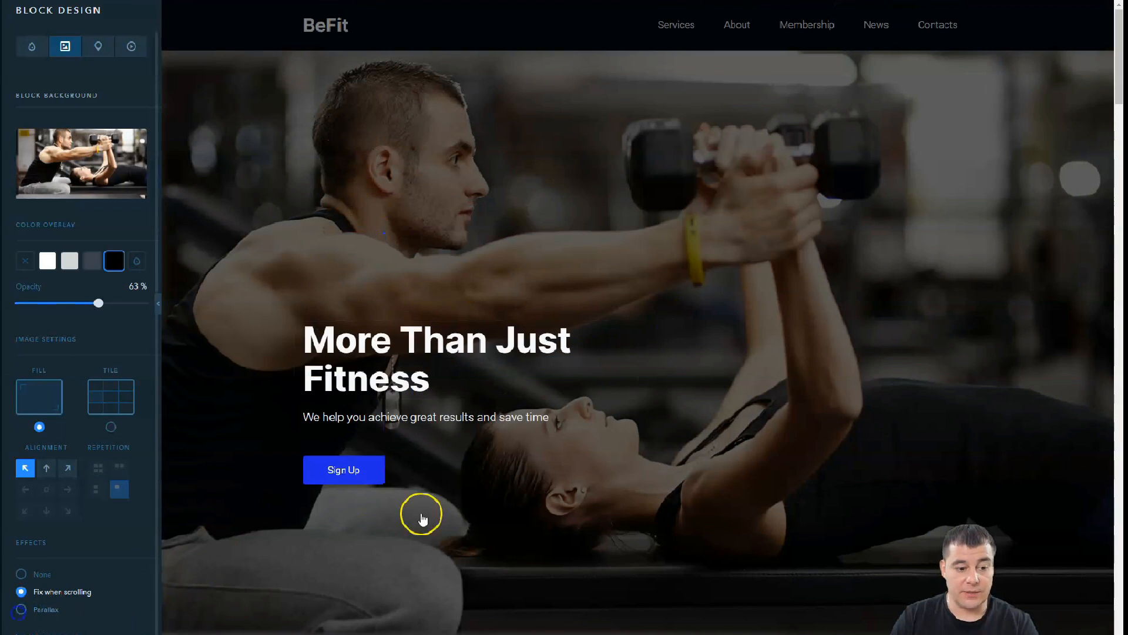
- Try the Parallax effect on the hero background and go back to Fix when scrolling
scroll(668, 320, "down", 3)
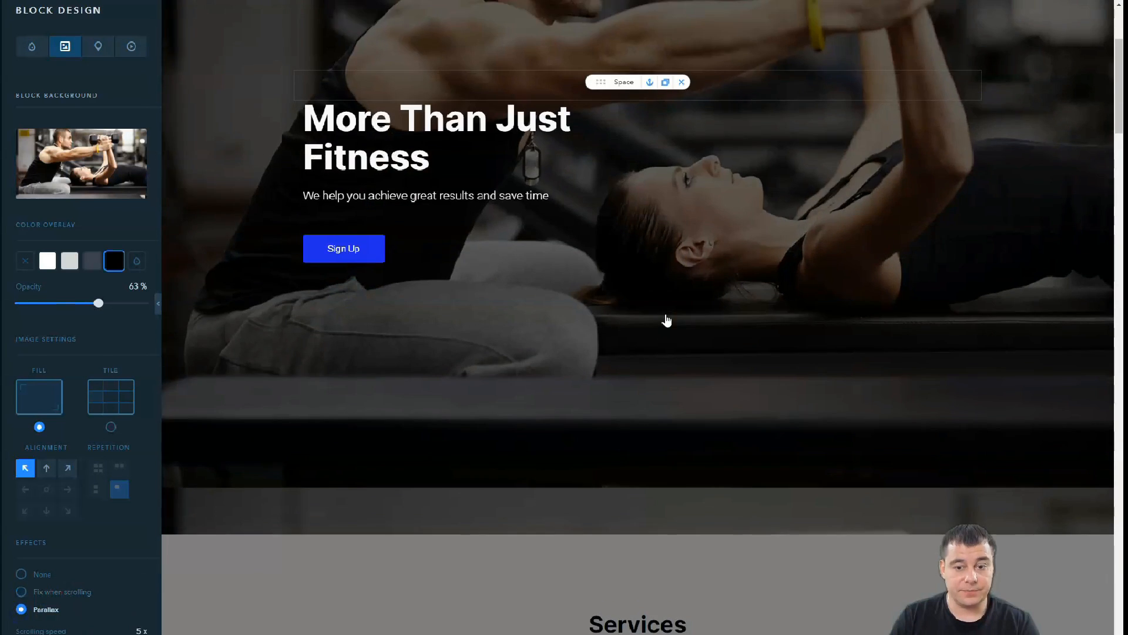
scroll(668, 320, "up", 3)
left_click(22, 609)
left_click(21, 592)
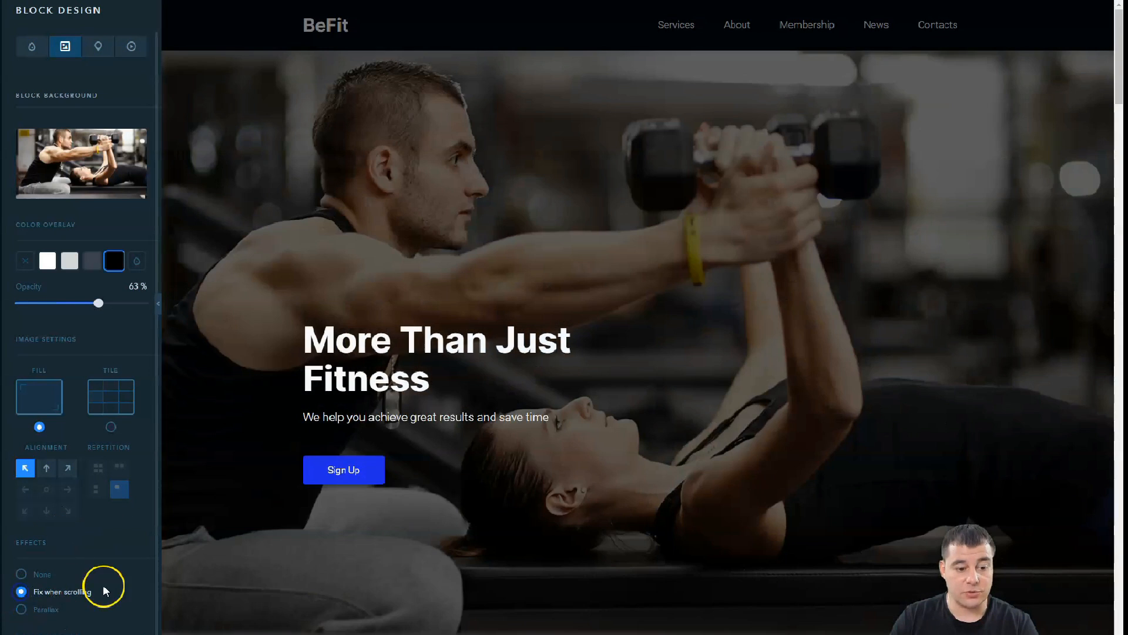
scroll(660, 301, "down", 2)
scroll(659, 301, "up", 2)
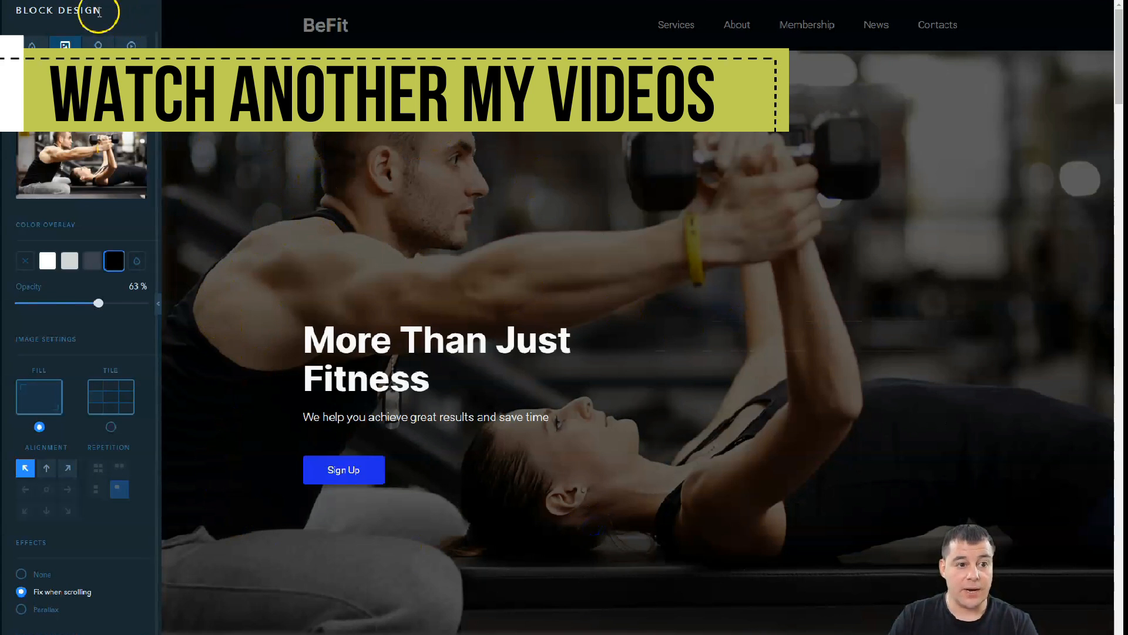
- Close the block design settings, insert a blank Container block between the hero and Services blocks, and return to the widgets
scroll(577, 262, "down", 6)
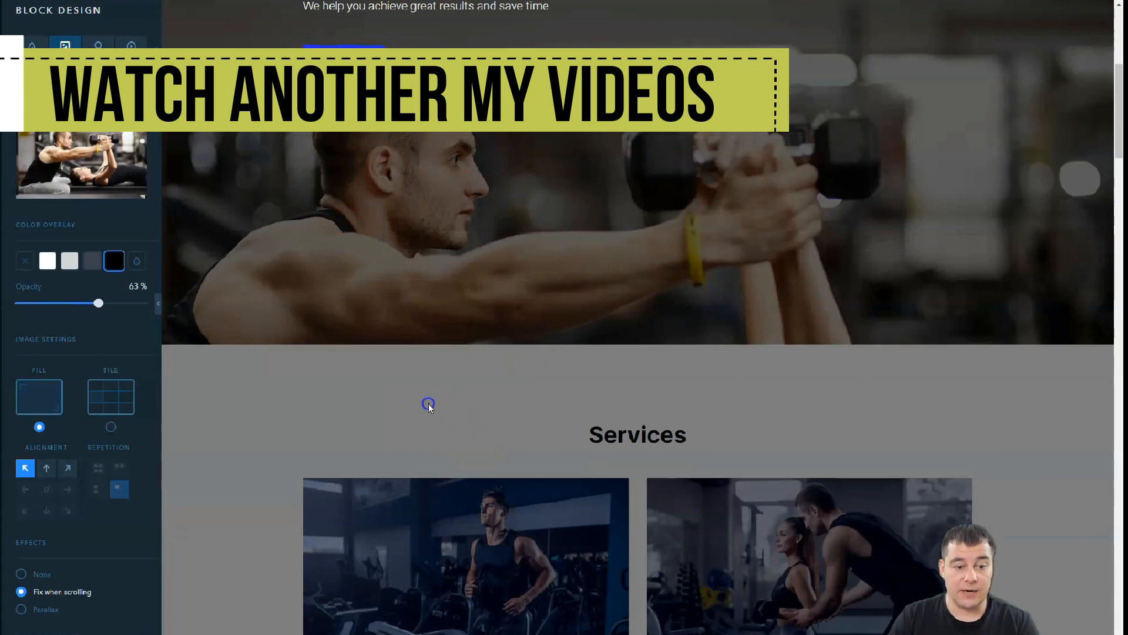
left_click(183, 519)
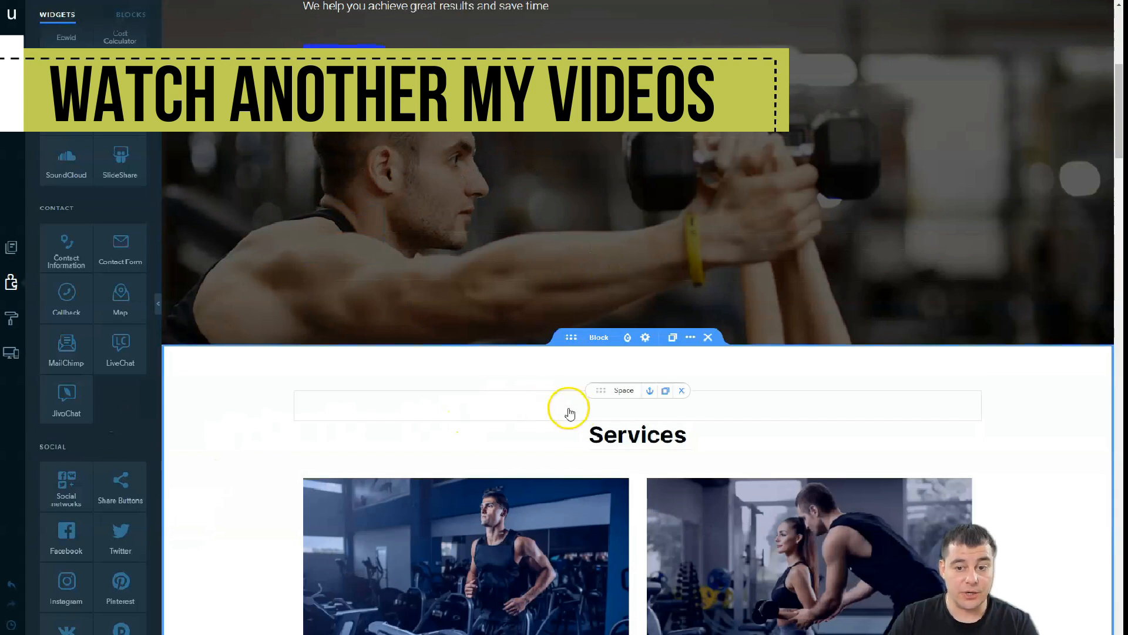
scroll(123, 202, "up", 5)
scroll(117, 200, "up", 10)
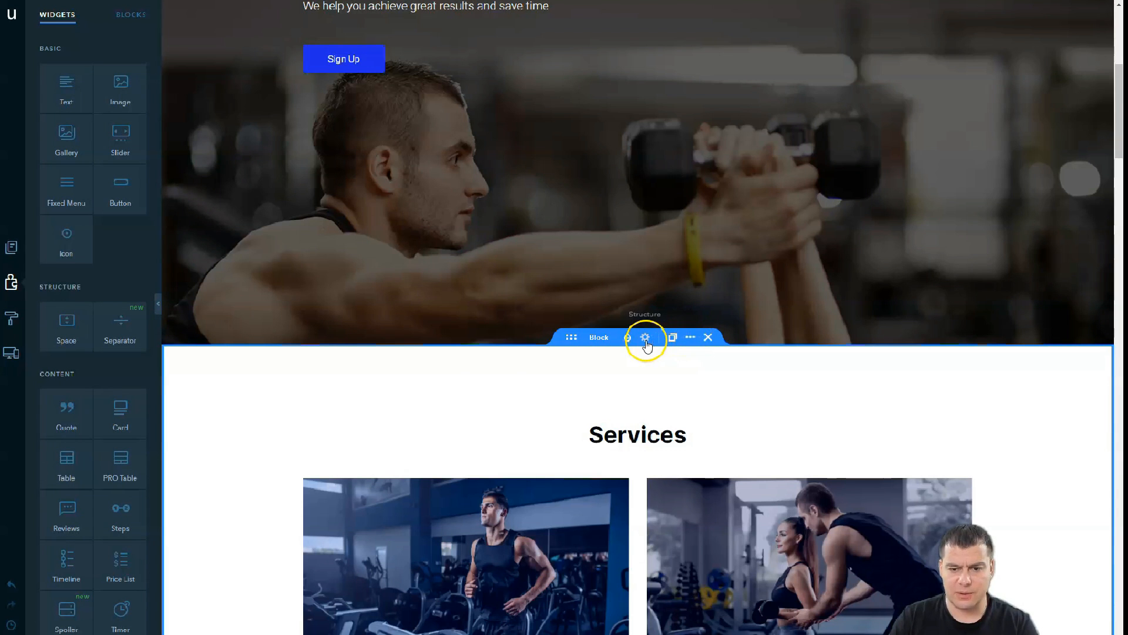
left_click(124, 15)
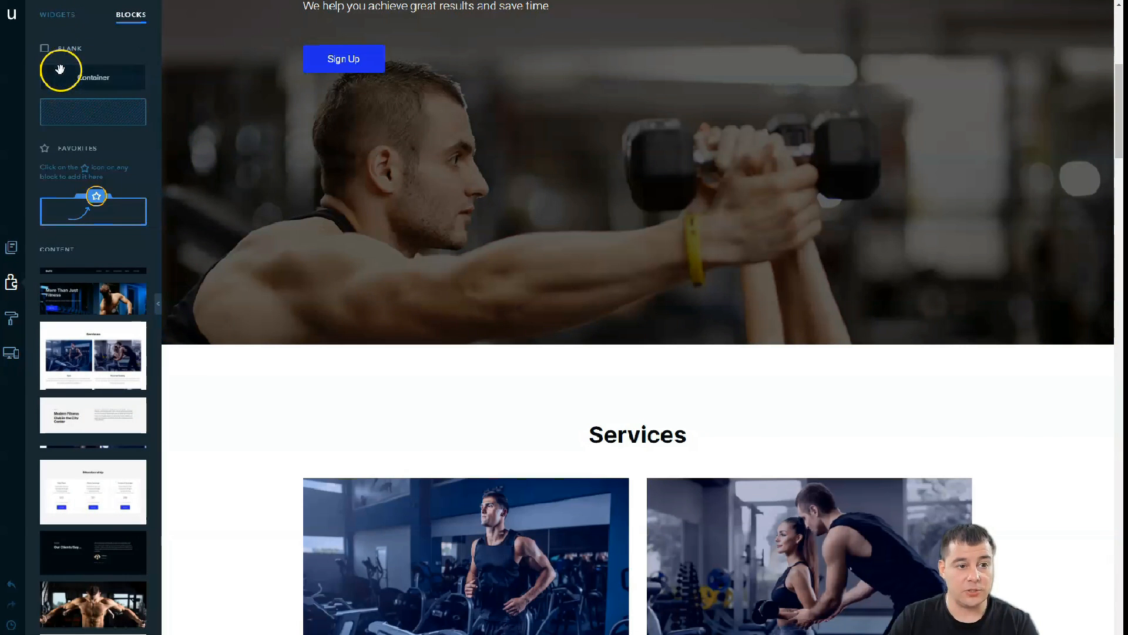
mouse_move(71, 75)
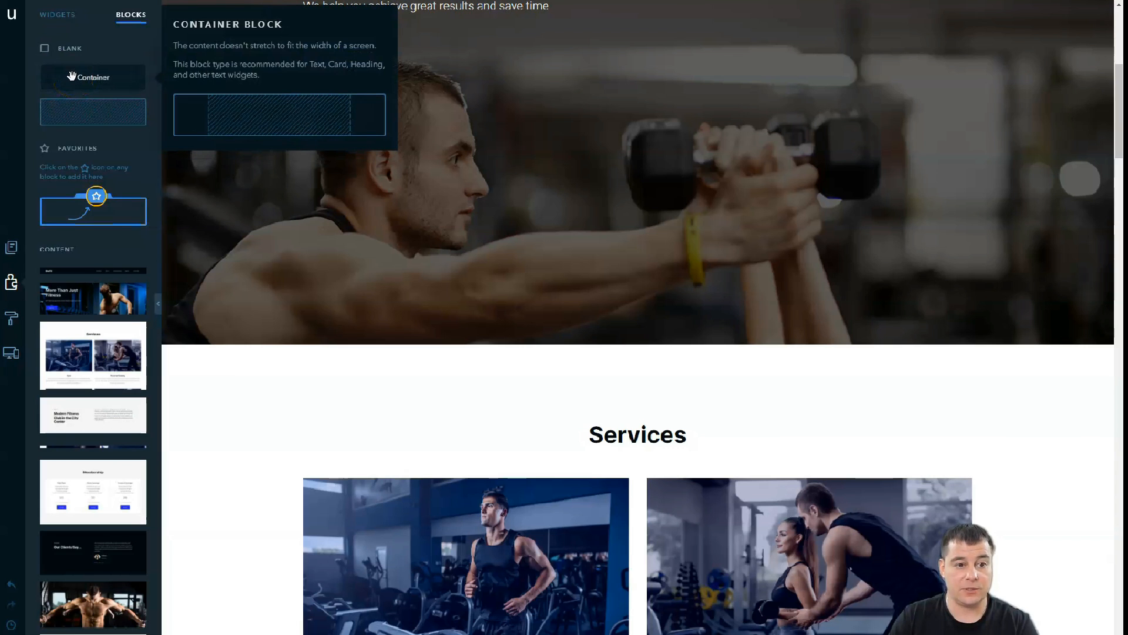
left_click_drag(74, 77, 122, 110)
left_click_drag(379, 280, 640, 336)
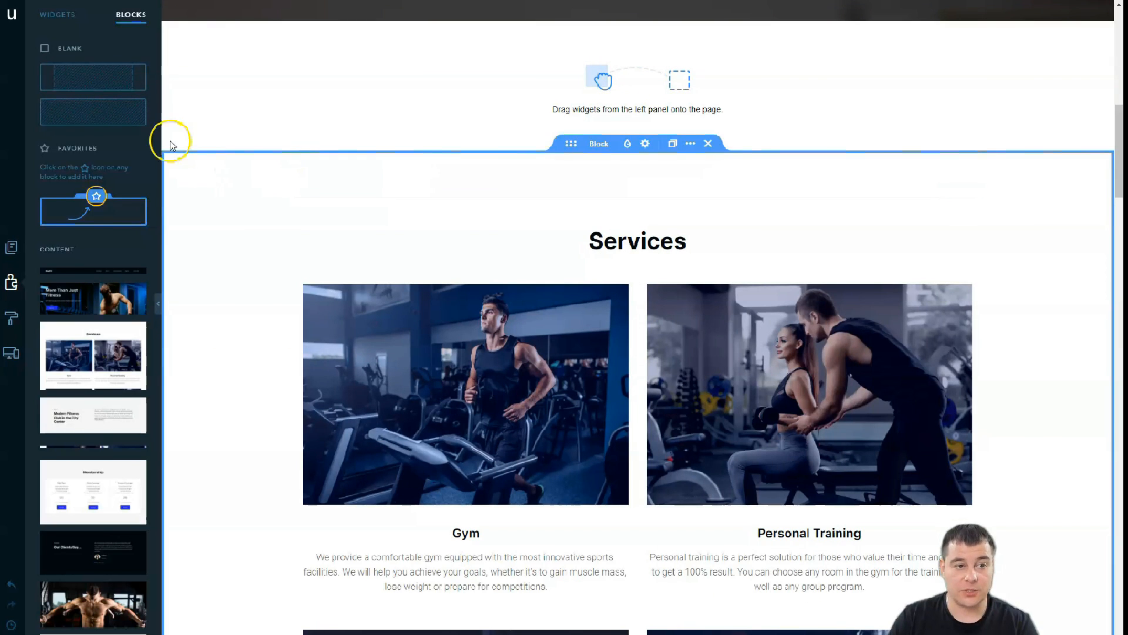
left_click(56, 14)
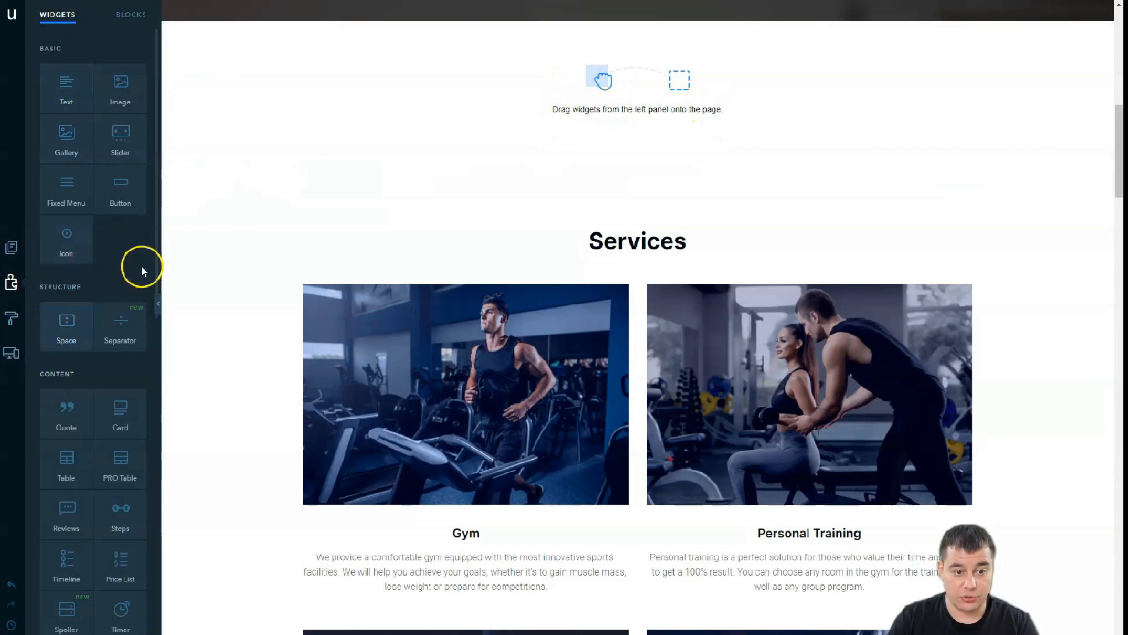
- Add a Video widget to the blank block between the hero and Services blocks
scroll(90, 358, "down", 10)
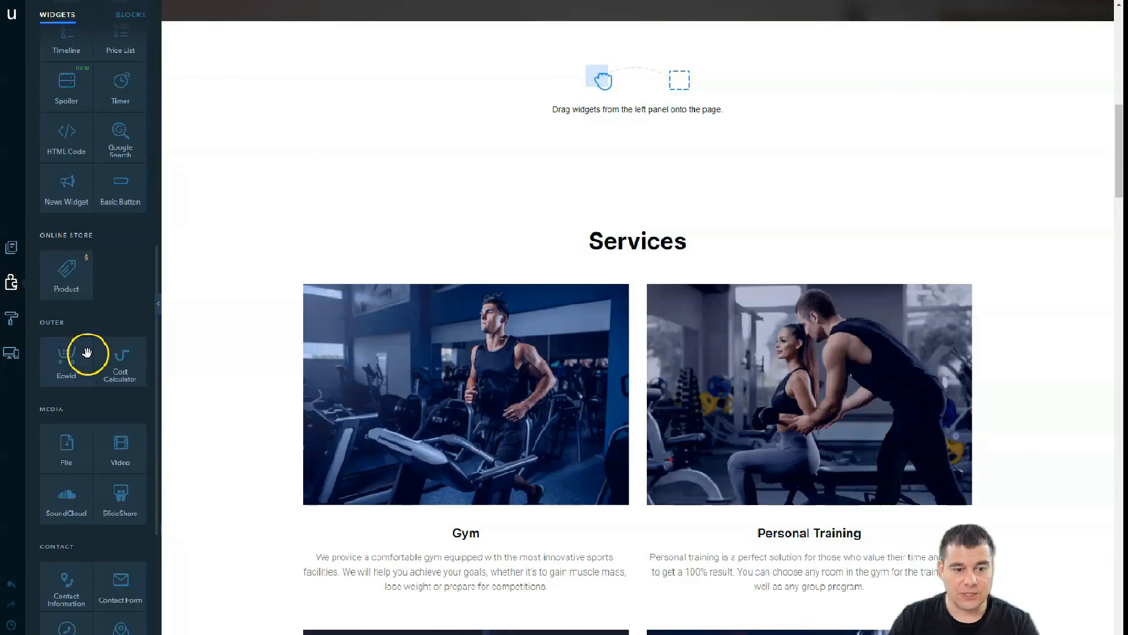
left_click_drag(578, 71, 645, 90)
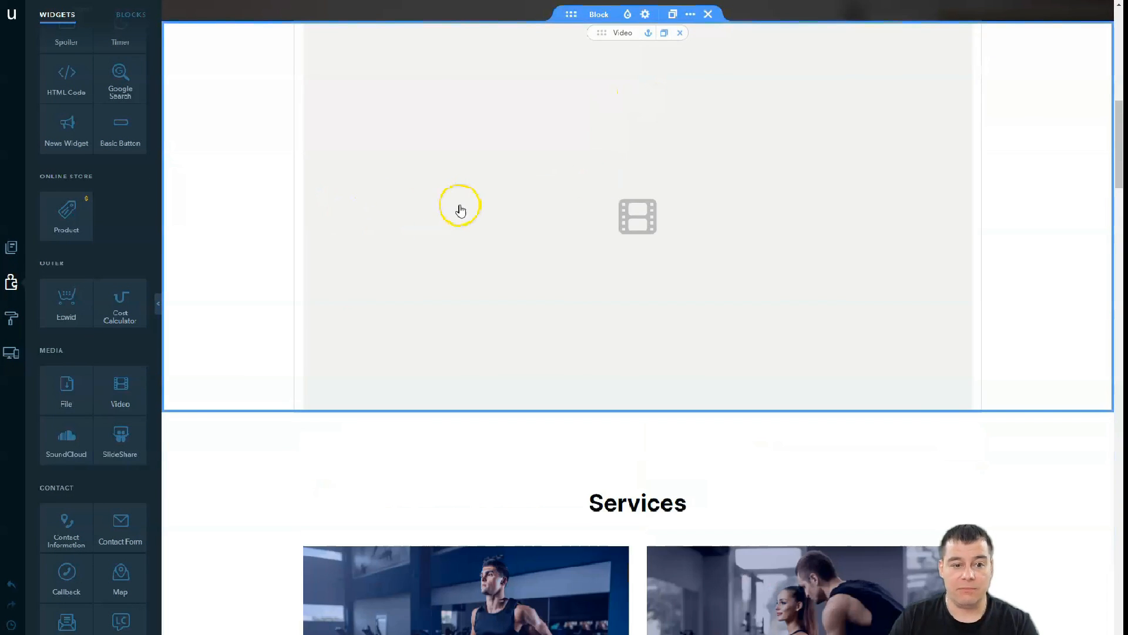
scroll(460, 210, "up", 2)
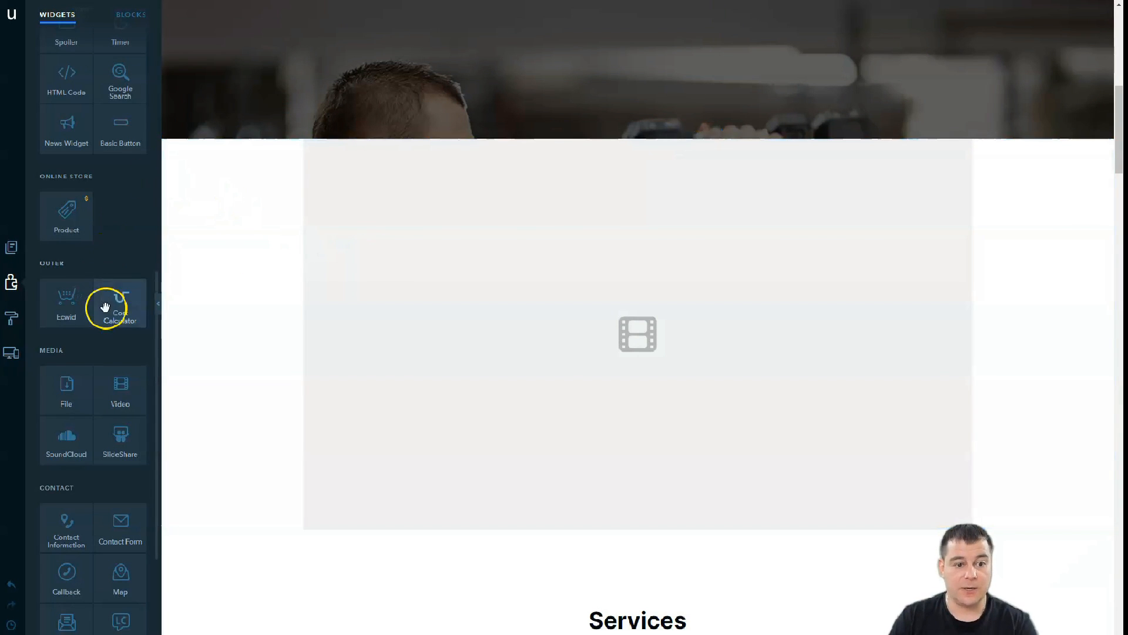
- Add a Text widget above the Services heading
scroll(106, 223, "up", 10)
left_click_drag(61, 93, 59, 94)
left_click_drag(266, 213, 561, 538)
left_click_drag(843, 492, 627, 580)
left_click_drag(642, 532, 642, 531)
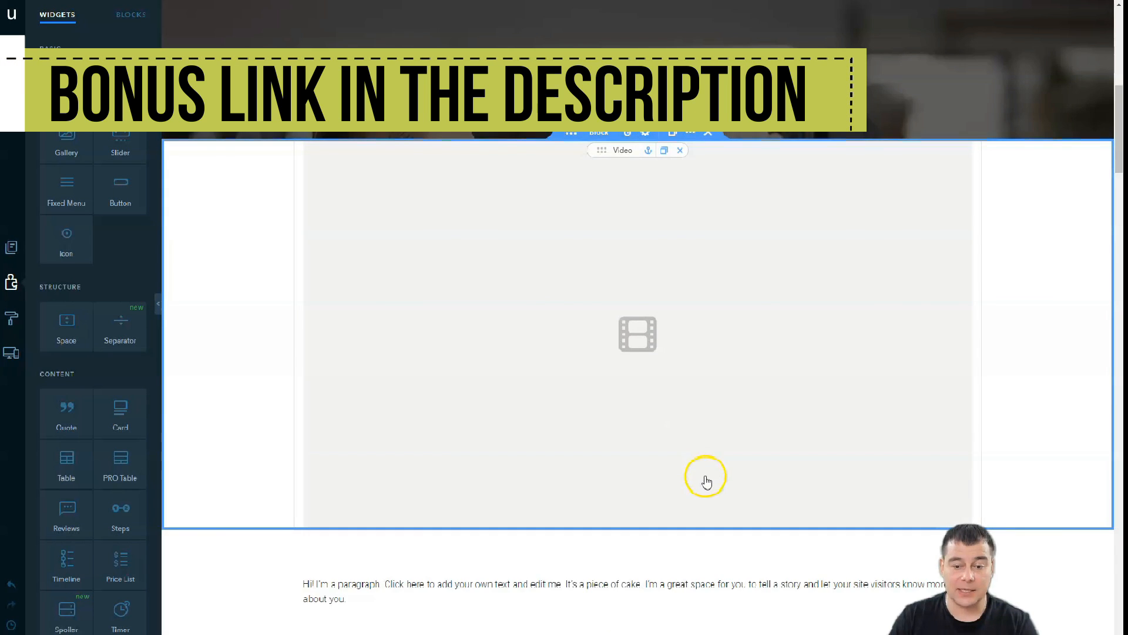
- Move the new text to the left of the video and widen the video column to about two thirds
scroll(647, 470, "down", 2)
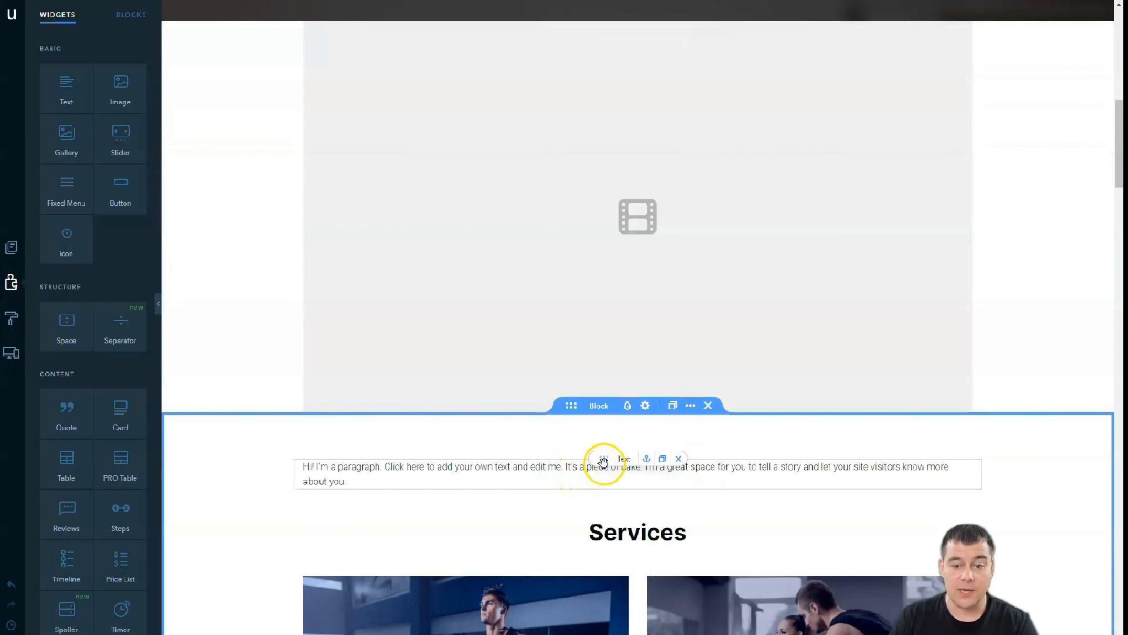
left_click_drag(573, 424, 305, 176)
left_click_drag(530, 201, 532, 203)
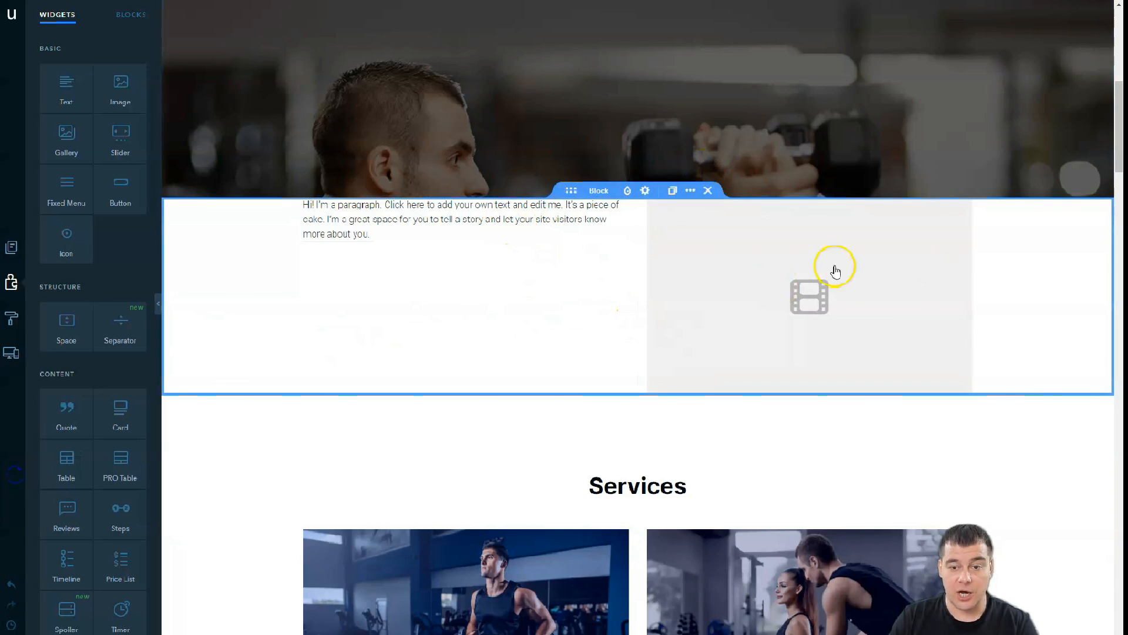
left_click_drag(639, 288, 520, 295)
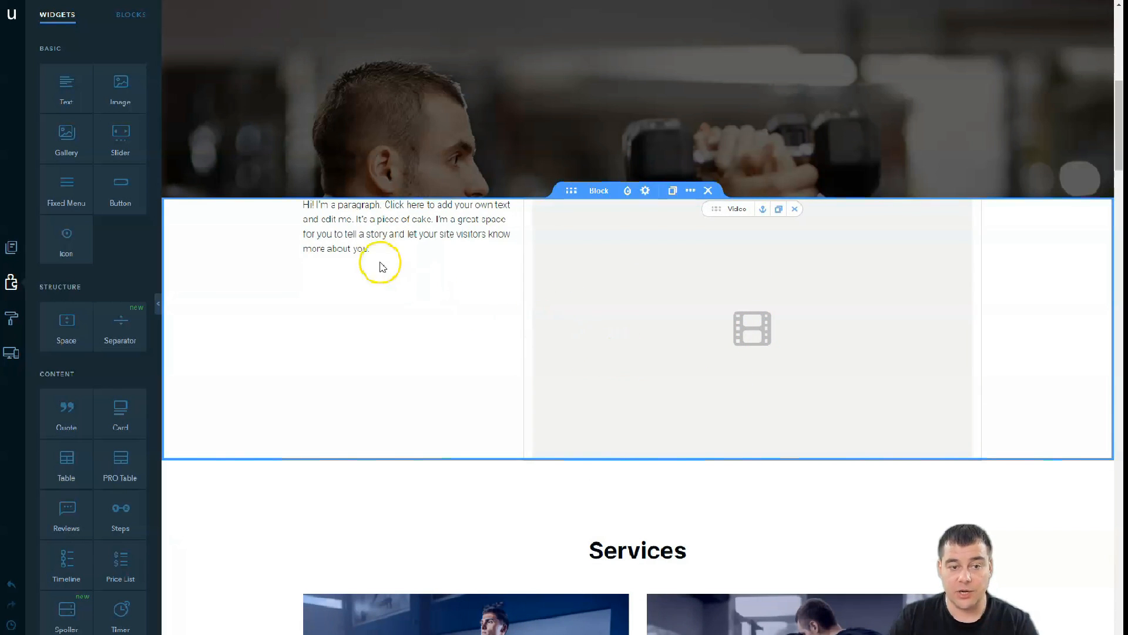
- Try the Important style on the new paragraph, and set its style to Heading 4
left_click(343, 220)
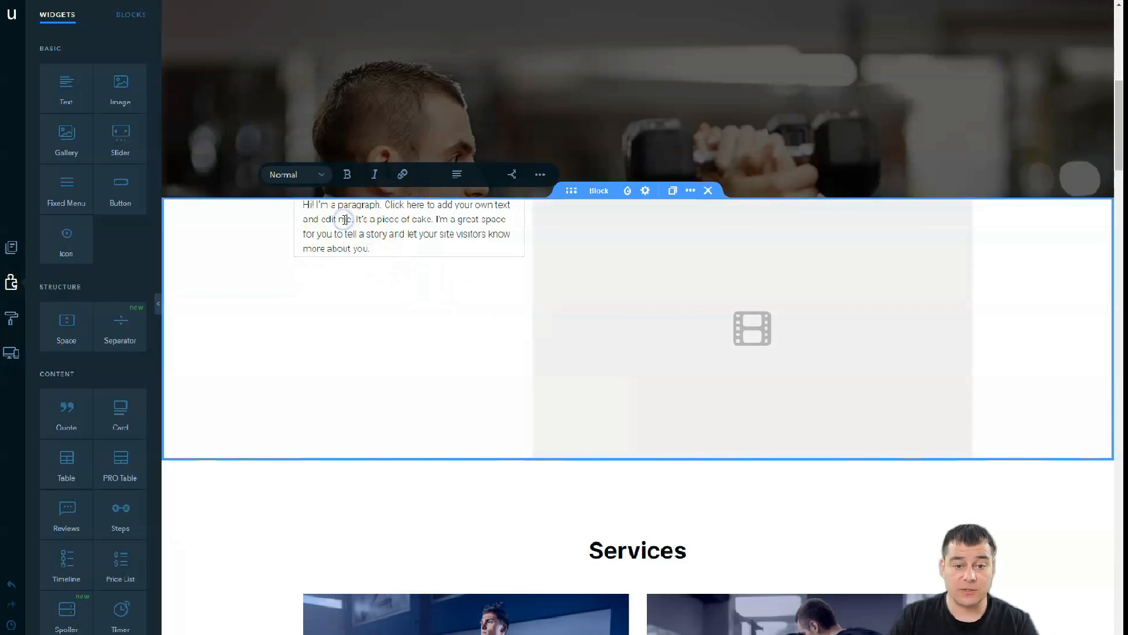
left_click(327, 175)
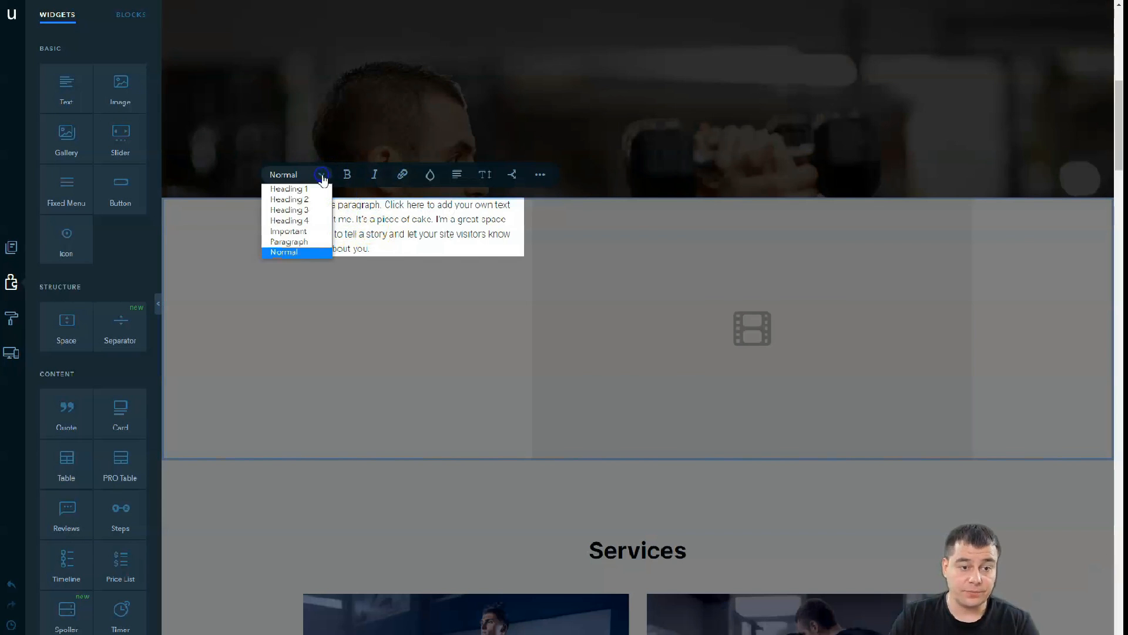
left_click(299, 232)
left_click(327, 184)
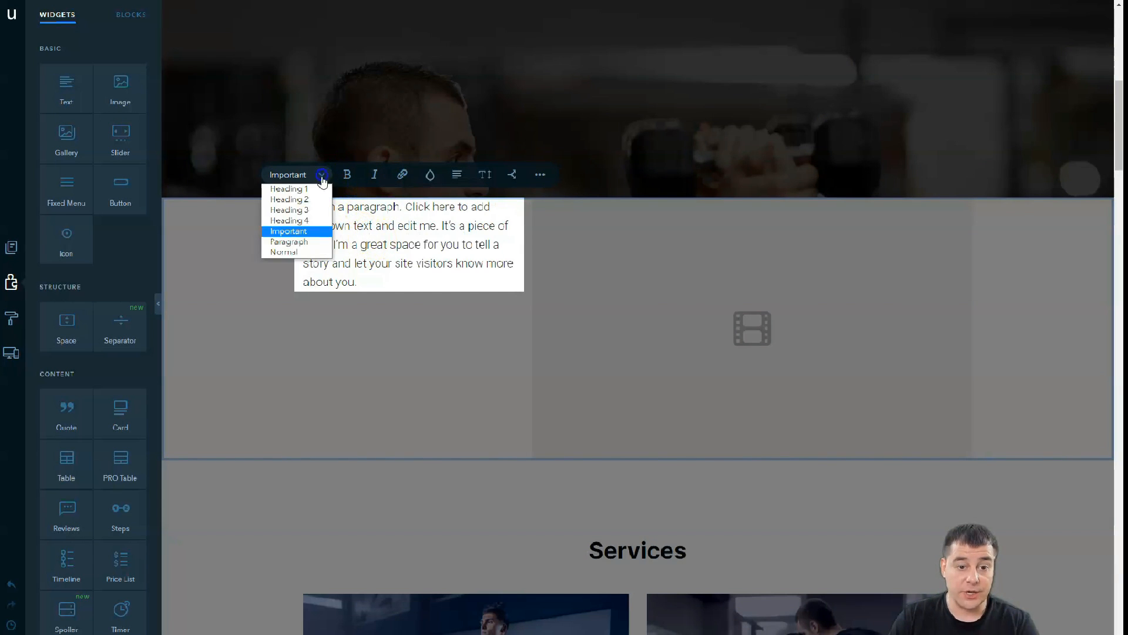
left_click(302, 216)
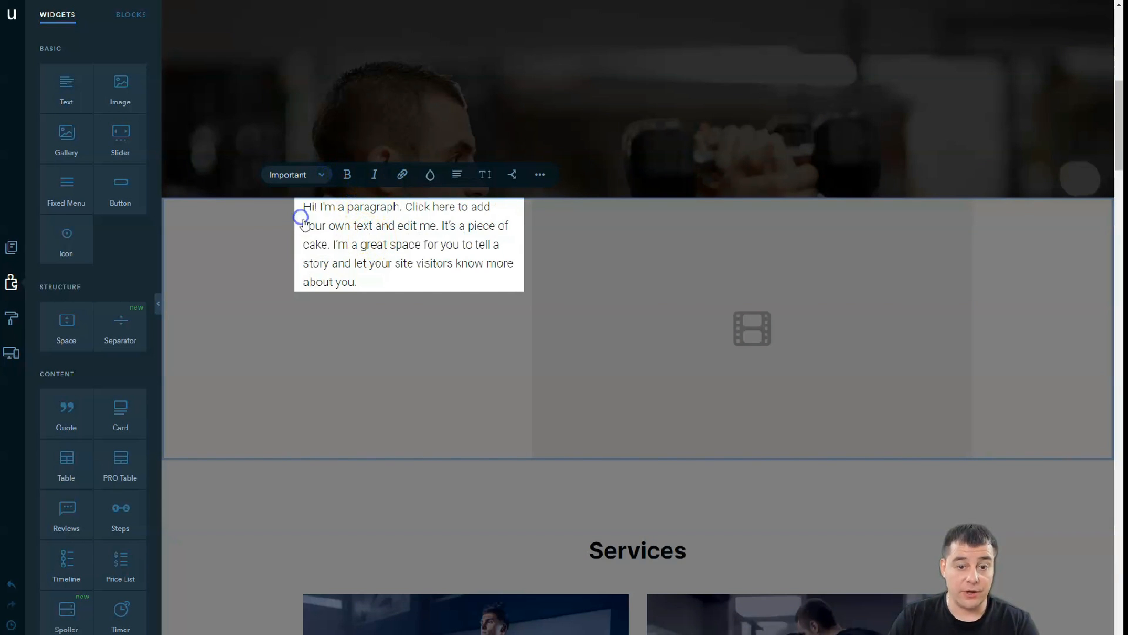
- Make the whole paragraph beside the video bold and center-align it
left_click_drag(303, 204, 528, 282)
left_click(348, 174)
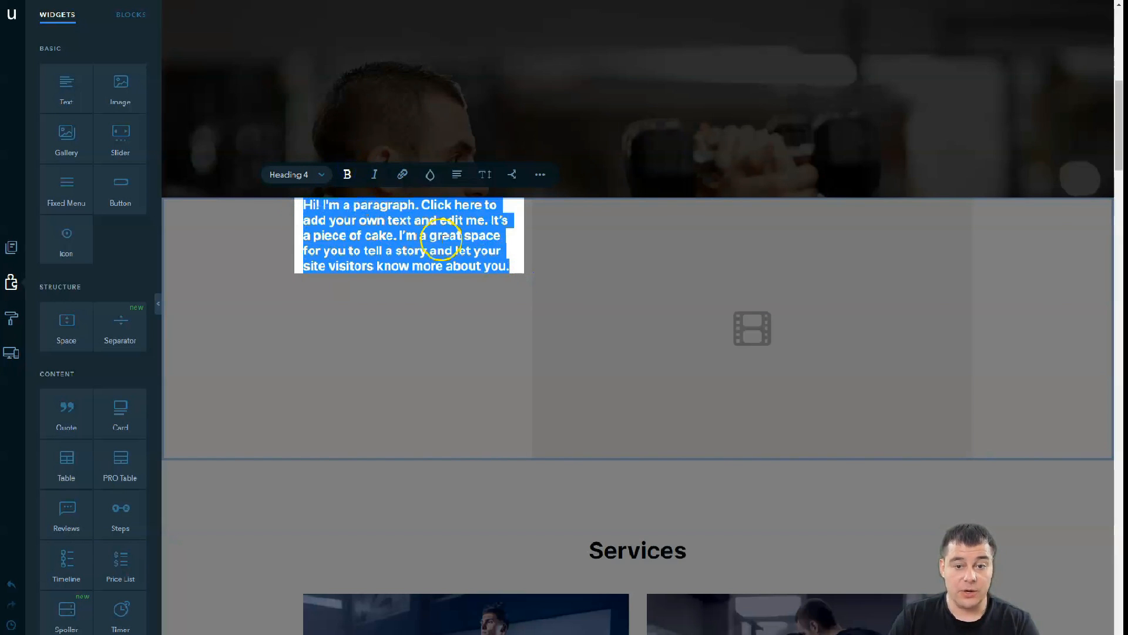
left_click(457, 174)
left_click(448, 141)
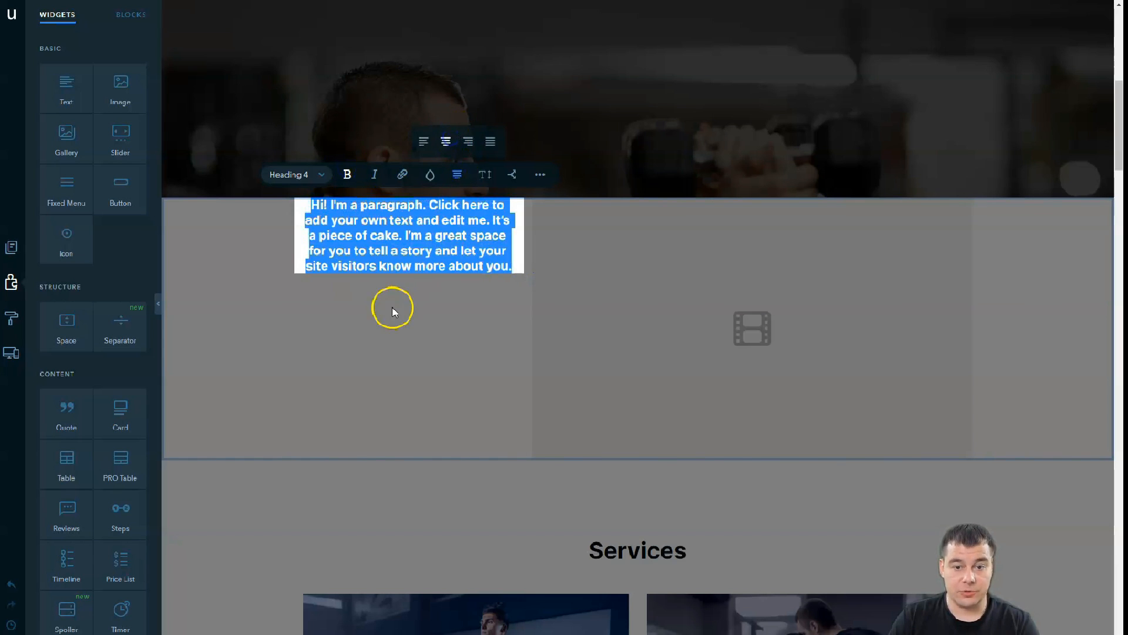
left_click(402, 341)
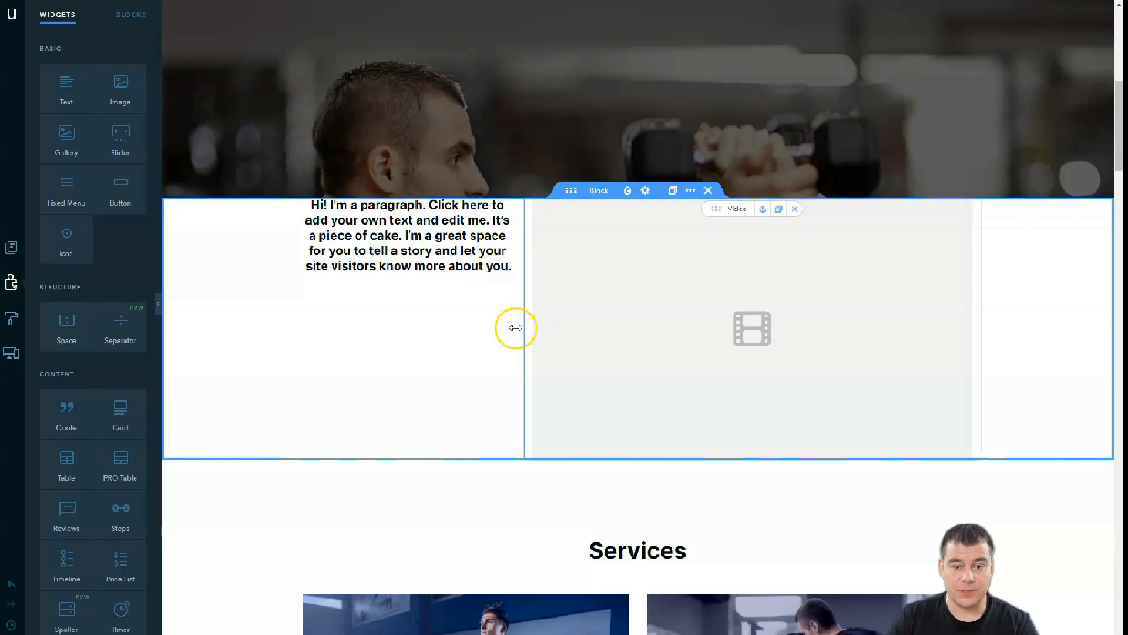
- Even out the paragraph and video columns, and try an Image widget to the left of the paragraph
left_click_drag(550, 329, 635, 340)
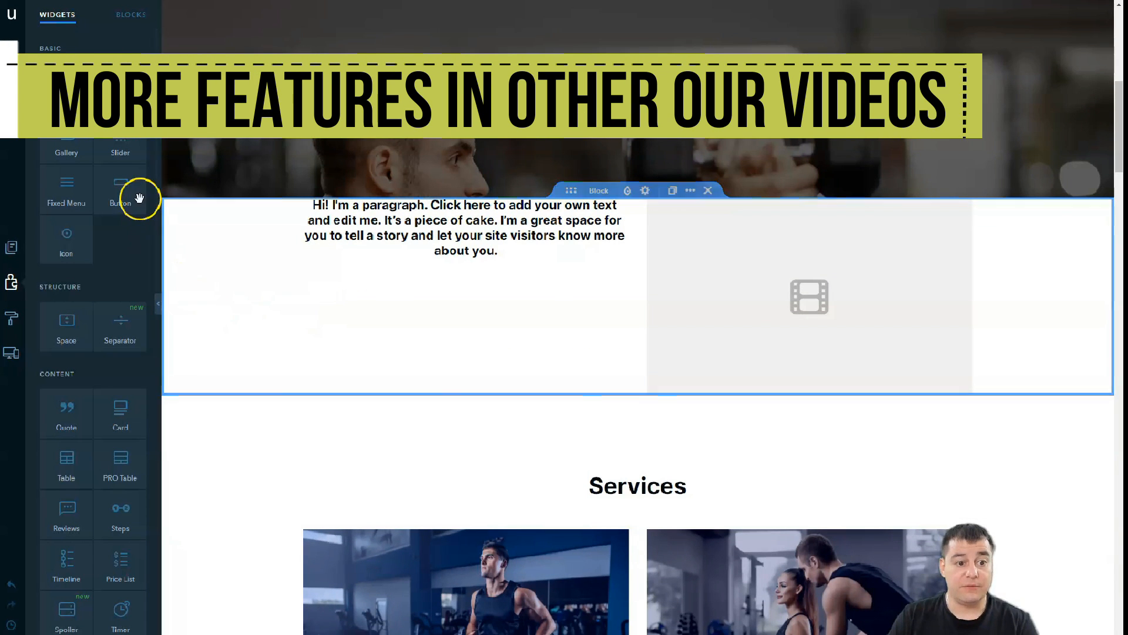
left_click_drag(209, 164, 460, 400)
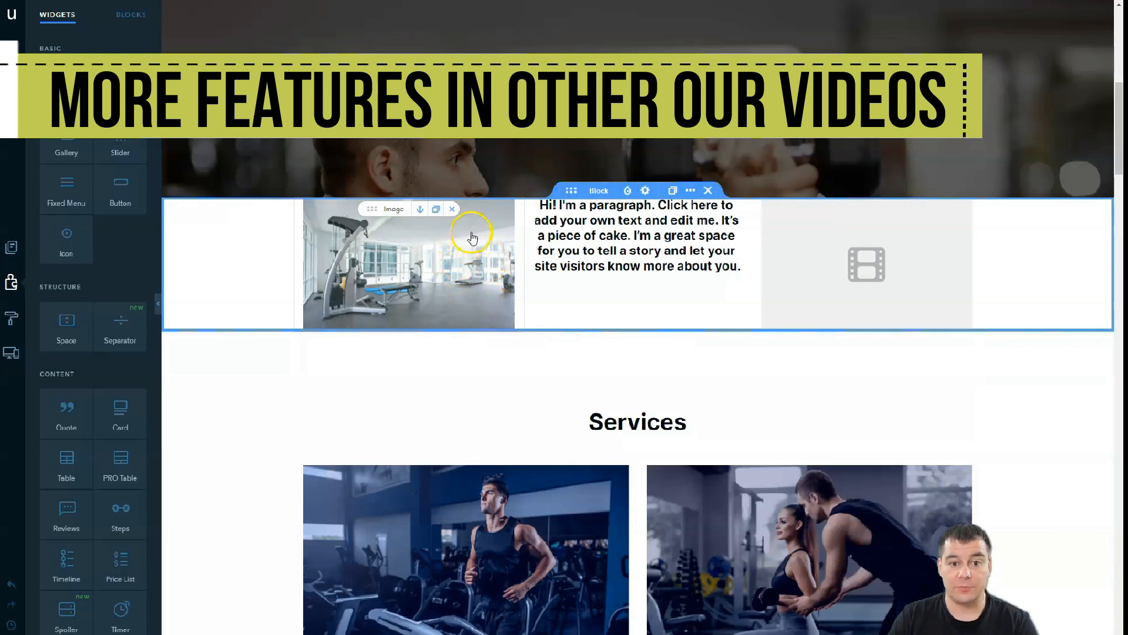
left_click(452, 208)
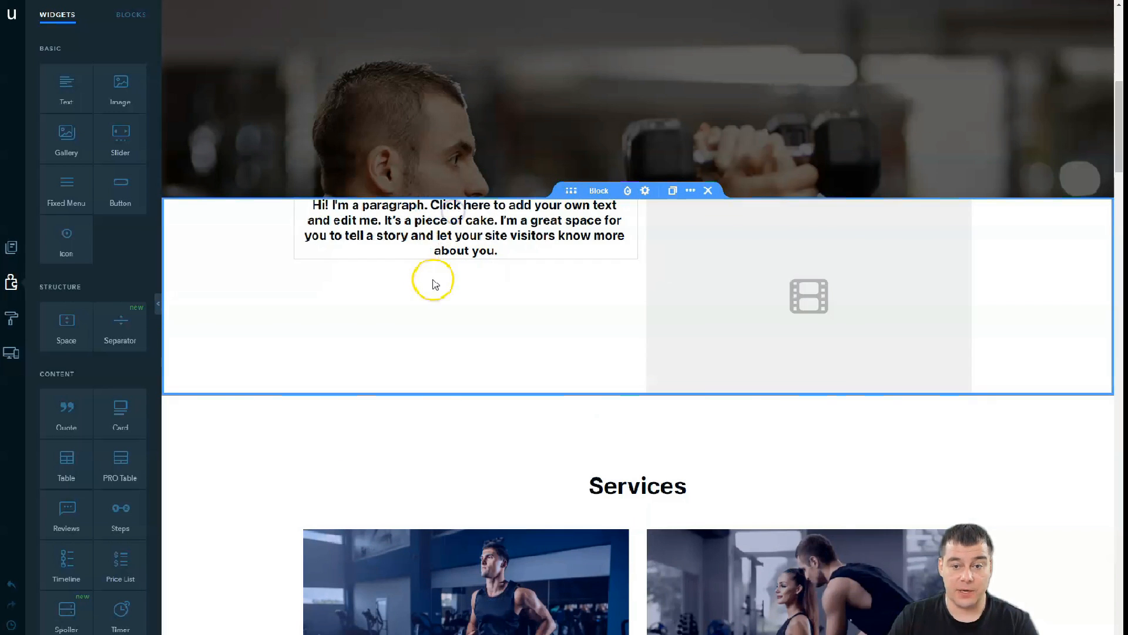
- Add a Button widget under the paragraph and Space widgets above and below the video block's content
left_click_drag(120, 189, 466, 300)
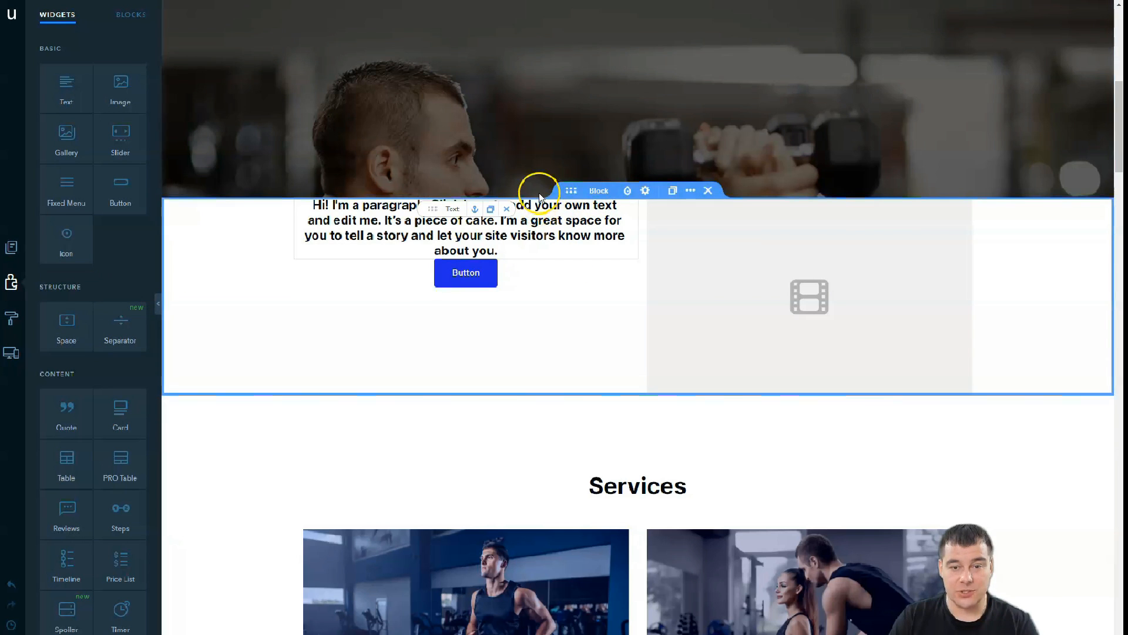
left_click_drag(69, 338, 575, 212)
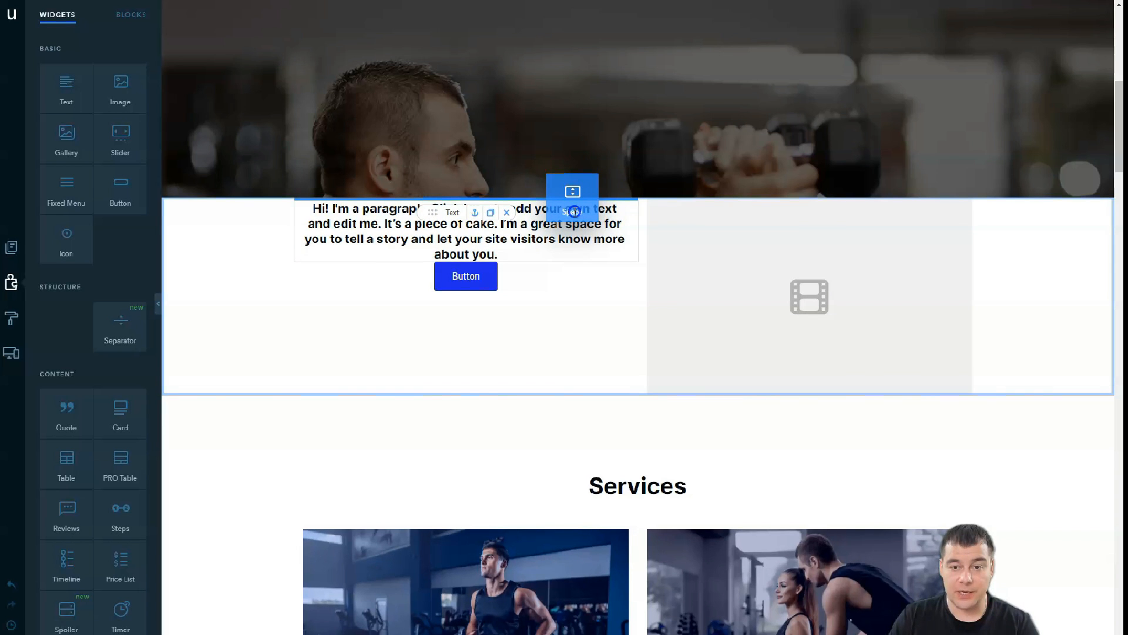
mouse_move(575, 212)
left_mouse_down()
mouse_move(622, 203)
mouse_move(584, 211)
left_mouse_up()
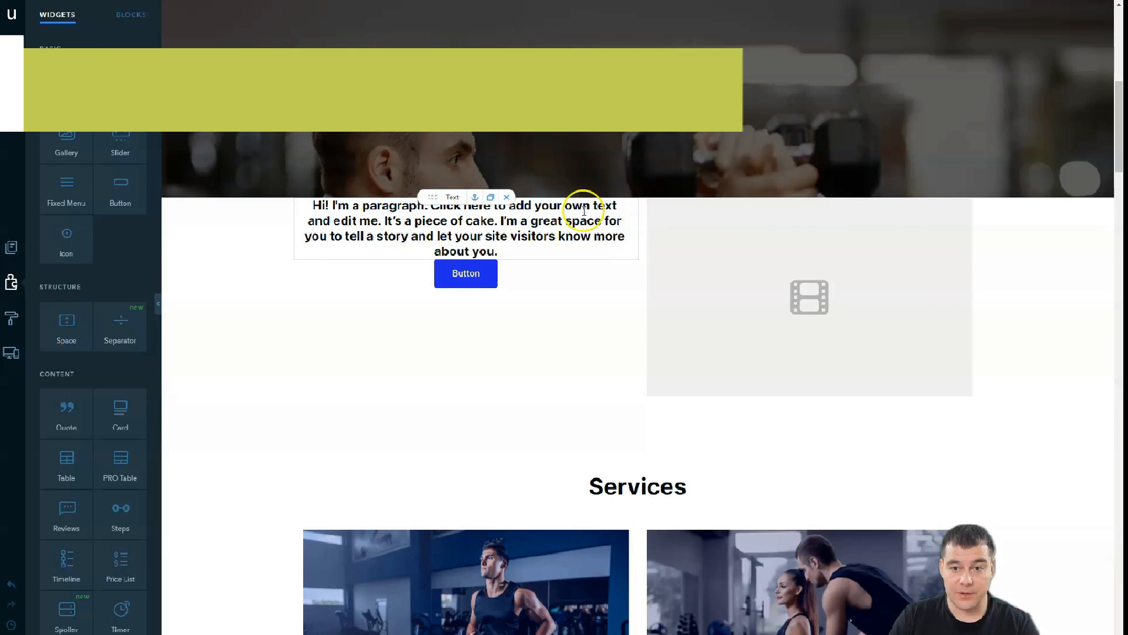
left_click_drag(71, 321, 621, 421)
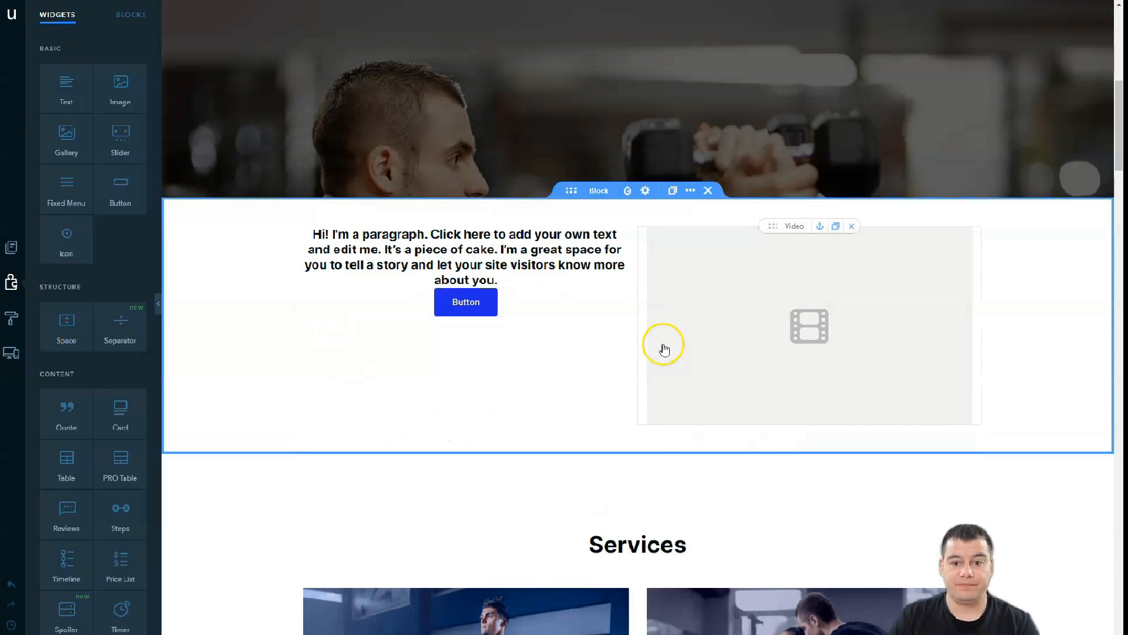
- Widen the video column to about two thirds and insert a Space widget between the paragraph and the button
left_click_drag(559, 339, 511, 342)
left_click_drag(380, 303, 414, 320)
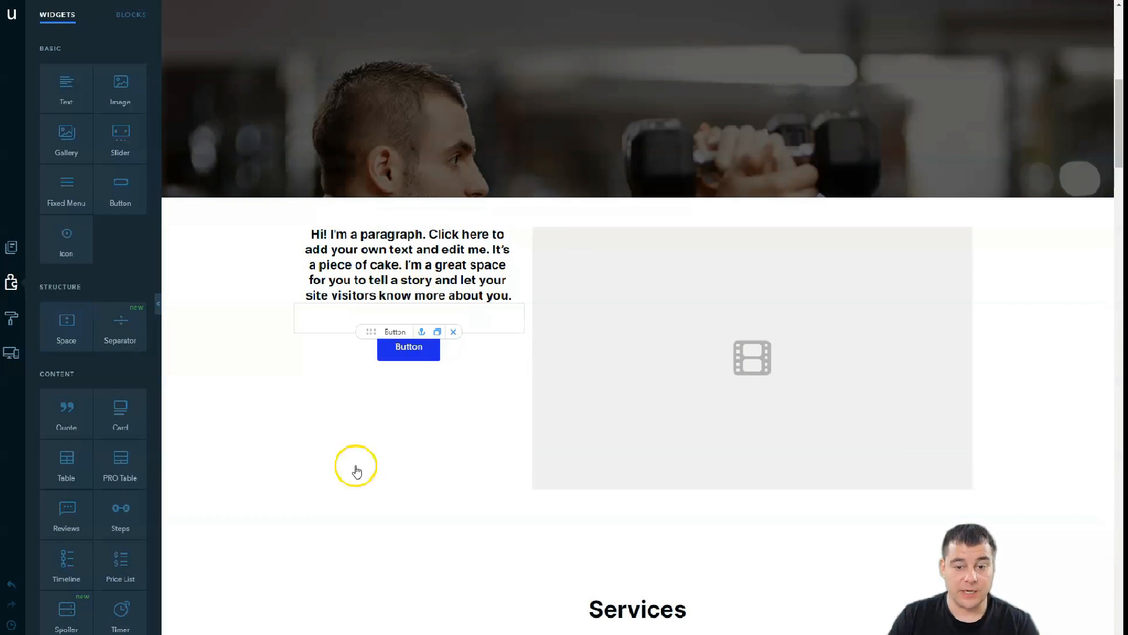
- Increase the height of the space between the paragraph and the button to about 136 px
left_click(411, 321)
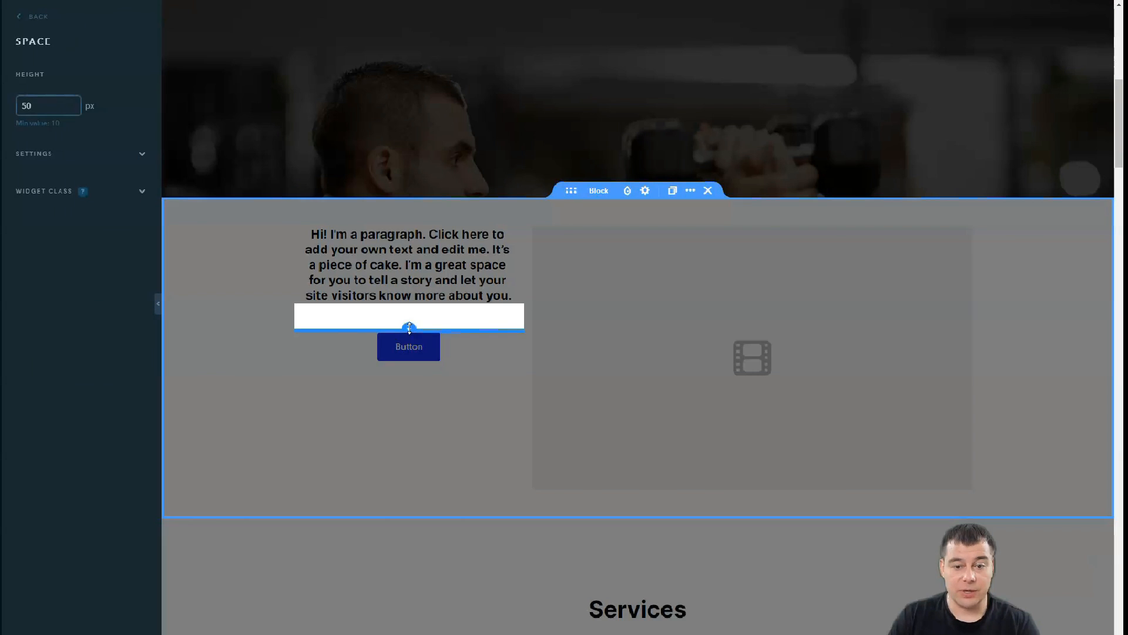
left_click_drag(409, 332, 407, 379)
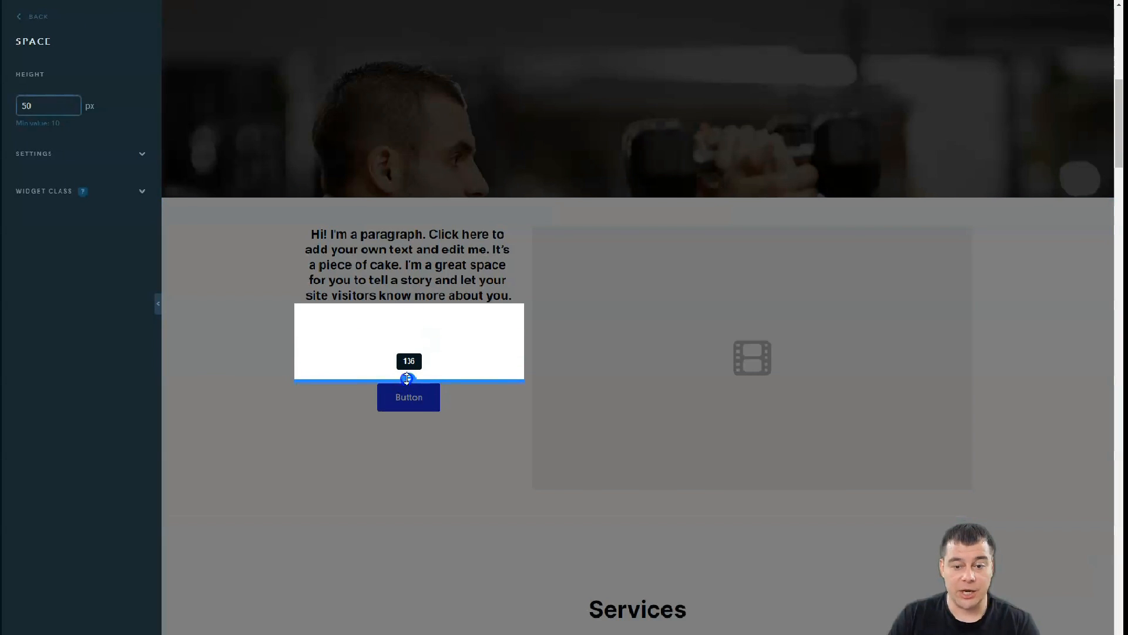
left_click(236, 417)
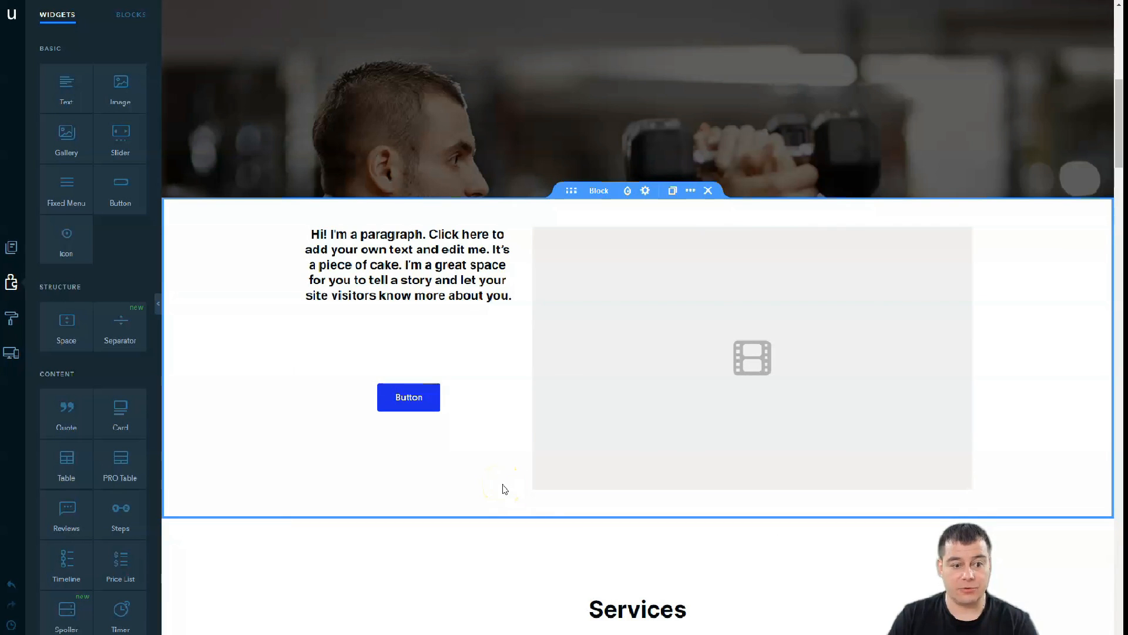
- Add a Steps widget at the bottom of the video block, below the spacer
scroll(89, 435, "down", 2)
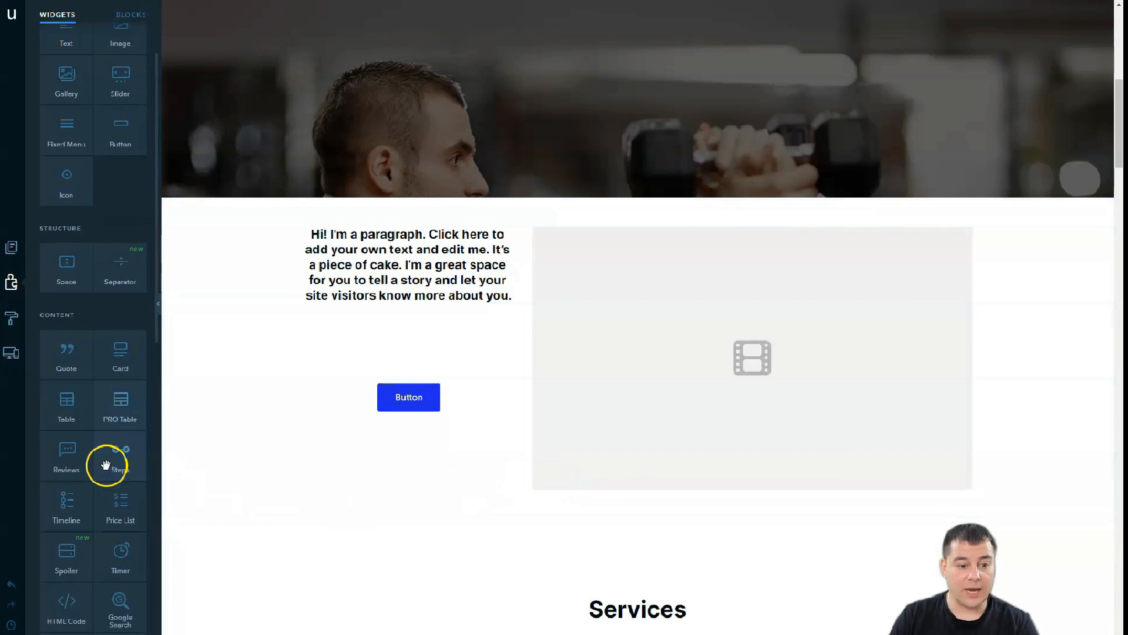
left_click_drag(136, 413, 612, 520)
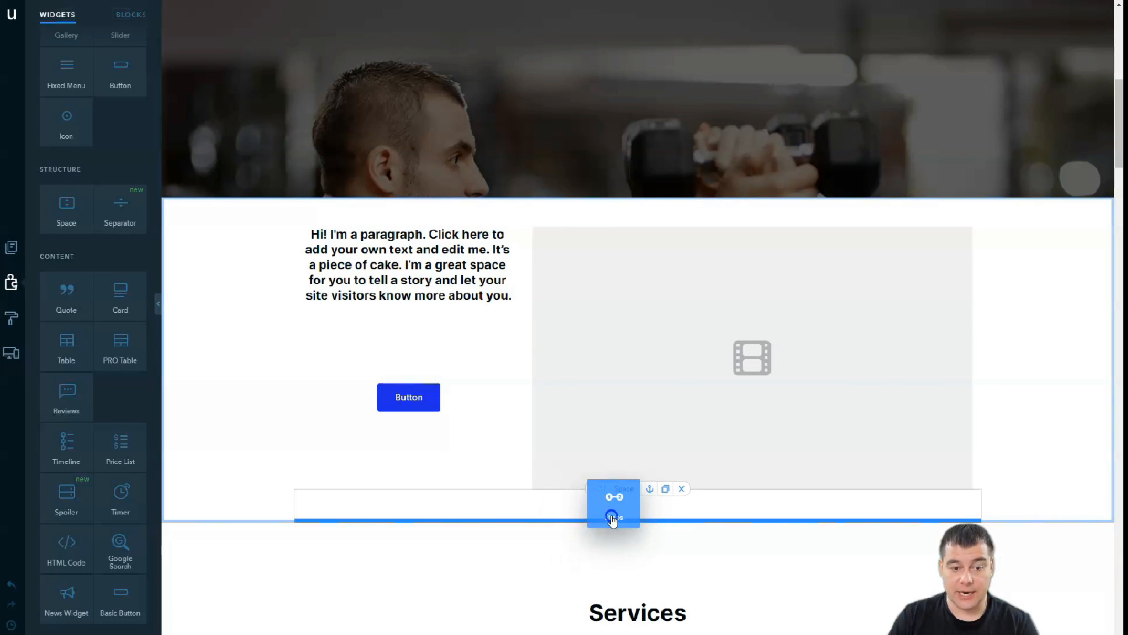
left_click_drag(691, 553, 709, 549)
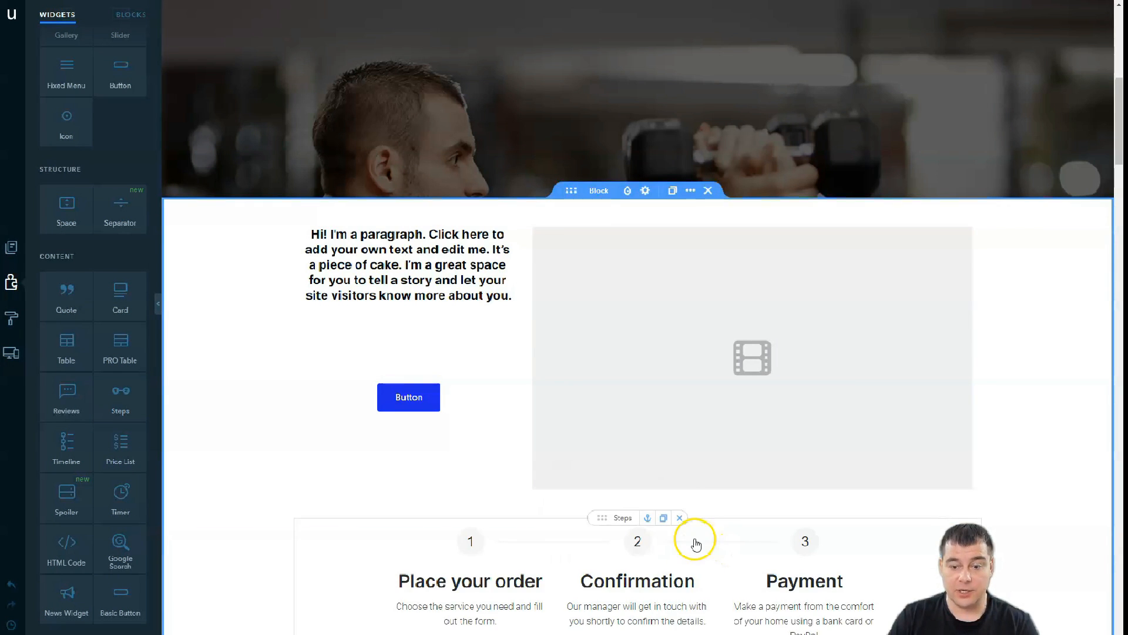
scroll(694, 535, "down", 3)
scroll(689, 517, "down", 2)
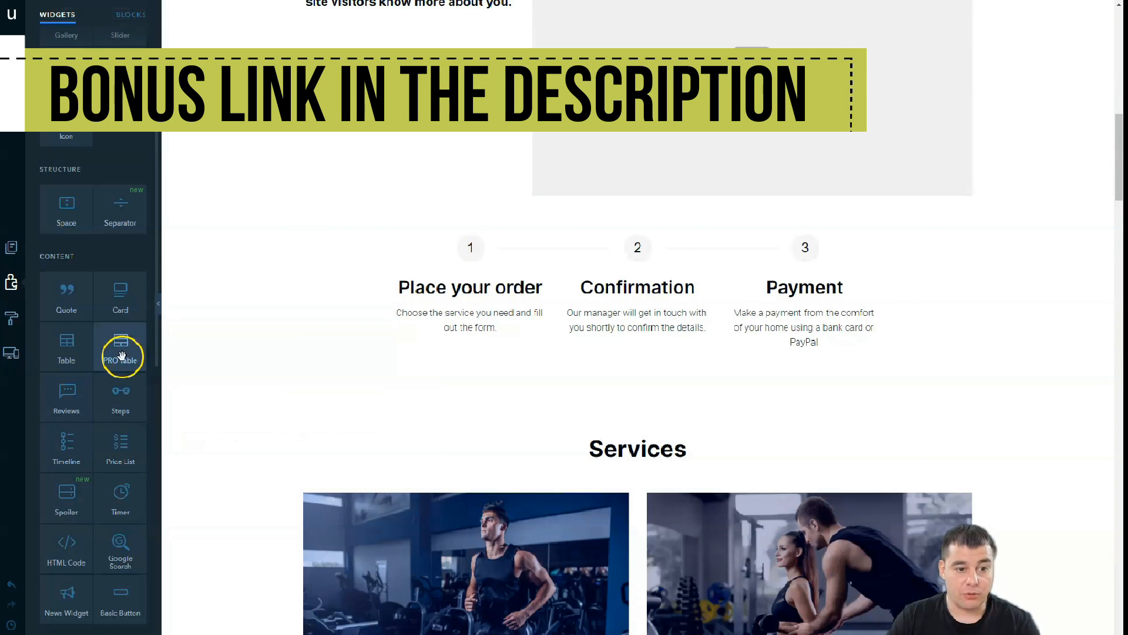
- Try an Instagram widget above the Services heading and remove it
scroll(118, 495, "down", 8)
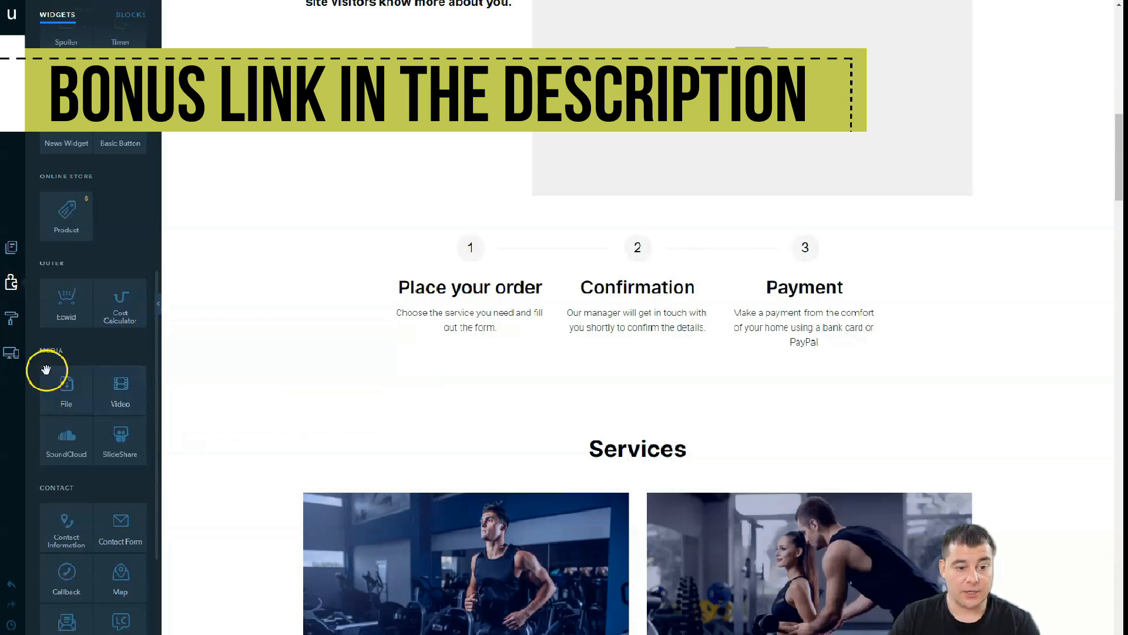
scroll(106, 470, "down", 4)
scroll(125, 470, "down", 1)
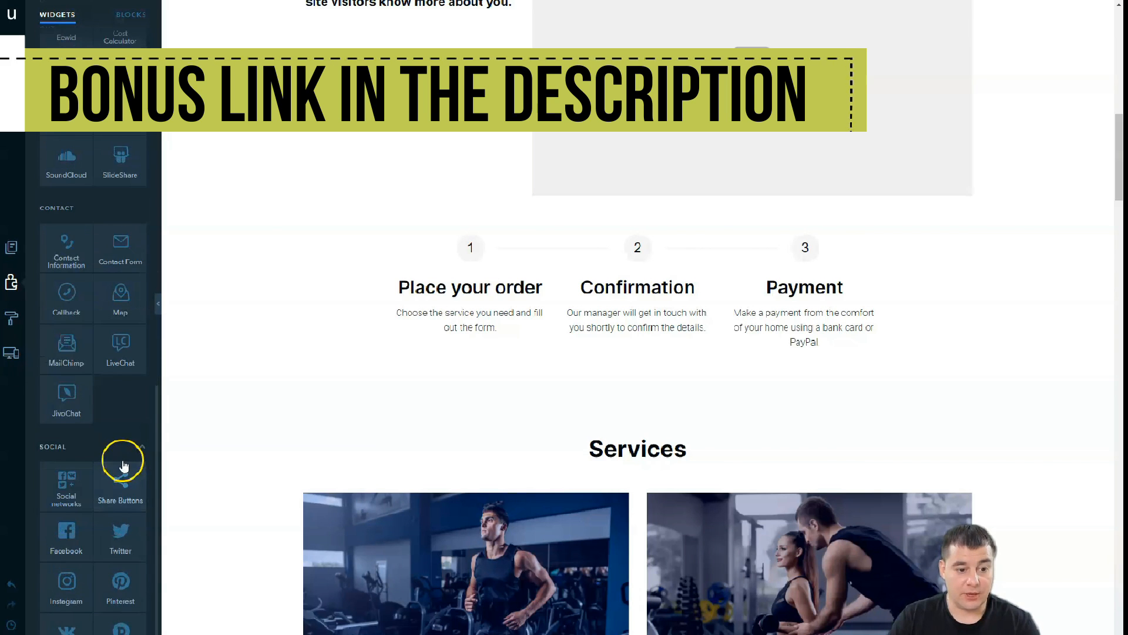
left_click_drag(65, 594, 646, 401)
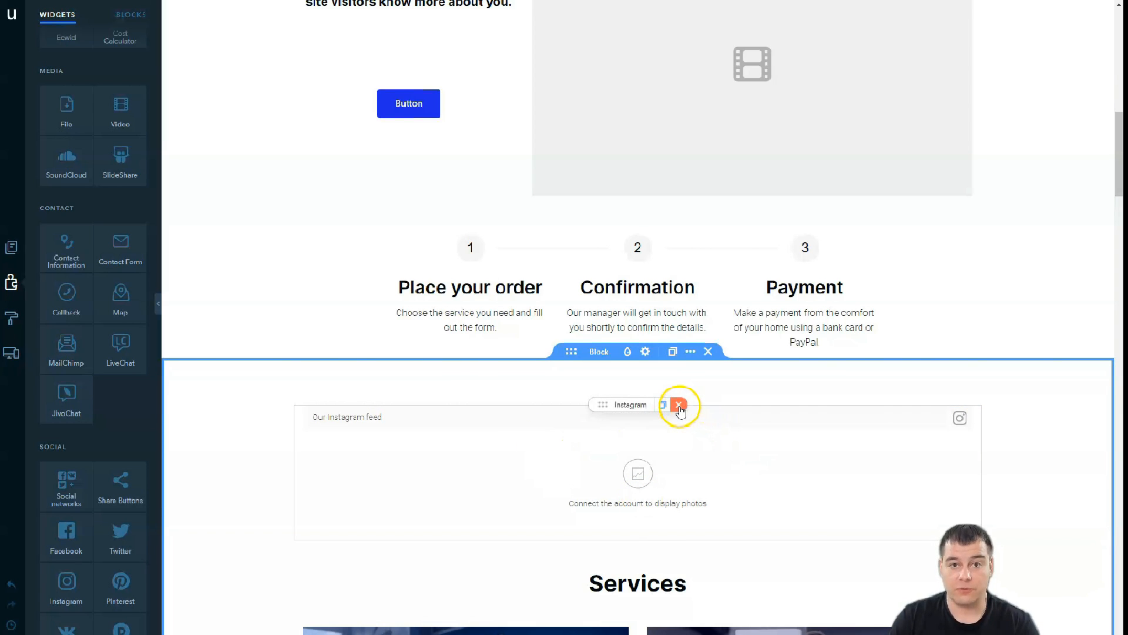
left_click(680, 405)
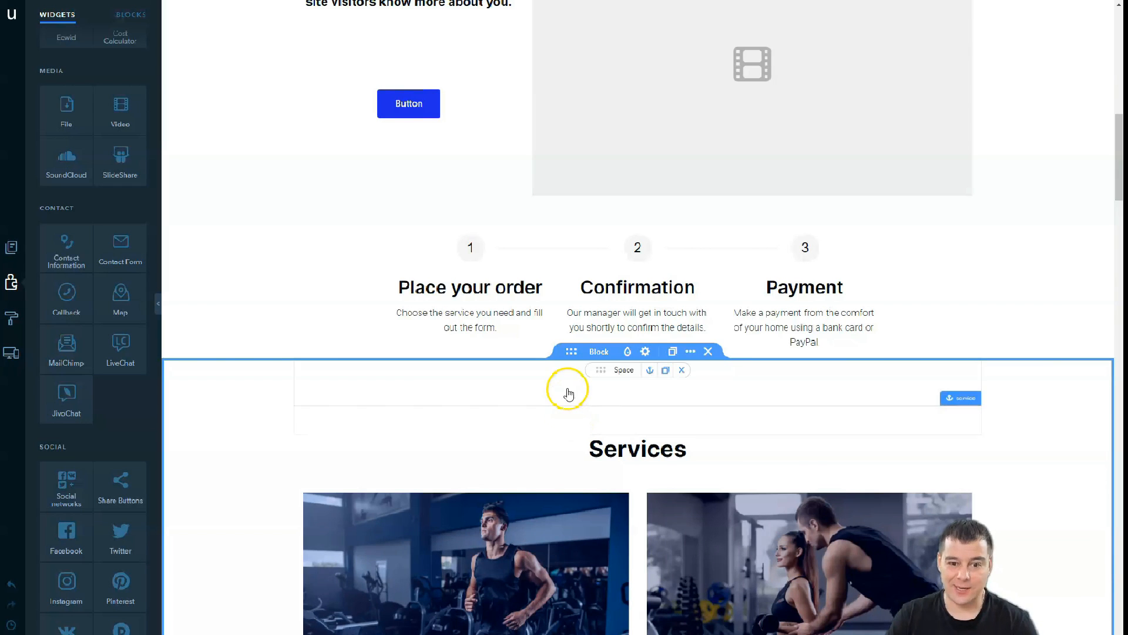
- Delete the spacer above the Services heading and the Steps widget below the video
left_click(681, 370)
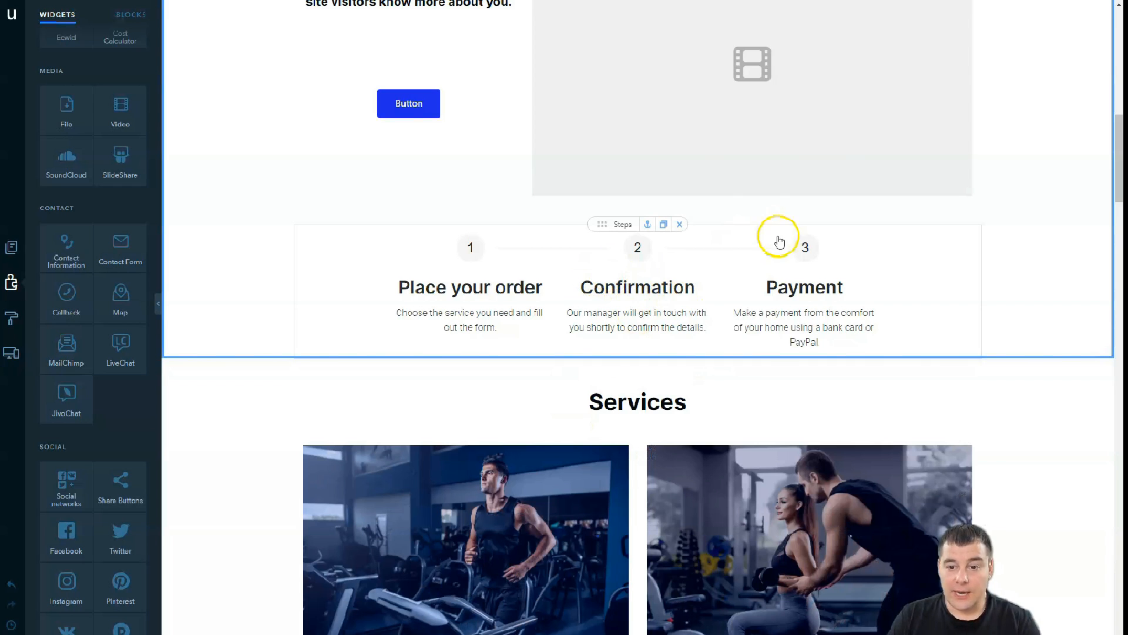
left_click(679, 225)
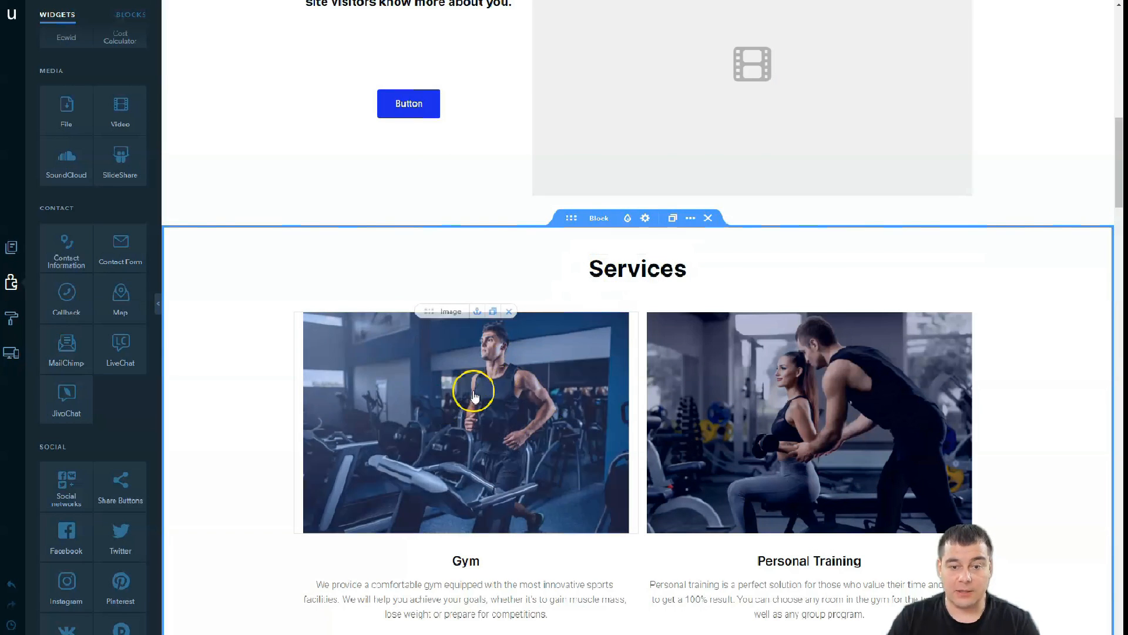
- Replace the Gym image in the Services block with the boxer and red punching bag photo from the themed library
scroll(461, 388, "down", 2)
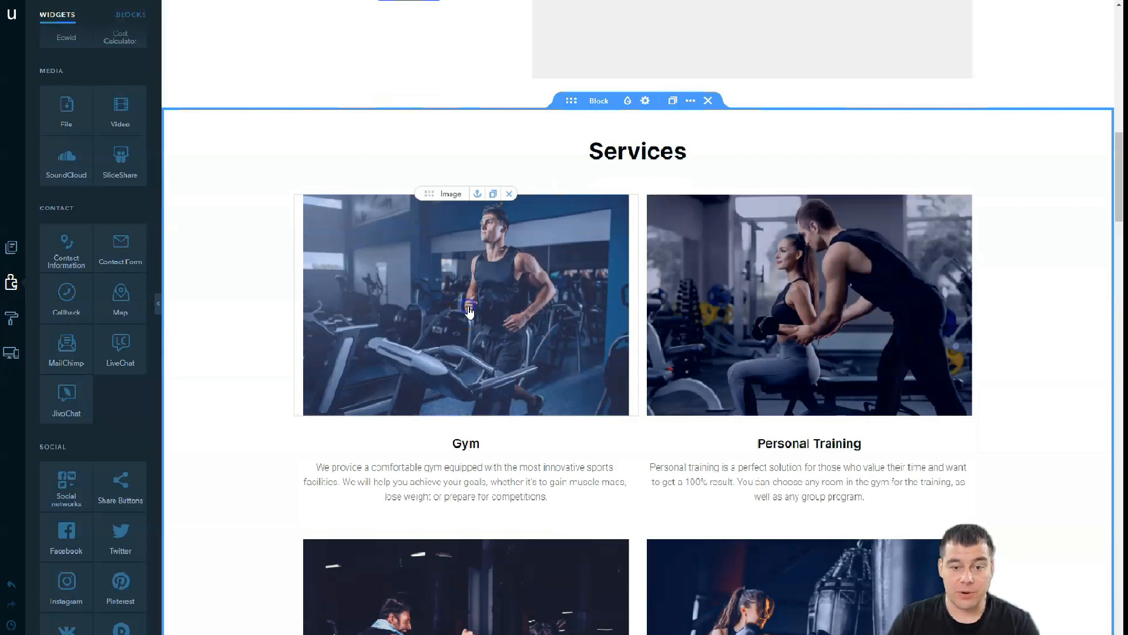
left_click(468, 309)
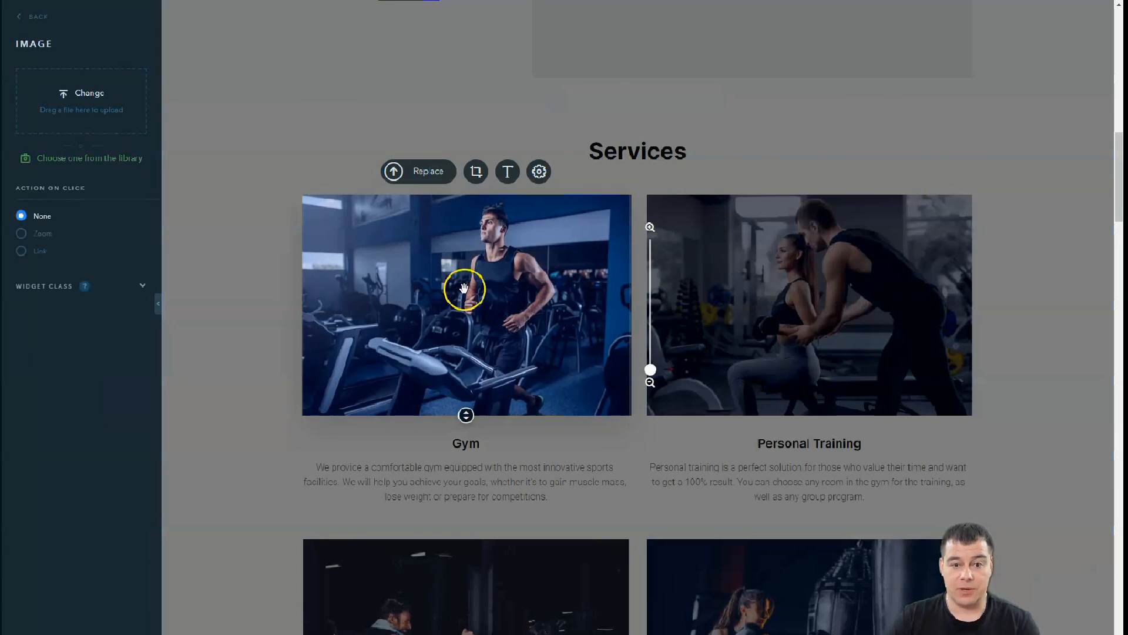
left_click(427, 175)
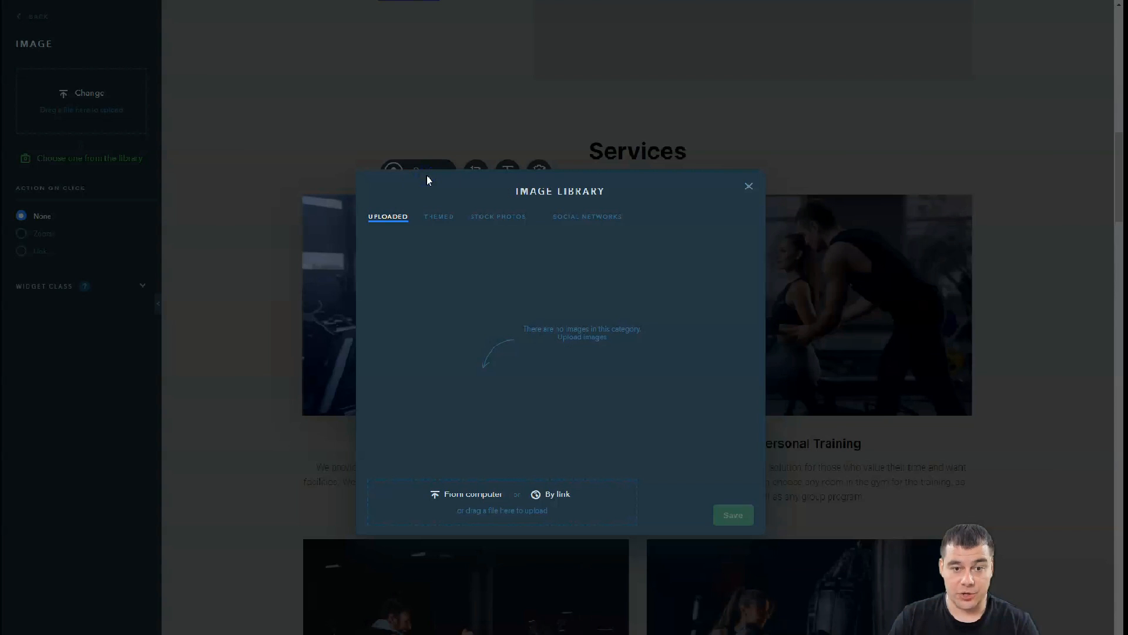
left_click(440, 217)
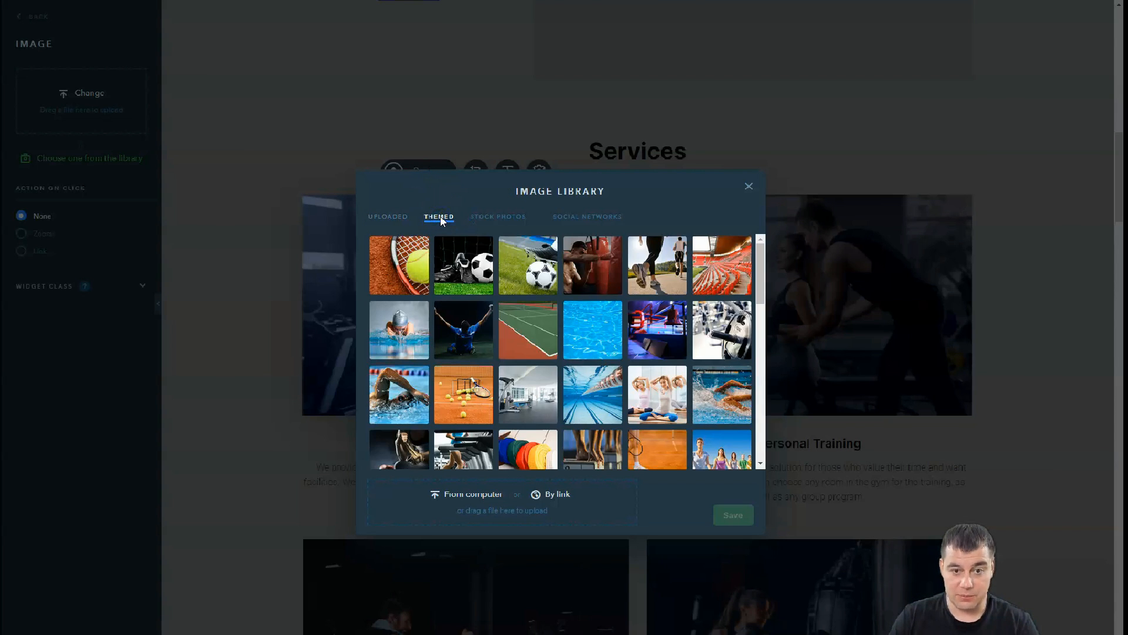
left_click(592, 265)
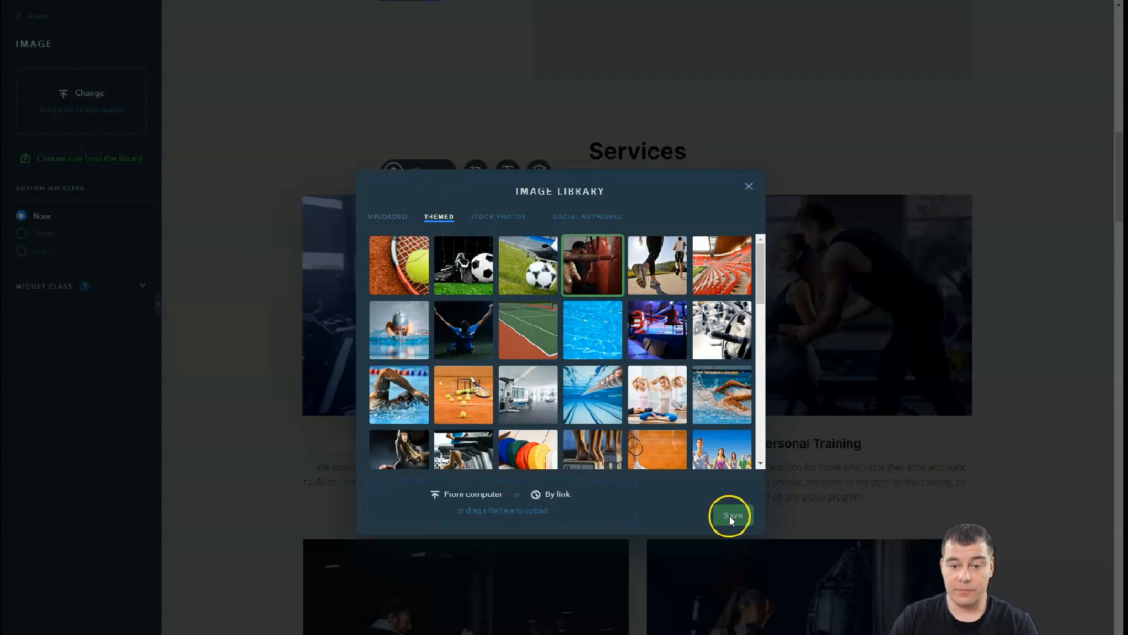
left_click(729, 516)
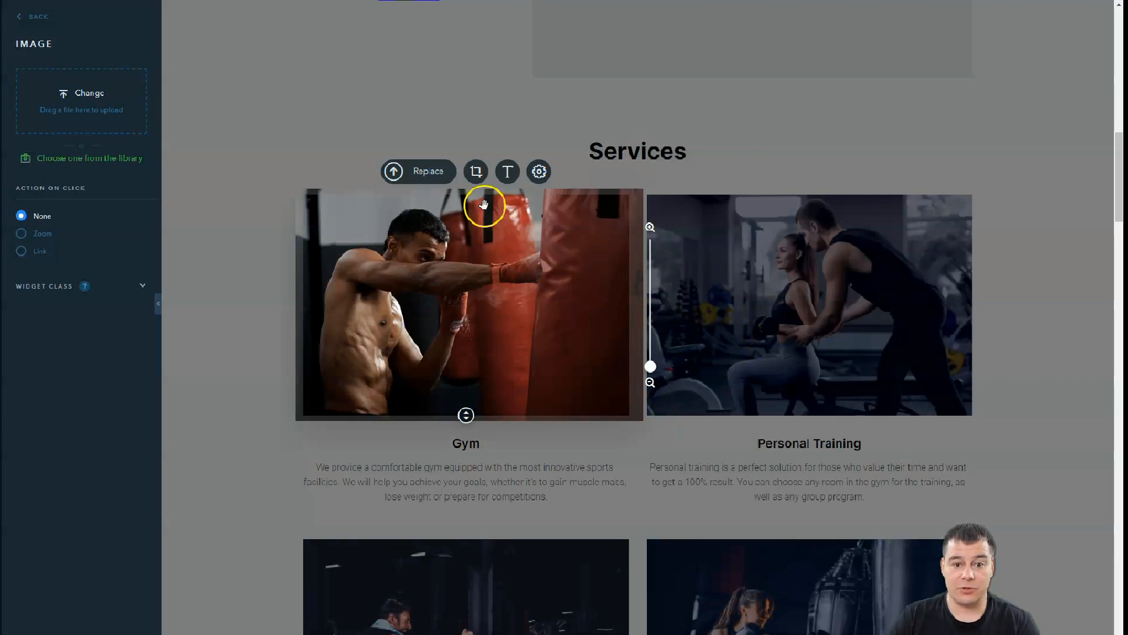
left_click(243, 348)
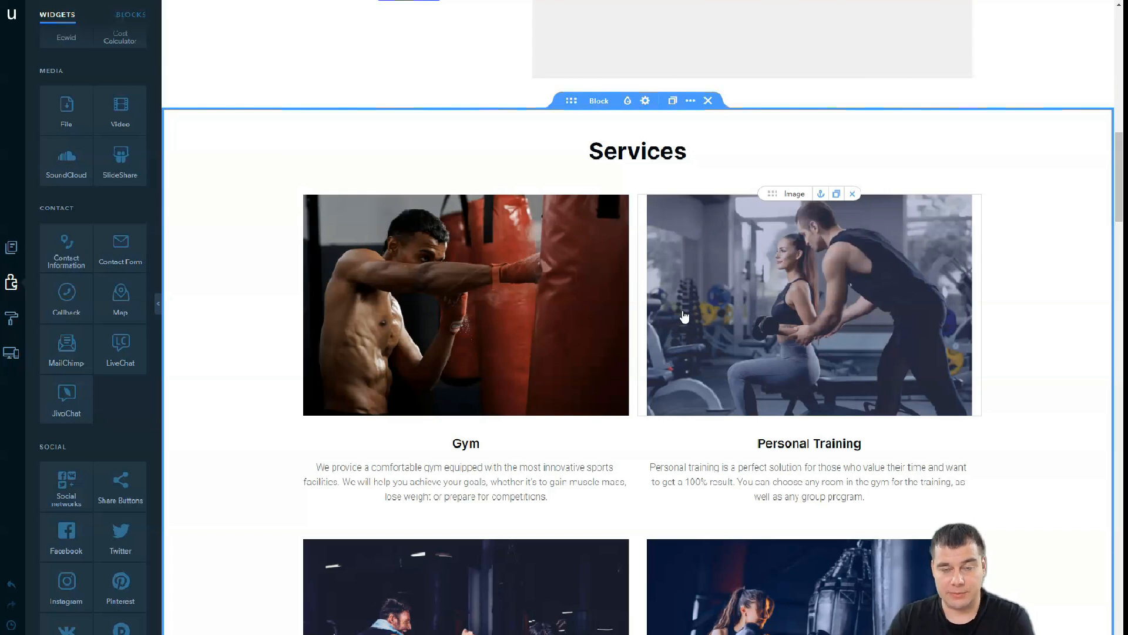
- Examine the style options for Design 1 on the hero block's Sign Up button
scroll(685, 315, "down", 4)
scroll(686, 311, "down", 4)
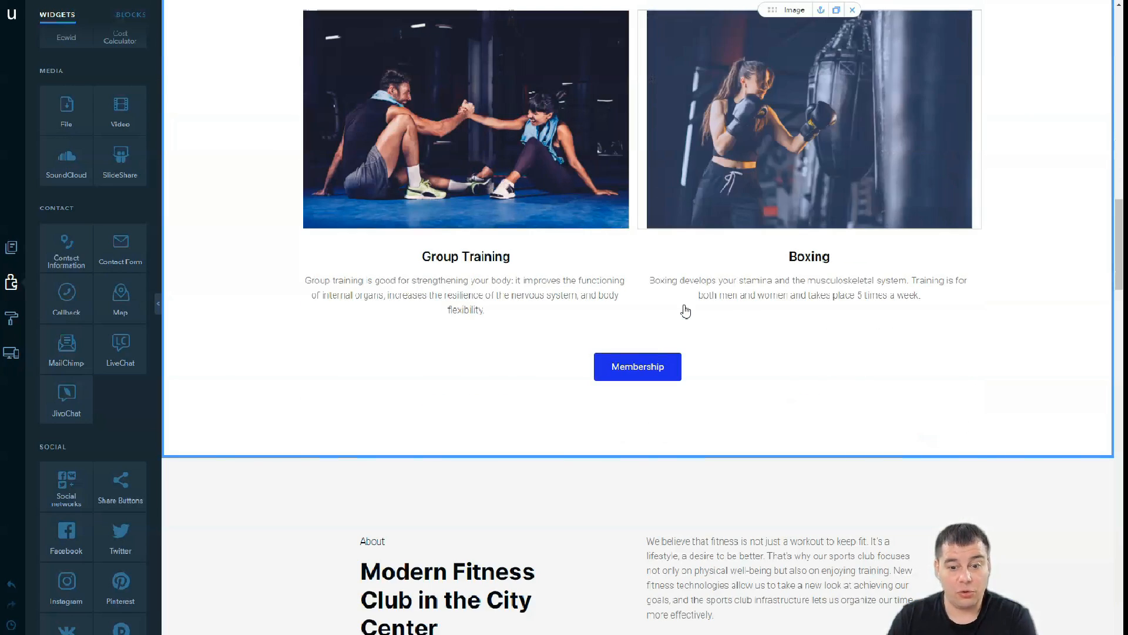
scroll(662, 234, "up", 10)
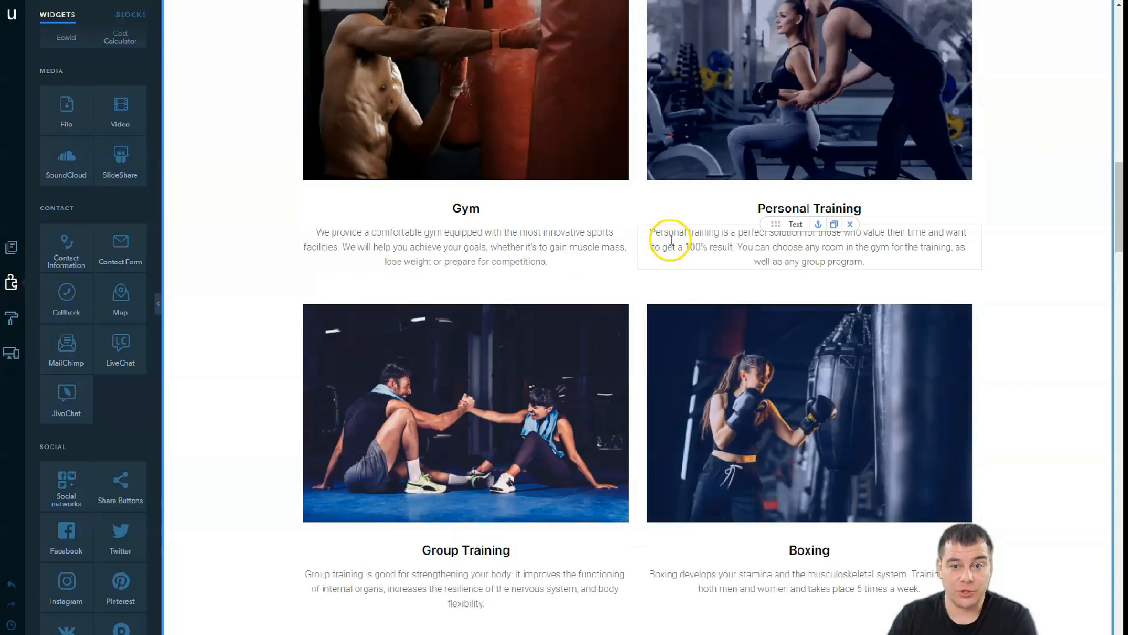
scroll(690, 207, "up", 2)
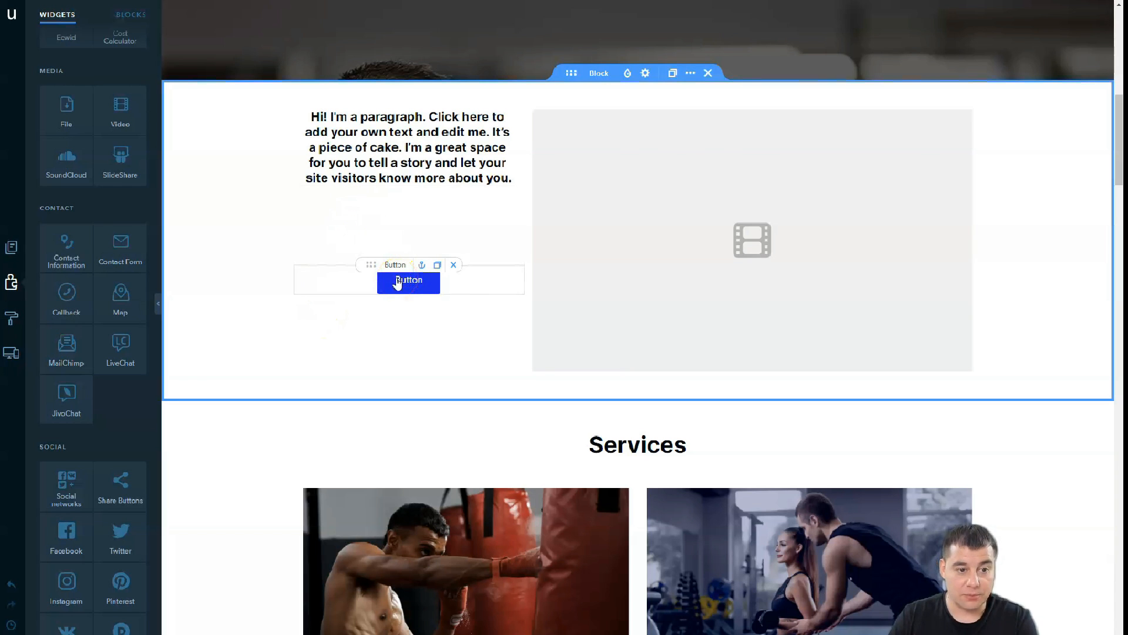
scroll(605, 222, "up", 10)
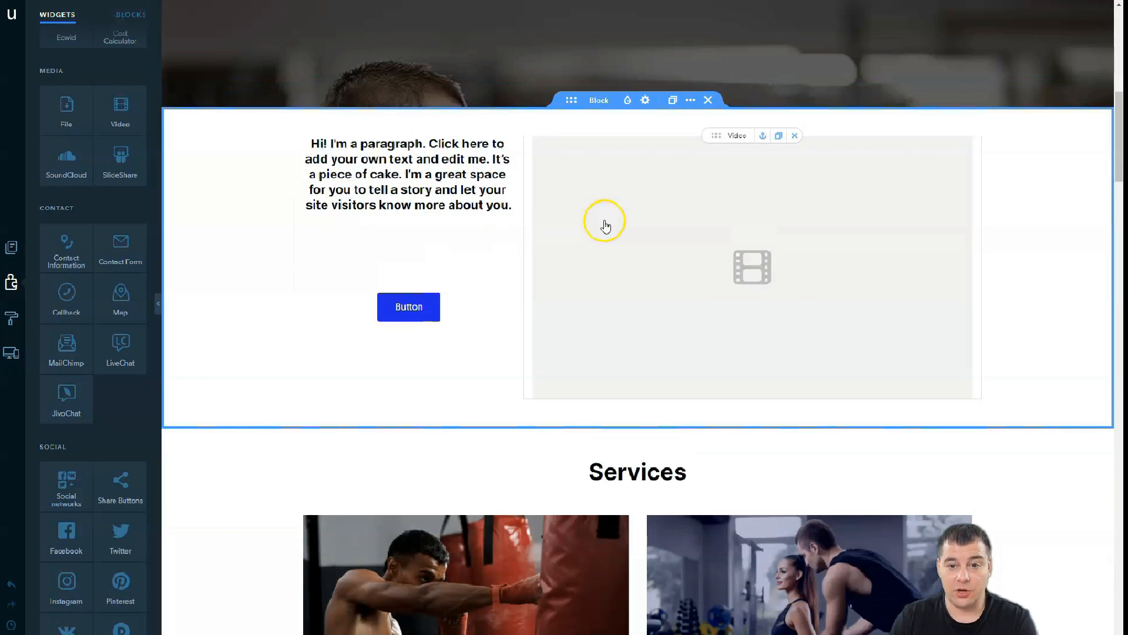
scroll(606, 226, "up", 2)
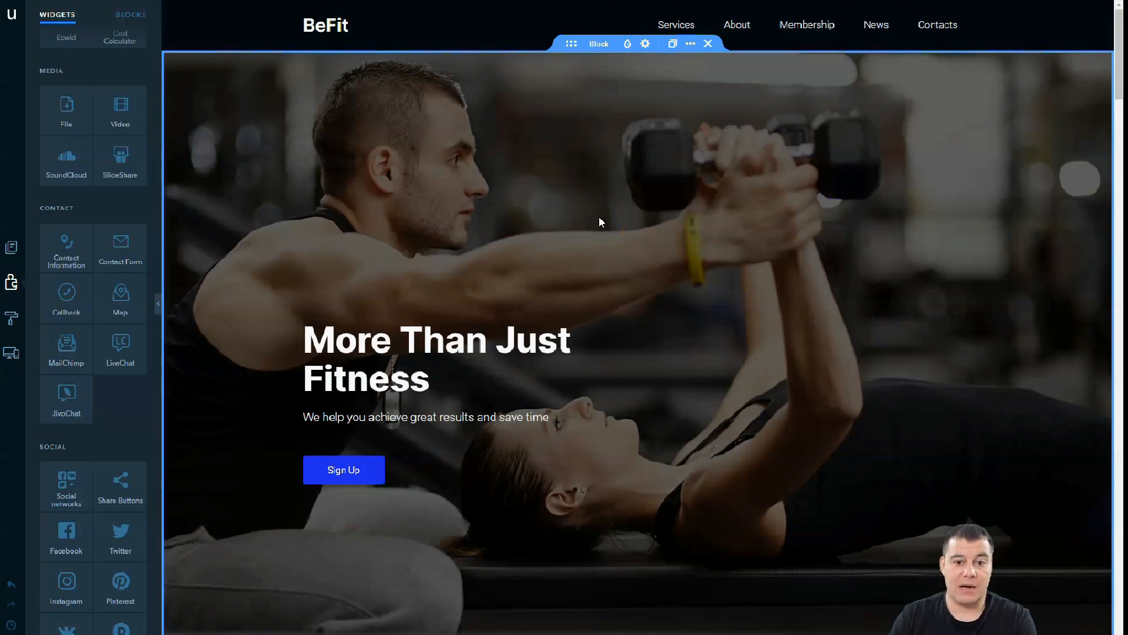
left_click(340, 473)
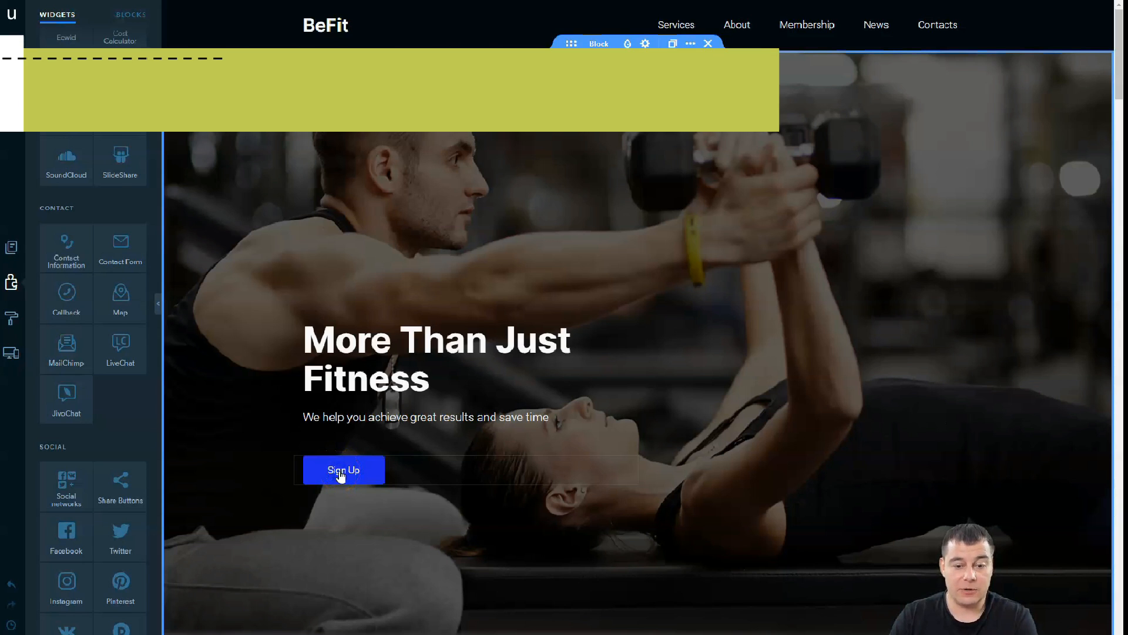
left_click(341, 473)
left_click(484, 439)
left_click(352, 469)
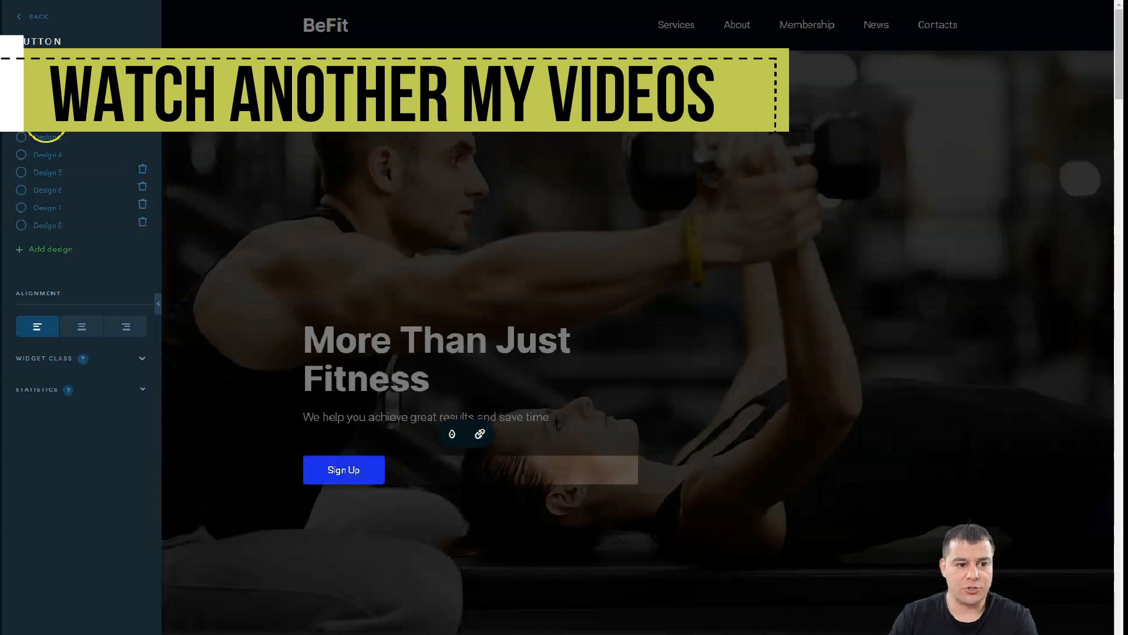
left_click(452, 435)
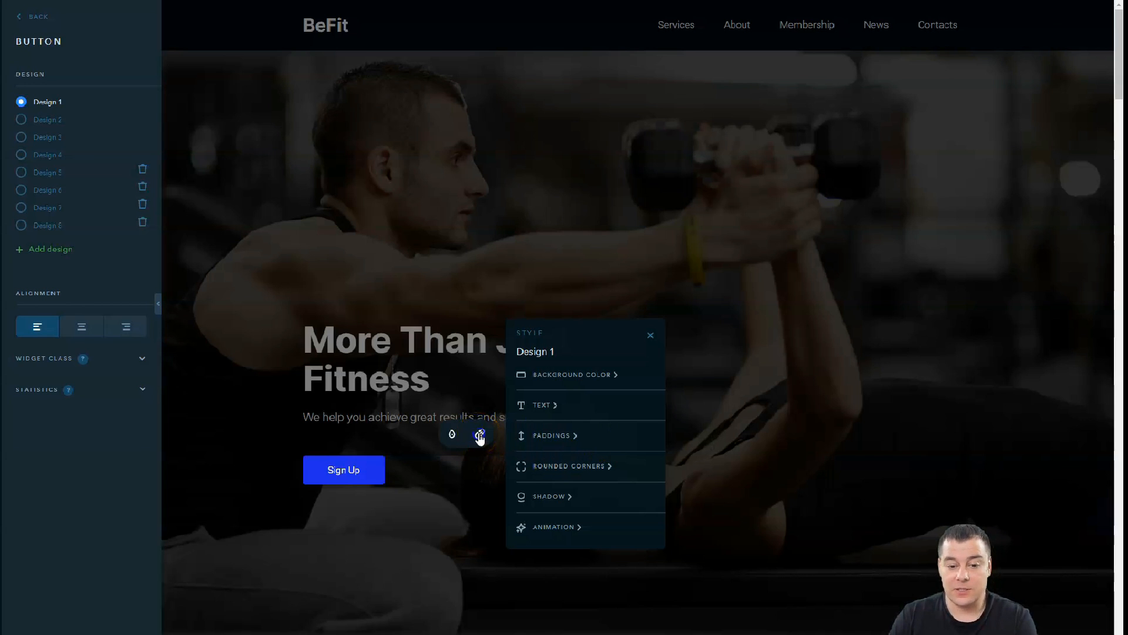
- Create a pop-up window as a link target for the Sign Up button and open it for editing
left_click(480, 435)
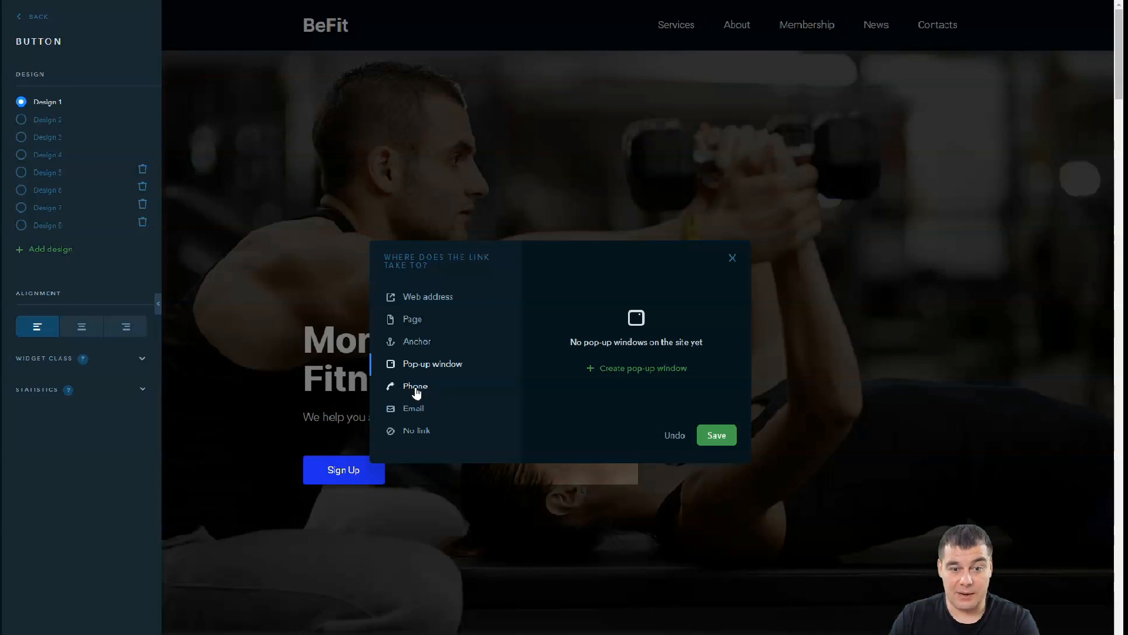
left_click(424, 365)
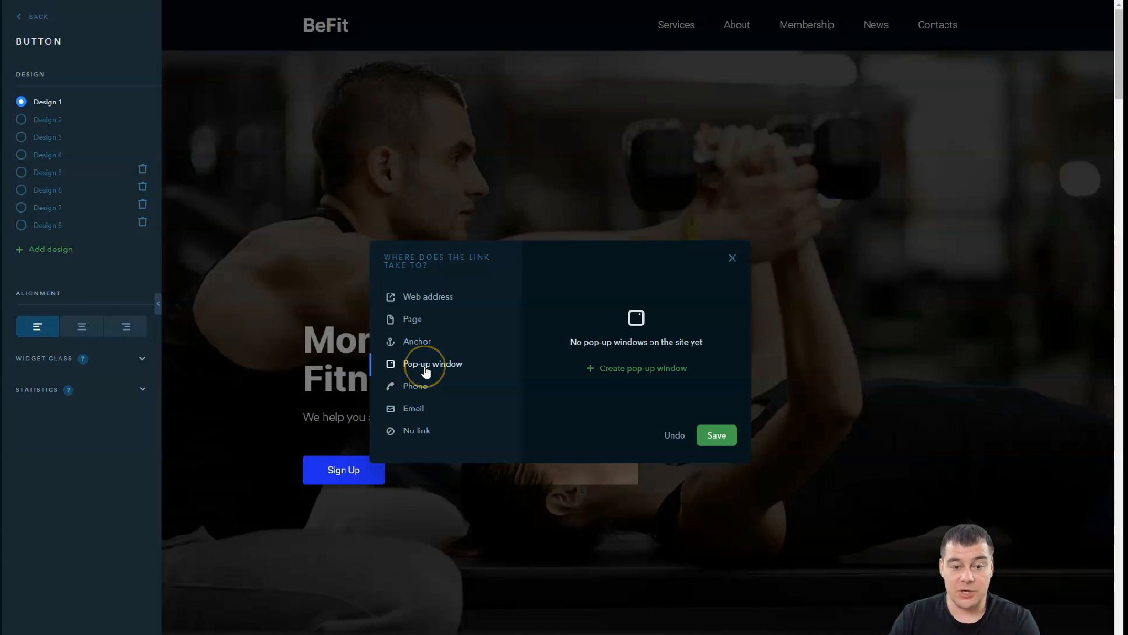
left_click(635, 370)
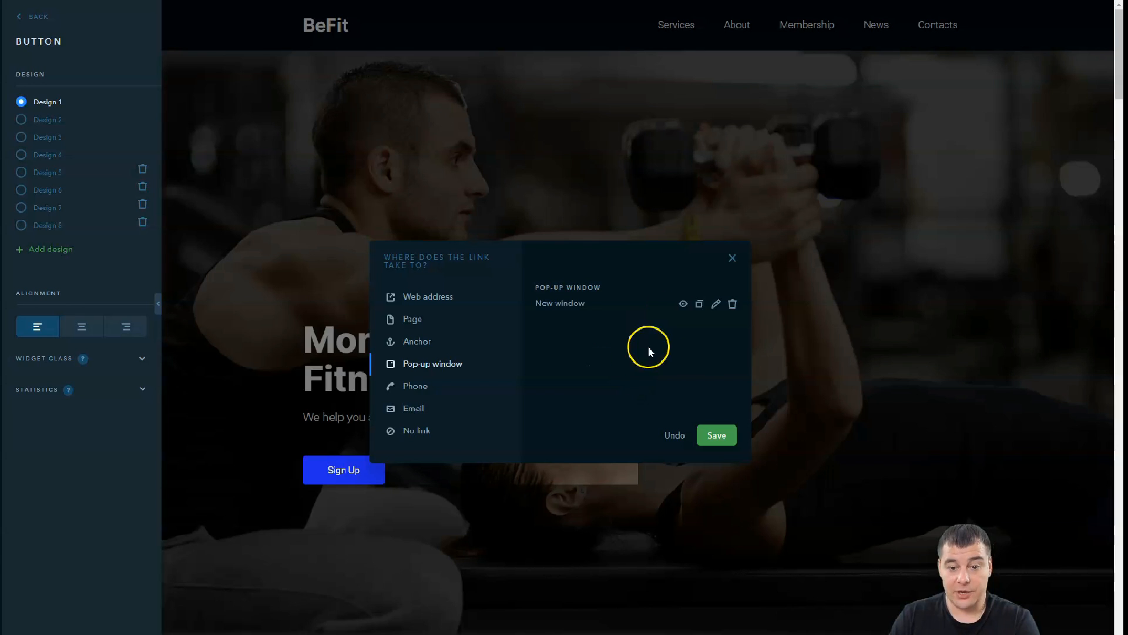
left_click(717, 312)
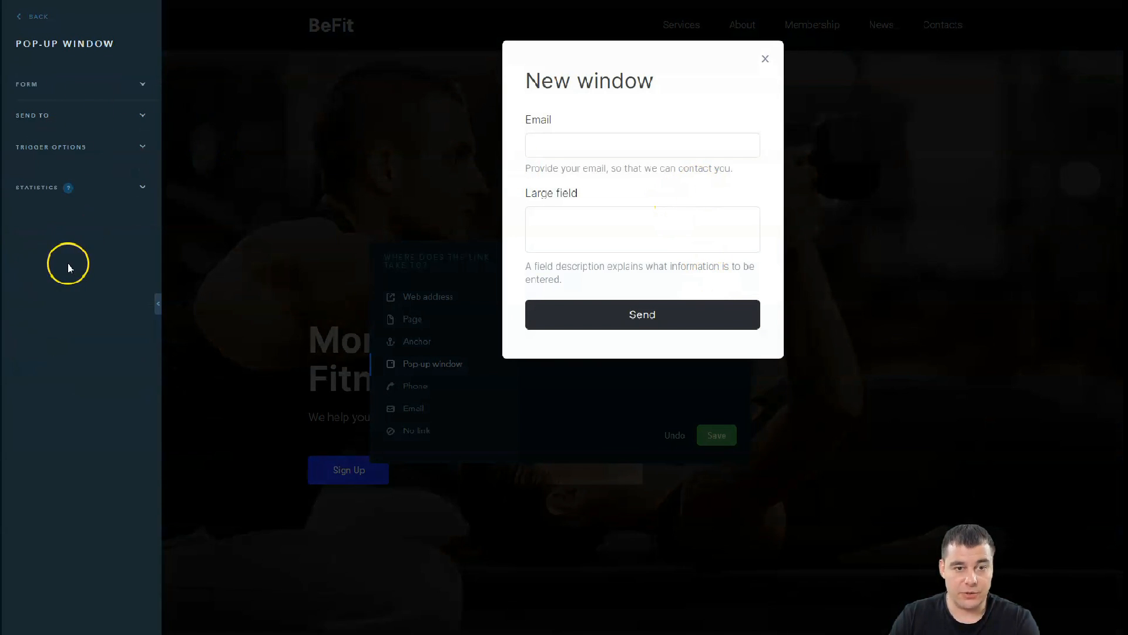
- Disable the Large field in the pop-up form and add a Name field above Email
left_click(142, 85)
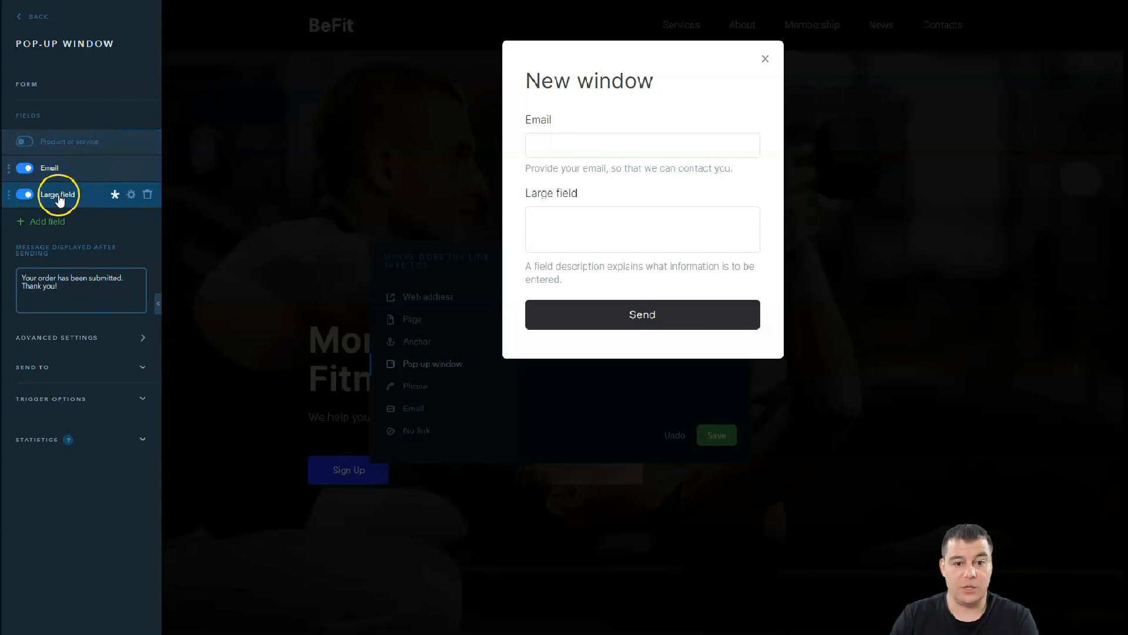
left_click(25, 194)
left_click(22, 224)
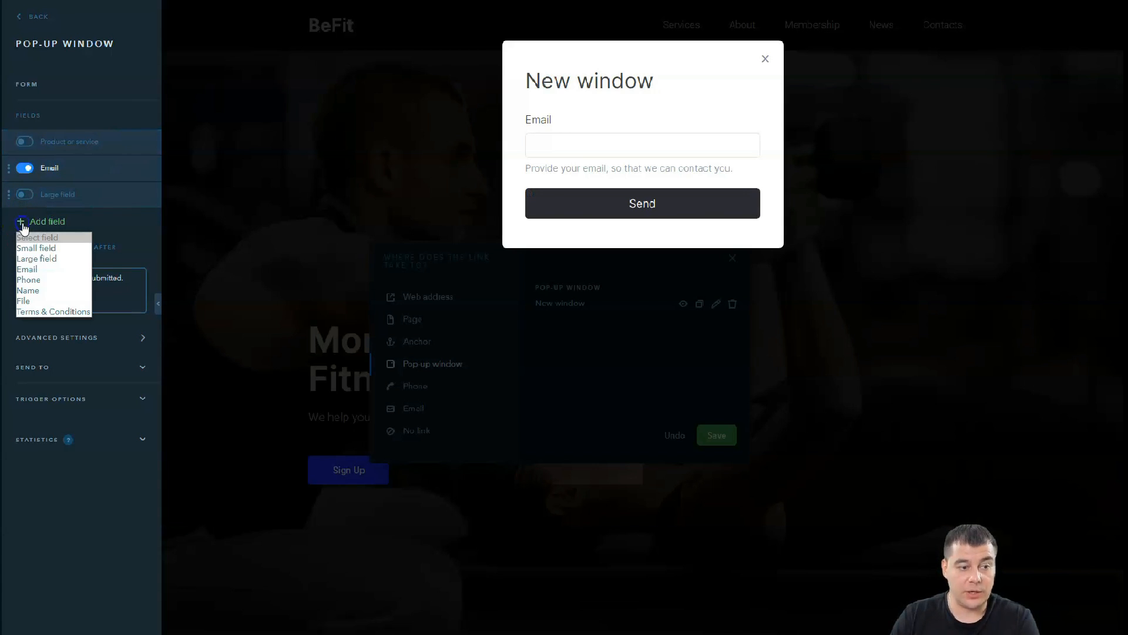
left_click(28, 290)
left_click(22, 221)
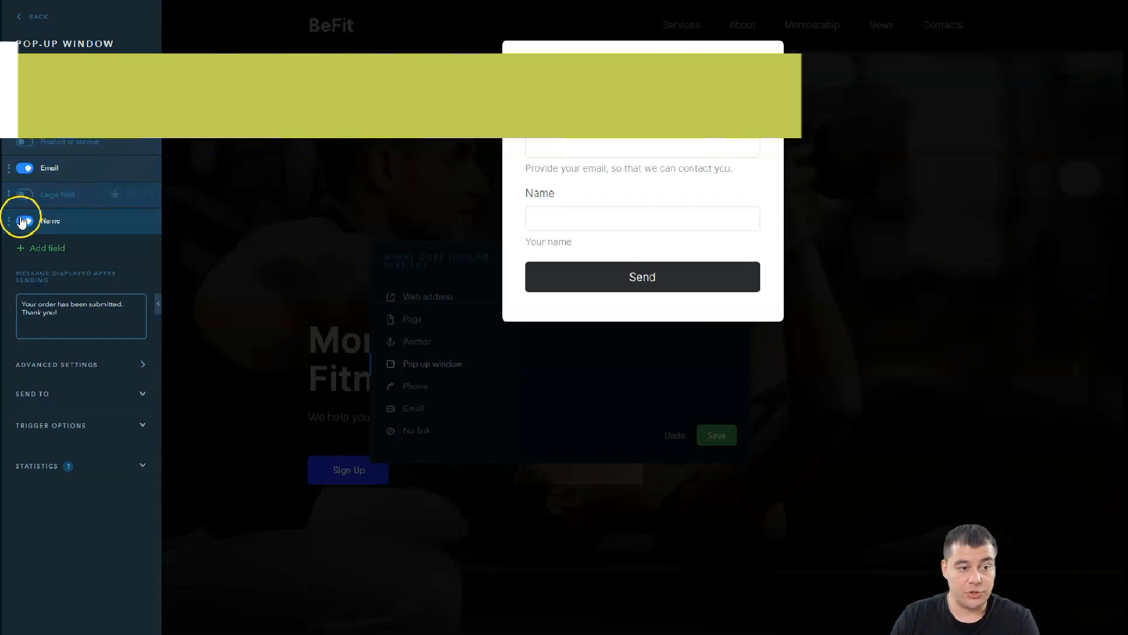
left_click_drag(13, 220, 12, 169)
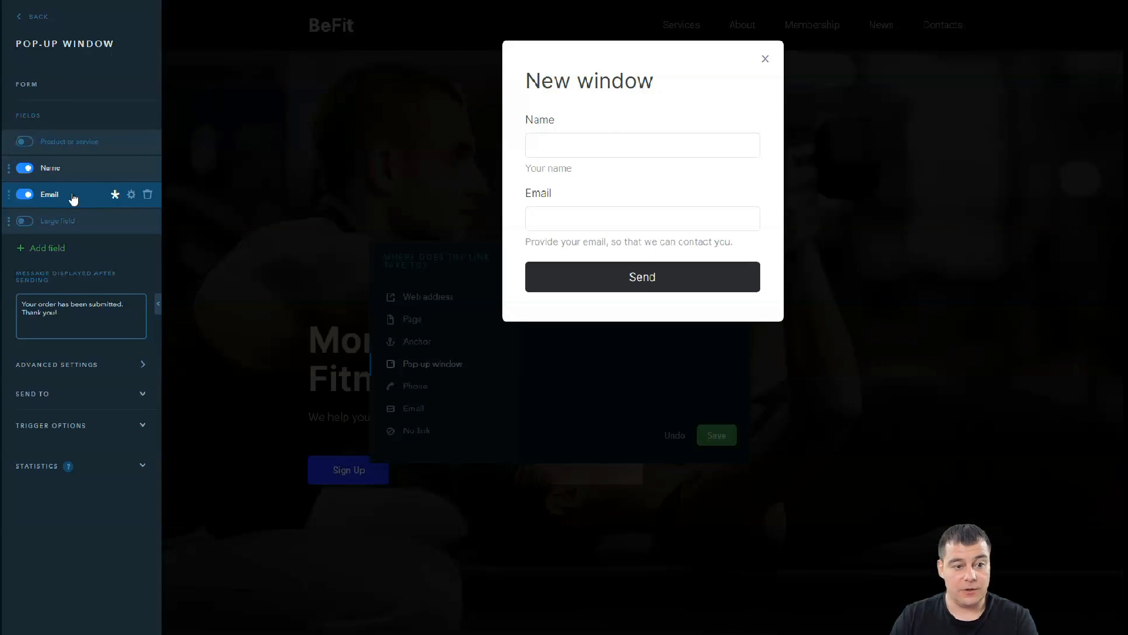
- Add a Phone field and a switched-off Terms & Conditions field to the pop-up form
left_click(32, 249)
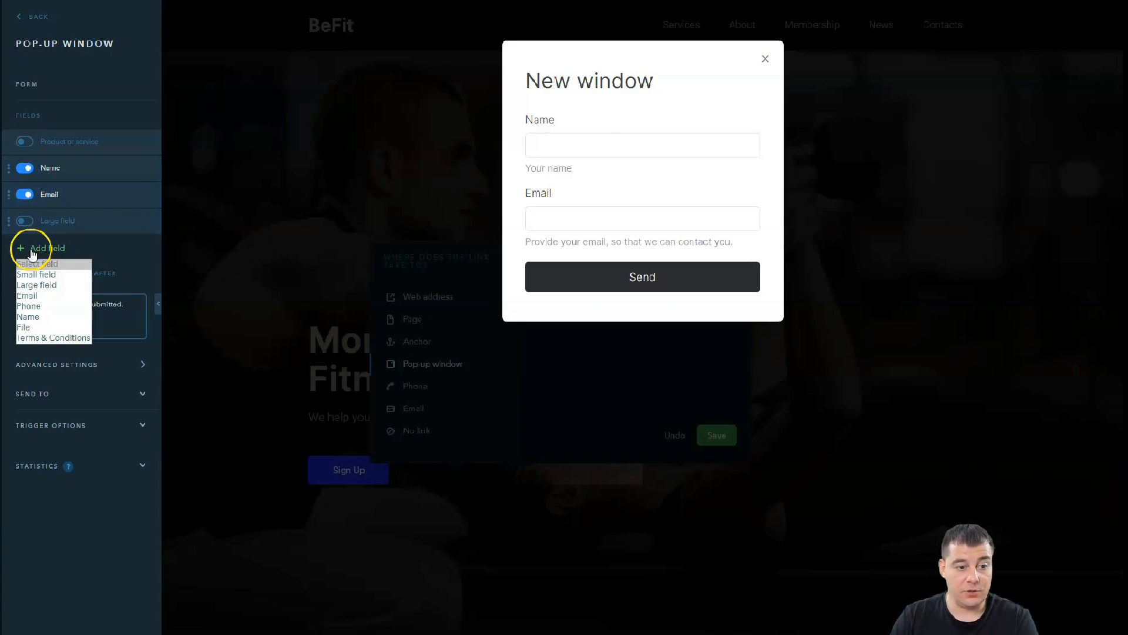
left_click(28, 306)
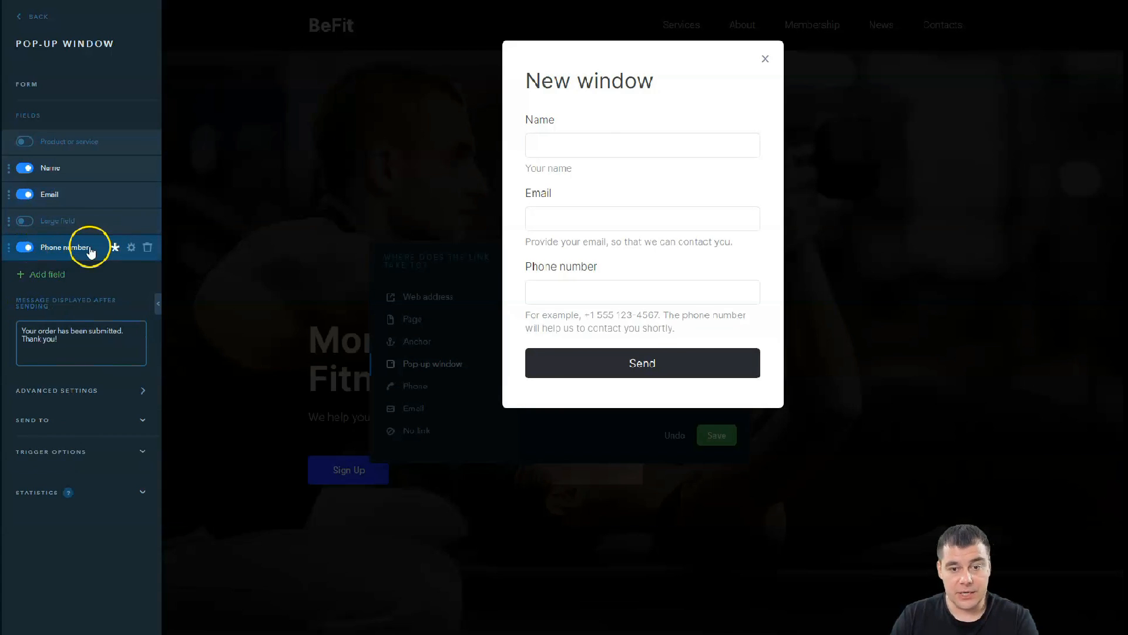
left_click(38, 276)
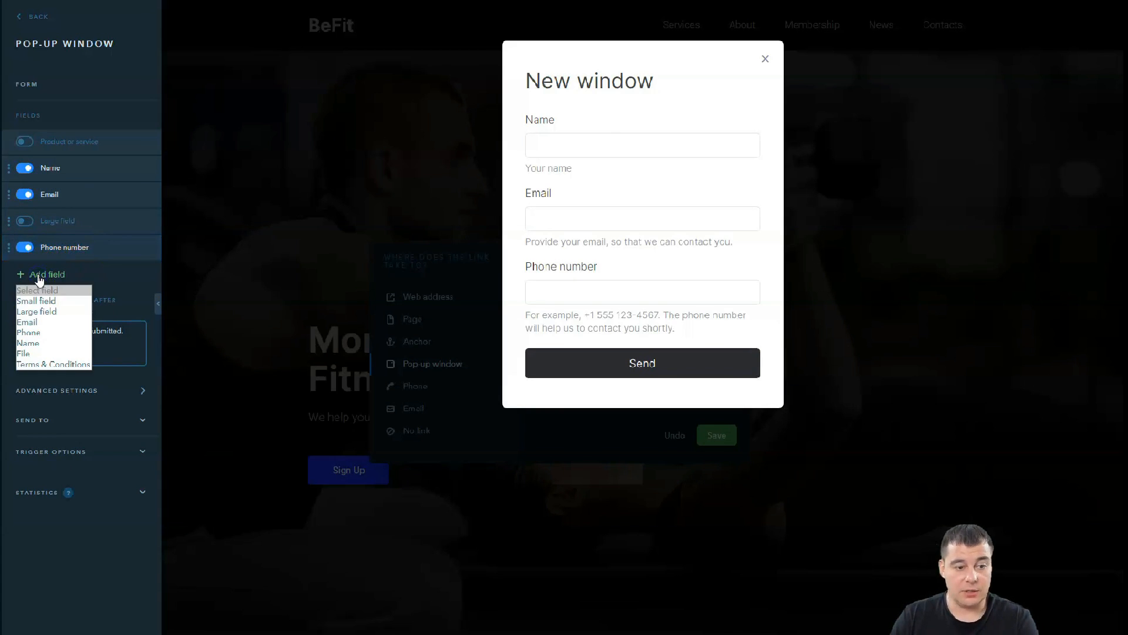
left_click(30, 356)
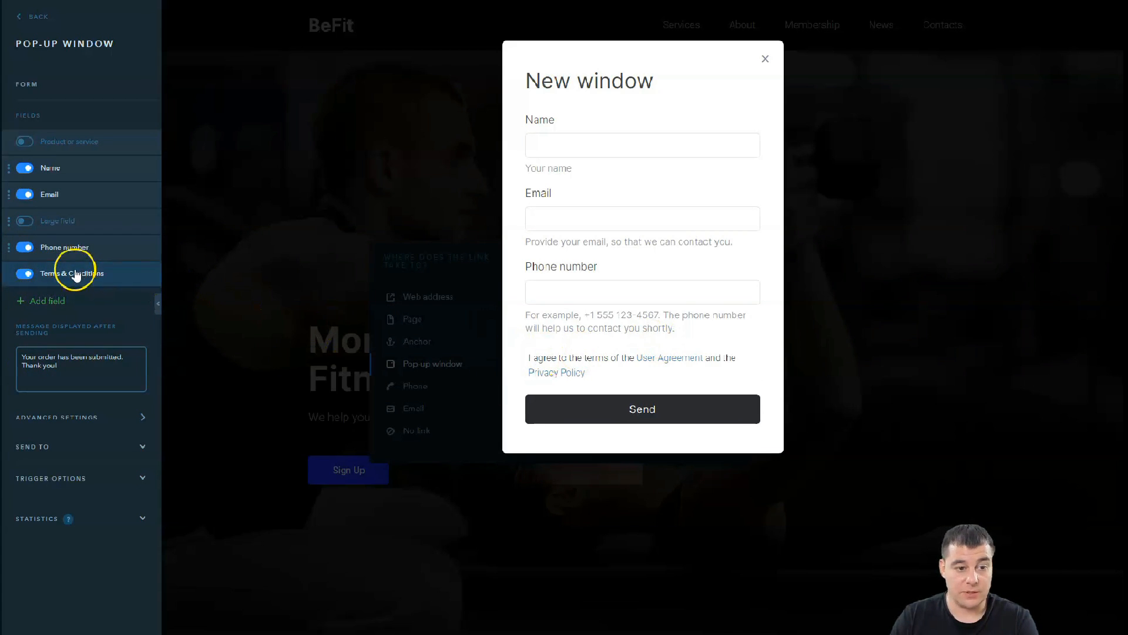
left_click(26, 274)
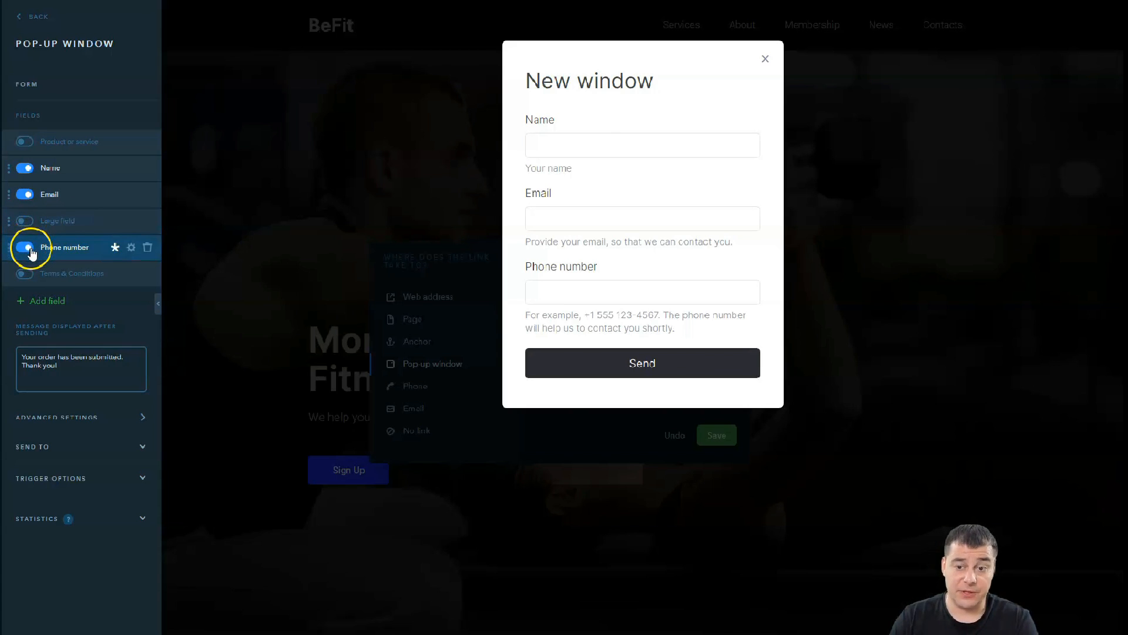
- Make the pop-up form's Phone number field optional and switch it off, leaving the button settings
left_click(115, 249)
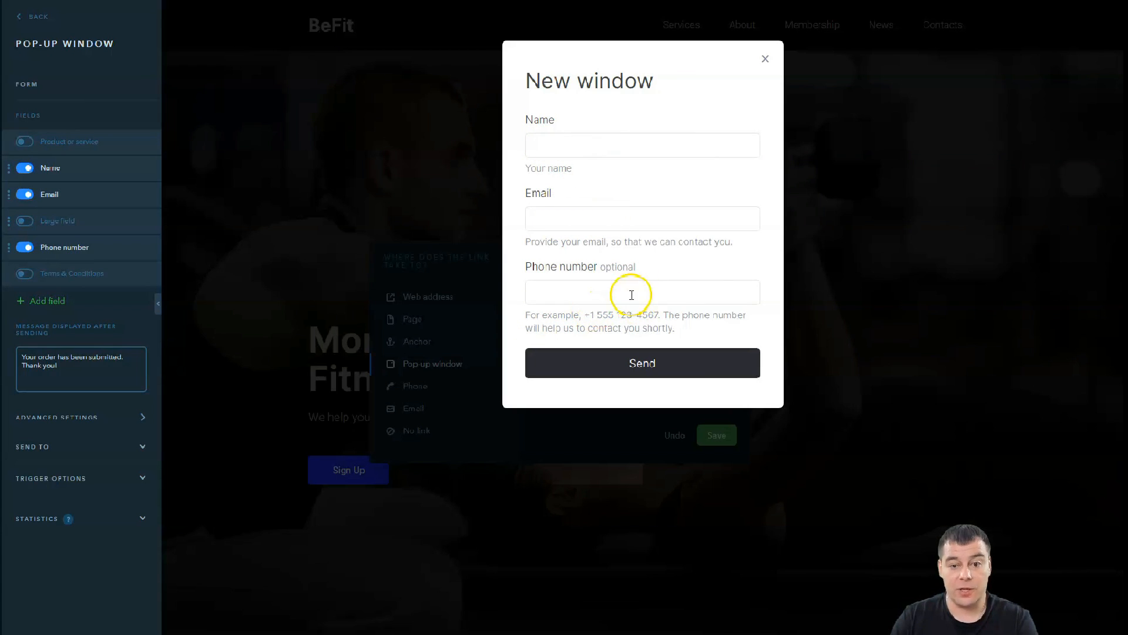
mouse_move(57, 248)
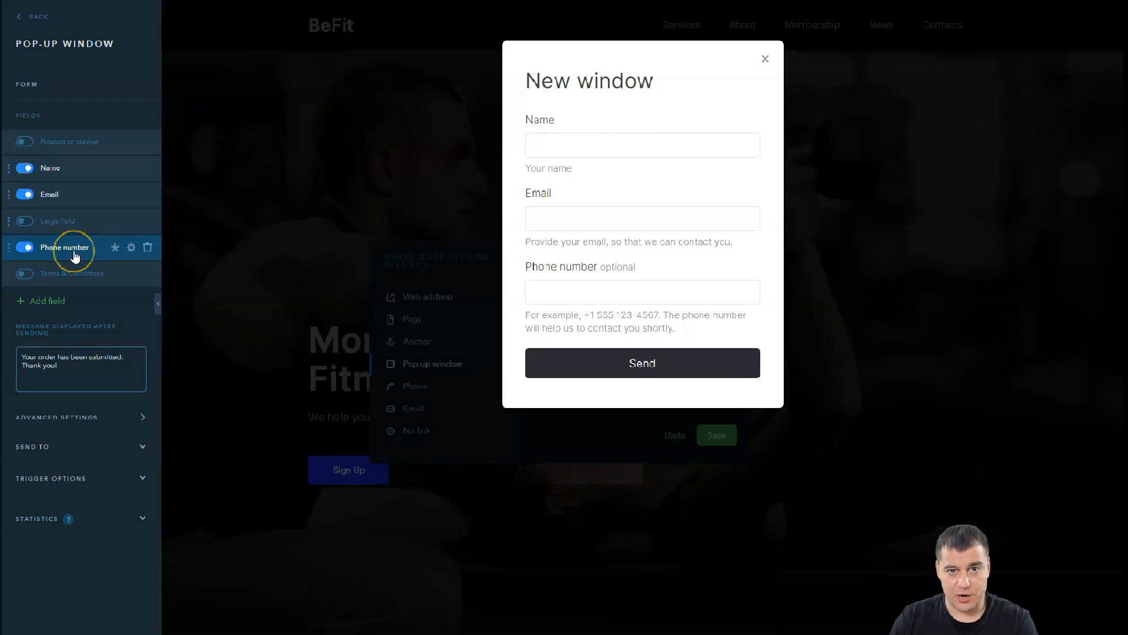
left_click(26, 248)
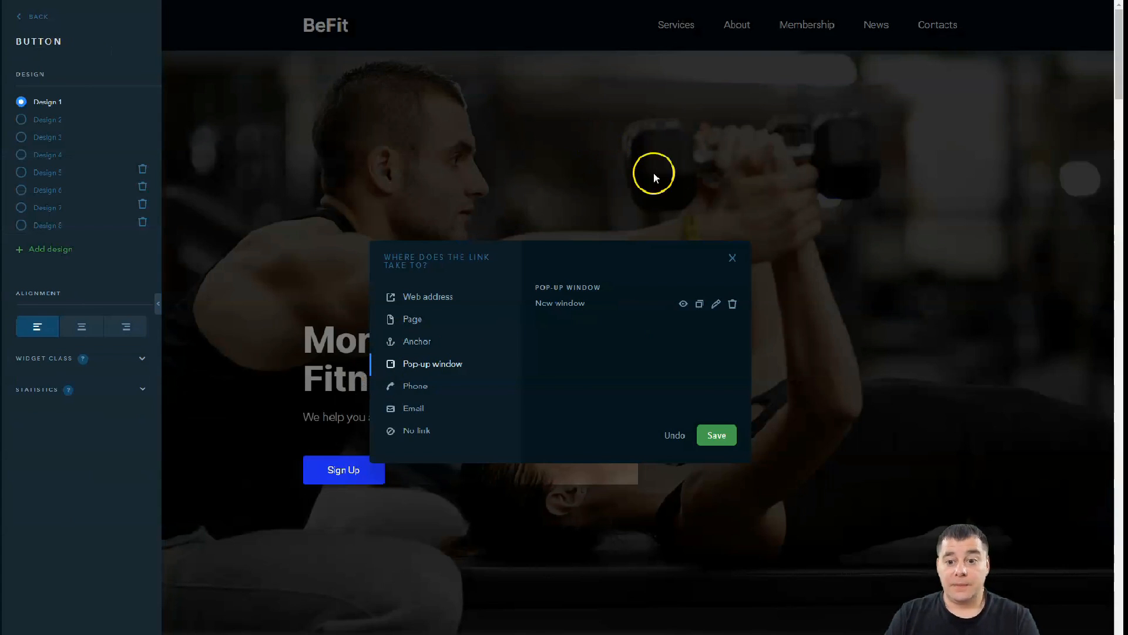
left_click(212, 174)
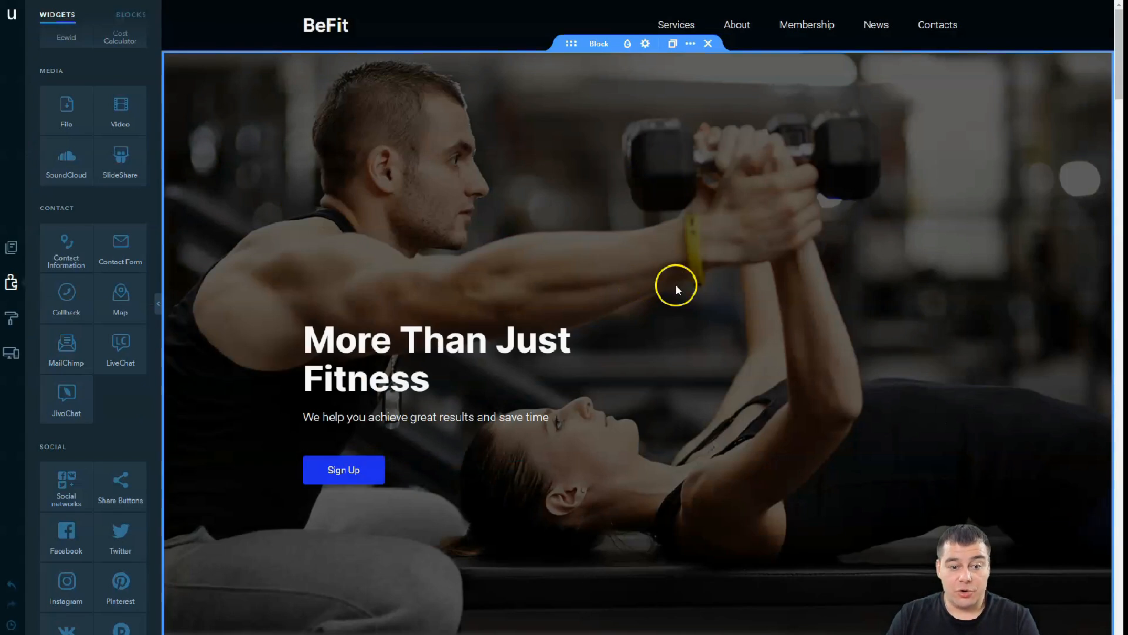
scroll(702, 293, "down", 5)
scroll(704, 292, "down", 5)
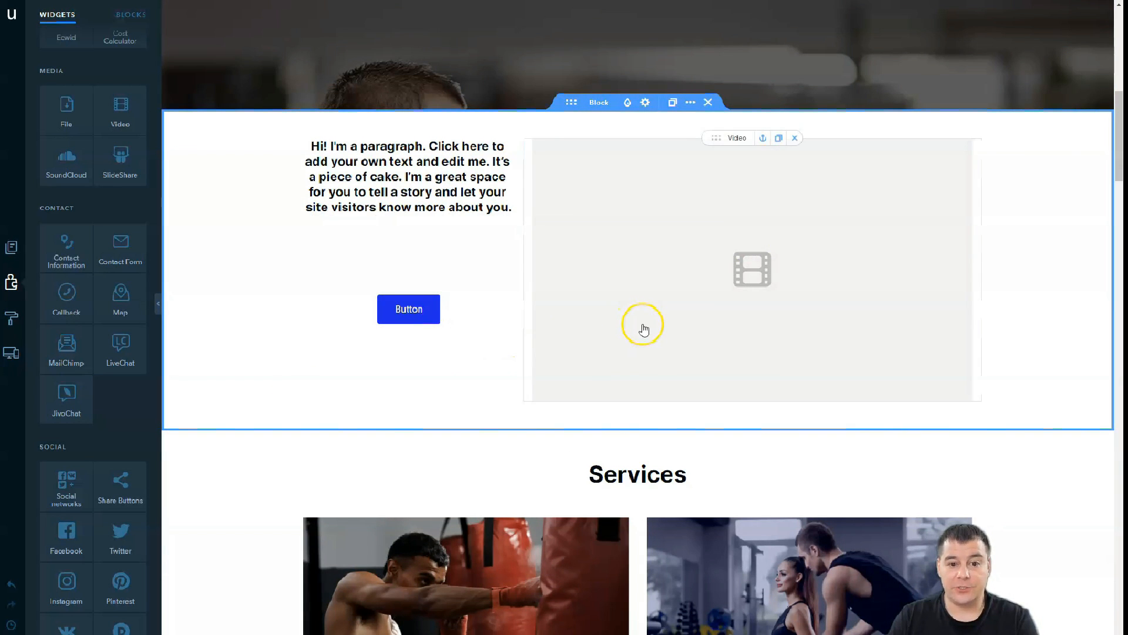
scroll(645, 329, "down", 4)
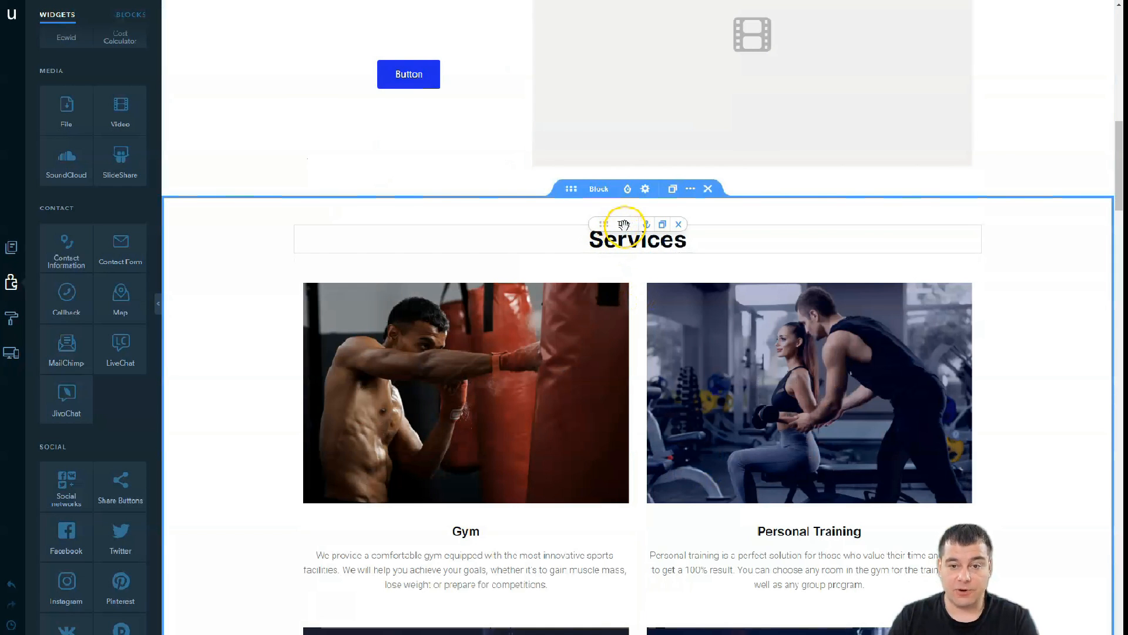
scroll(623, 225, "up", 4)
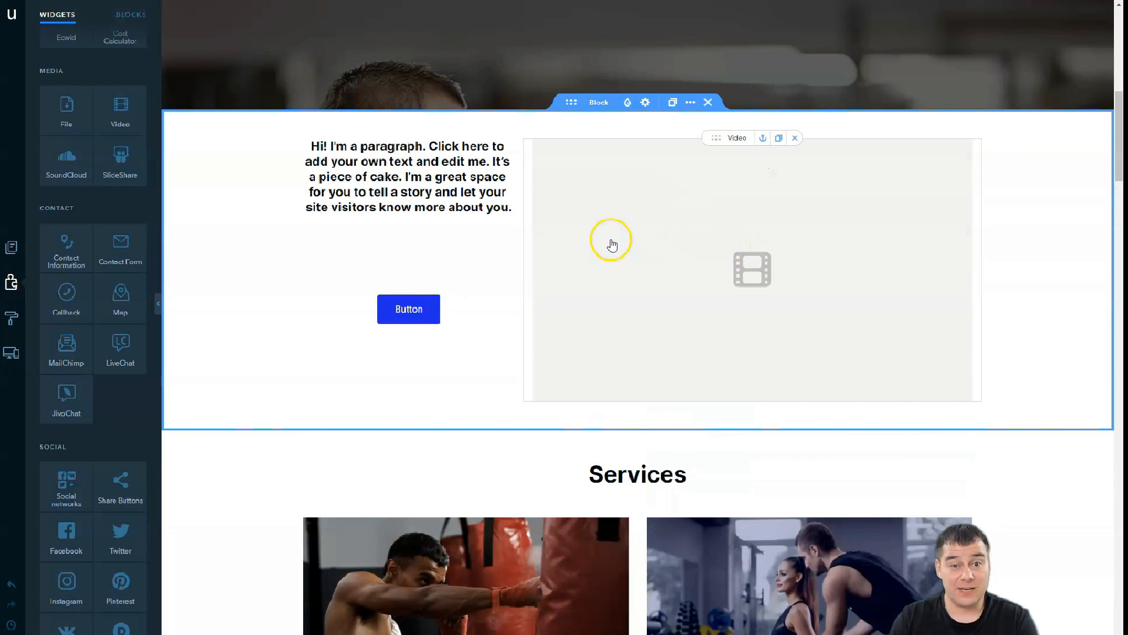
- Review the home page's blocks from the hero section through Services, Membership, Reviews and Coaches to Contacts and back
scroll(619, 244, "up", 4)
scroll(617, 244, "down", 3)
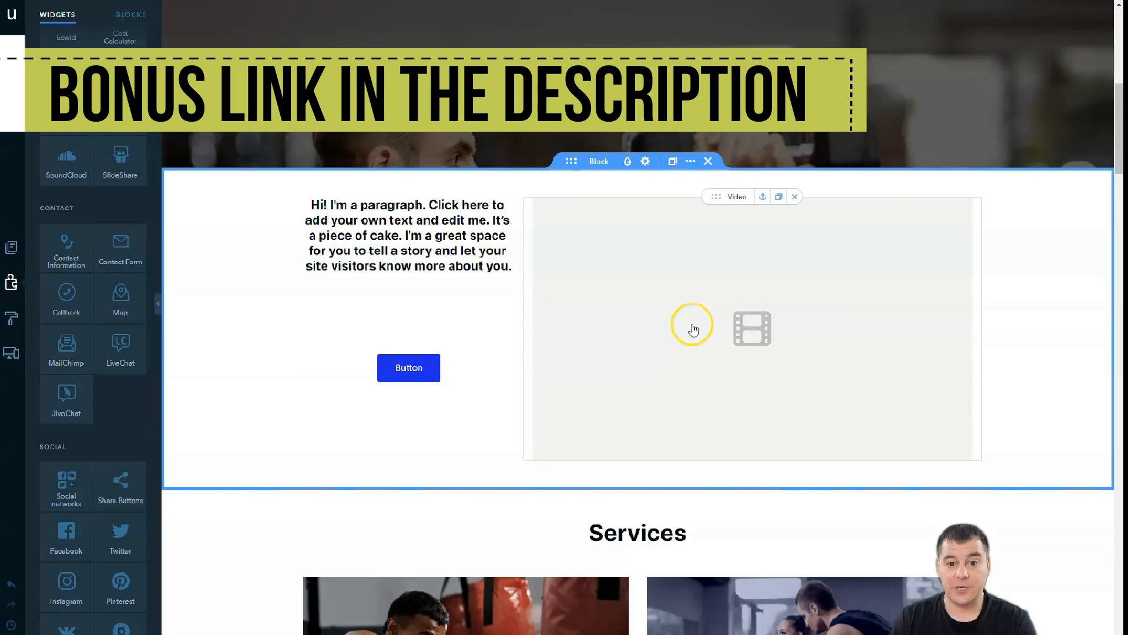
scroll(621, 329, "down", 10)
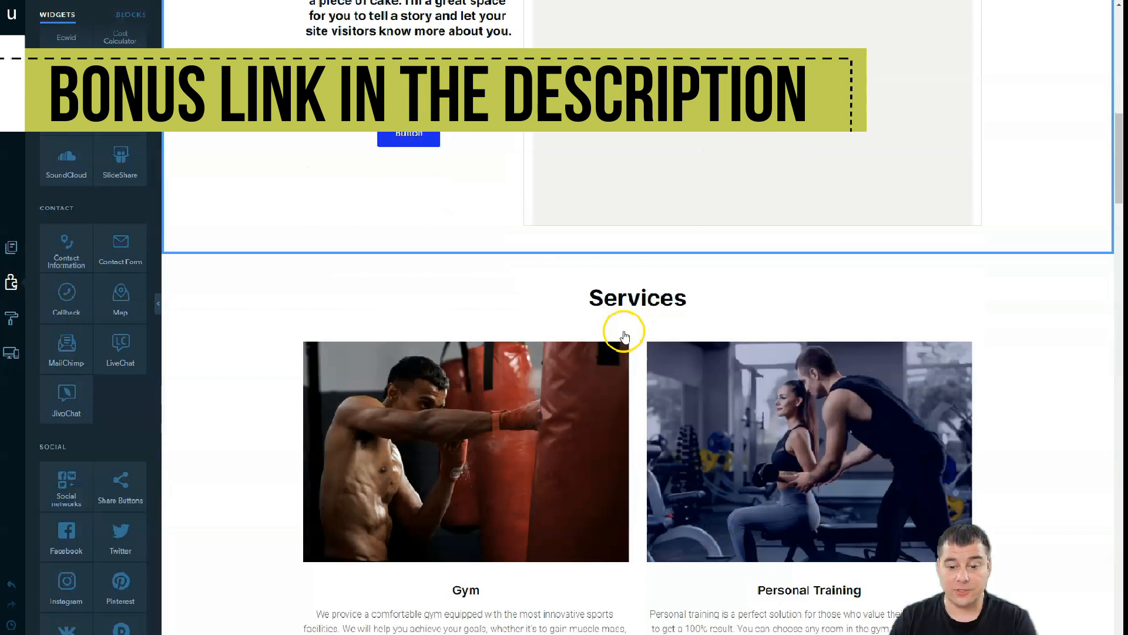
scroll(631, 336, "down", 5)
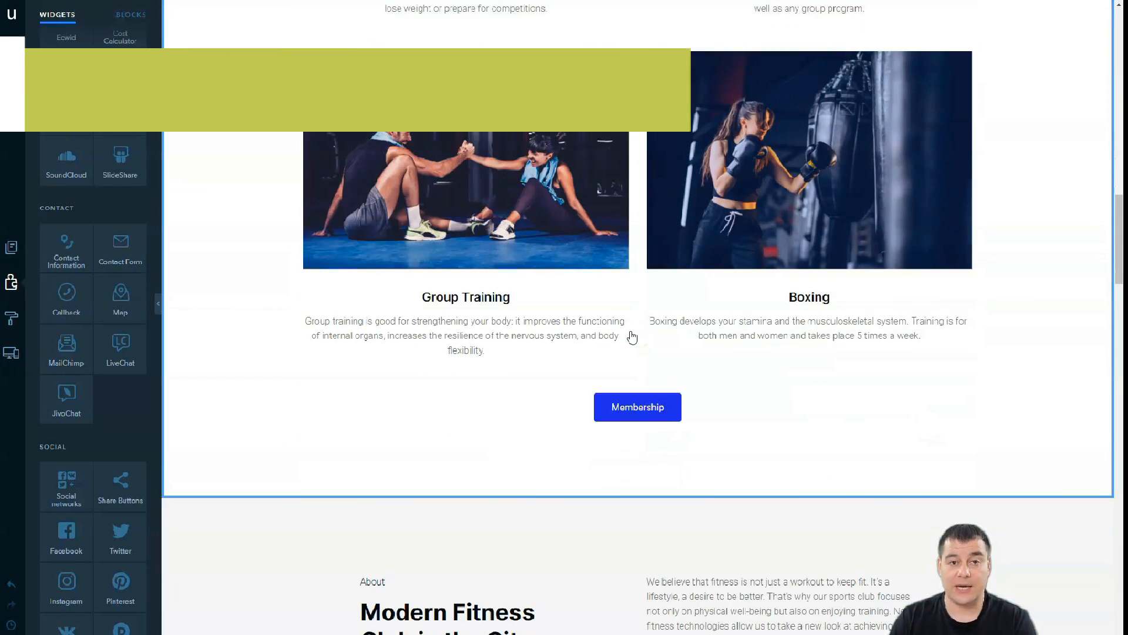
scroll(662, 288, "down", 12)
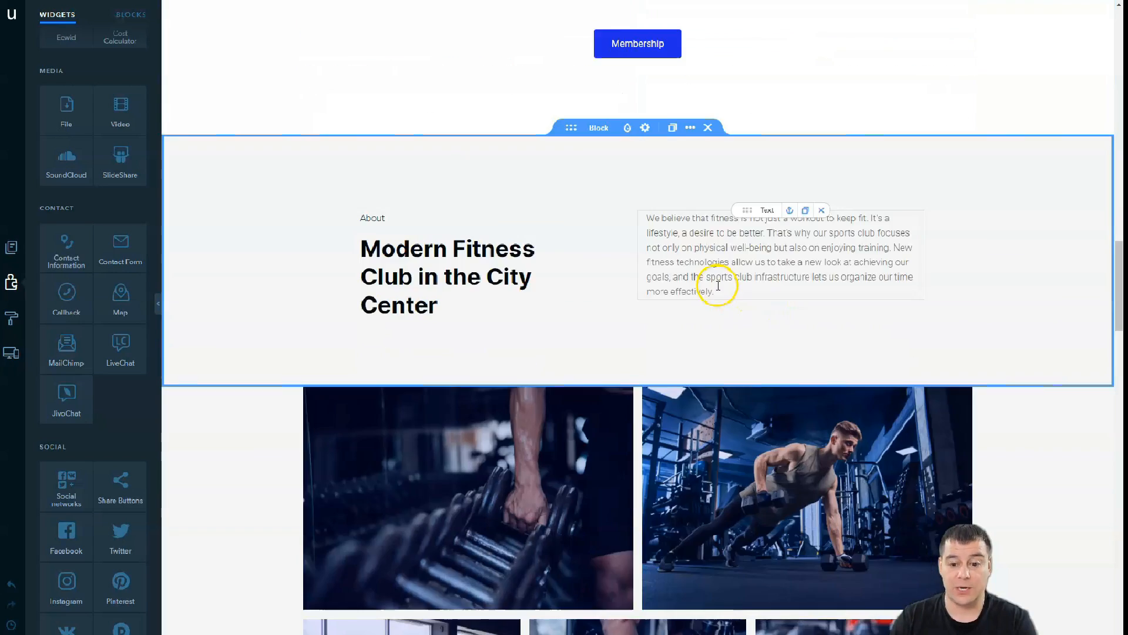
scroll(716, 288, "down", 12)
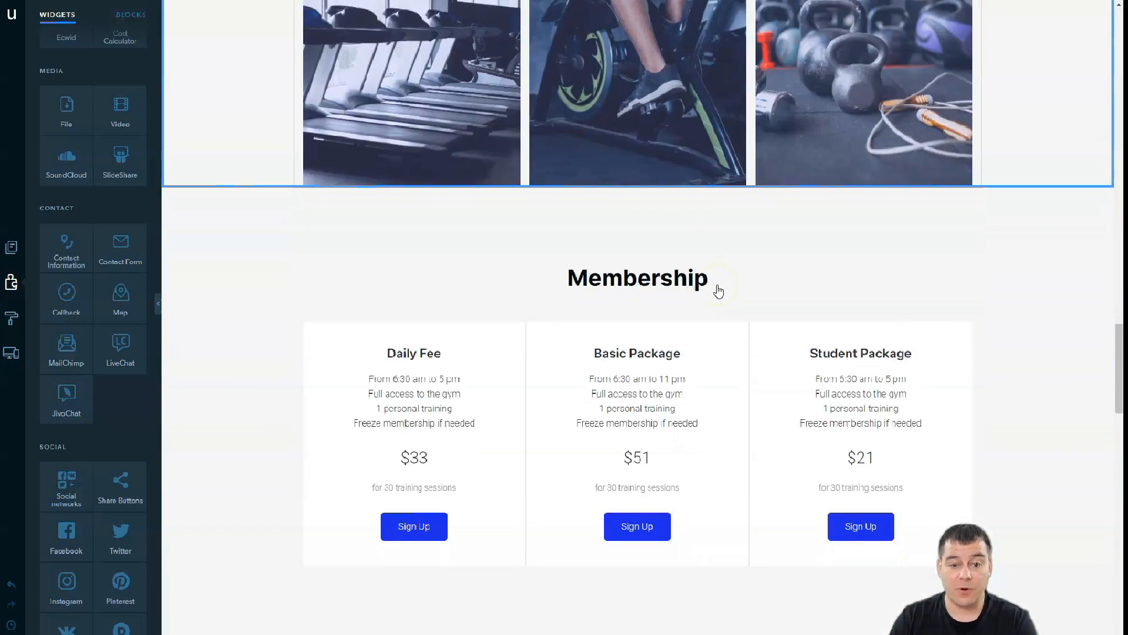
scroll(718, 289, "down", 11)
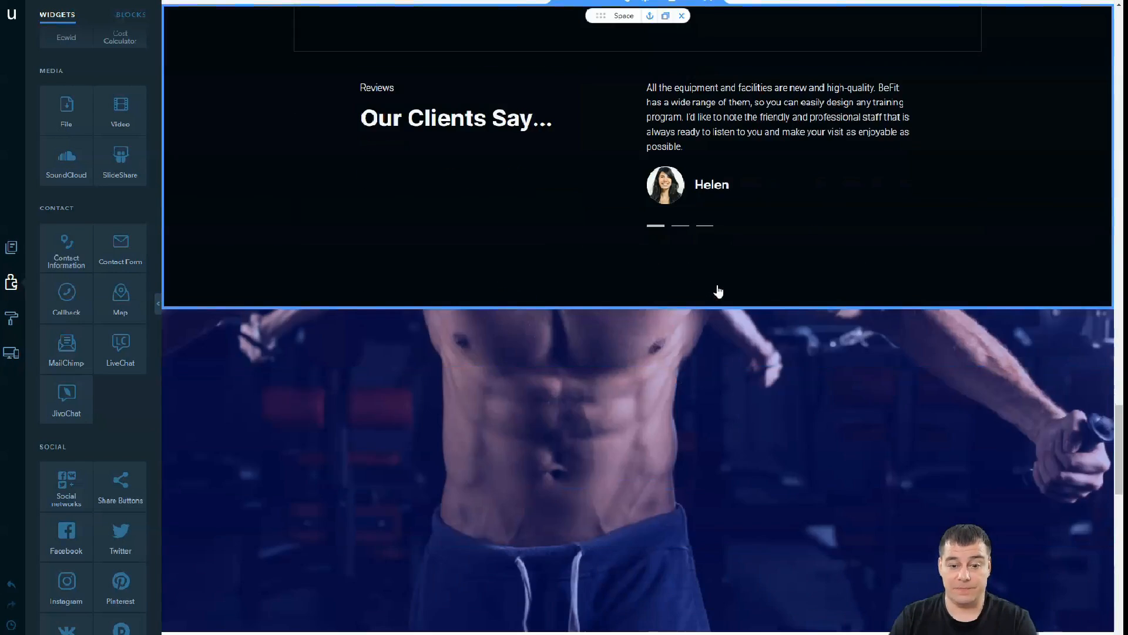
scroll(718, 291, "down", 11)
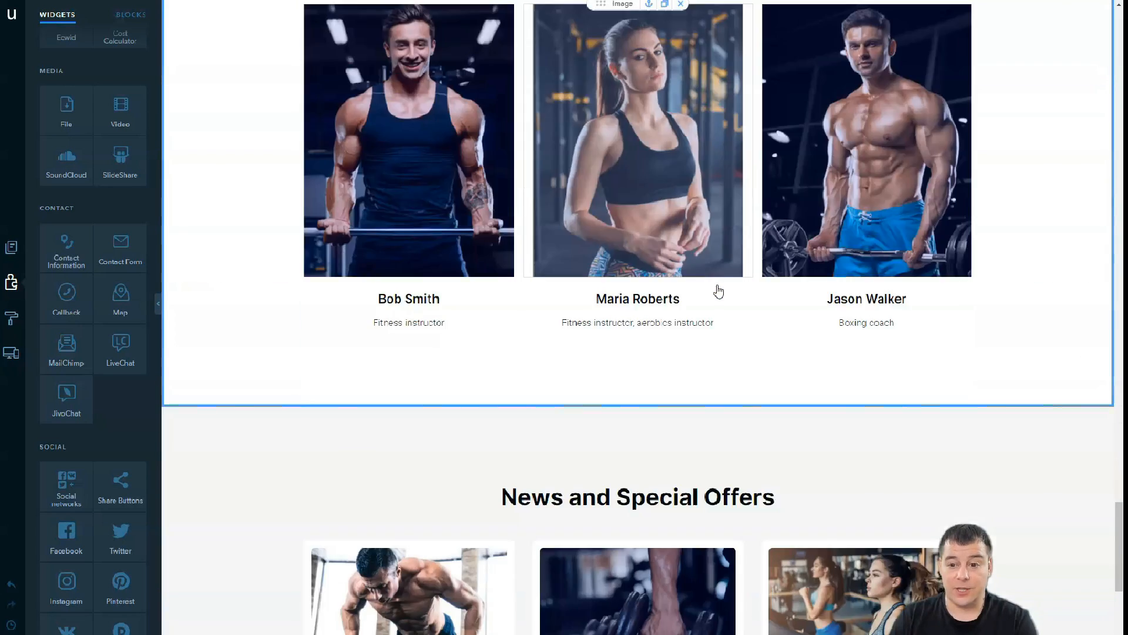
scroll(718, 291, "down", 9)
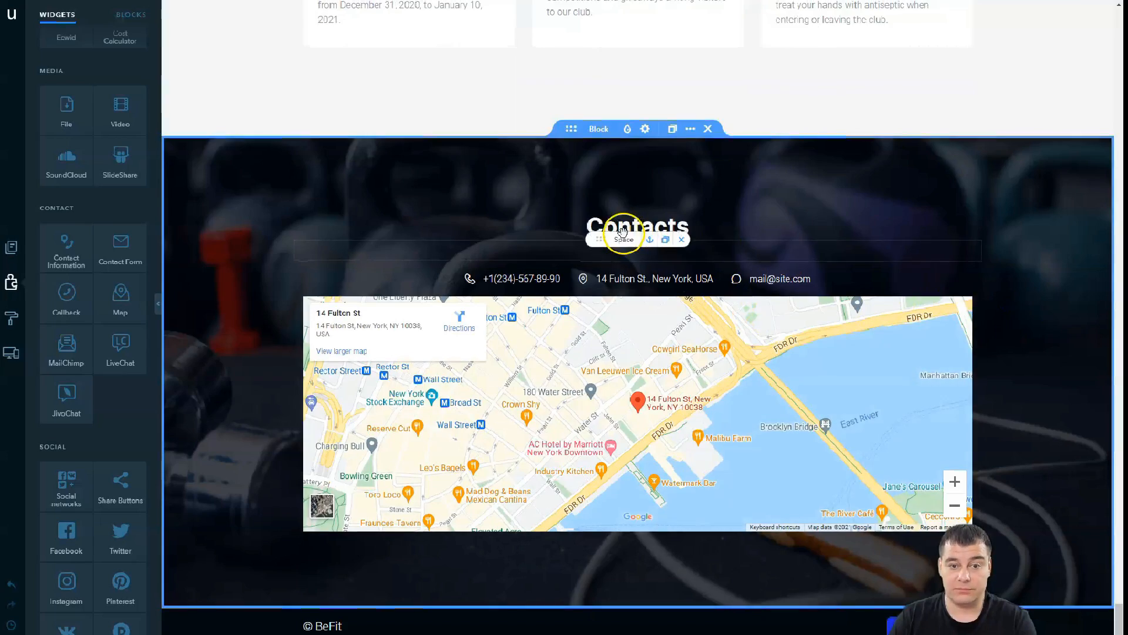
scroll(622, 232, "up", 8)
scroll(622, 240, "up", 20)
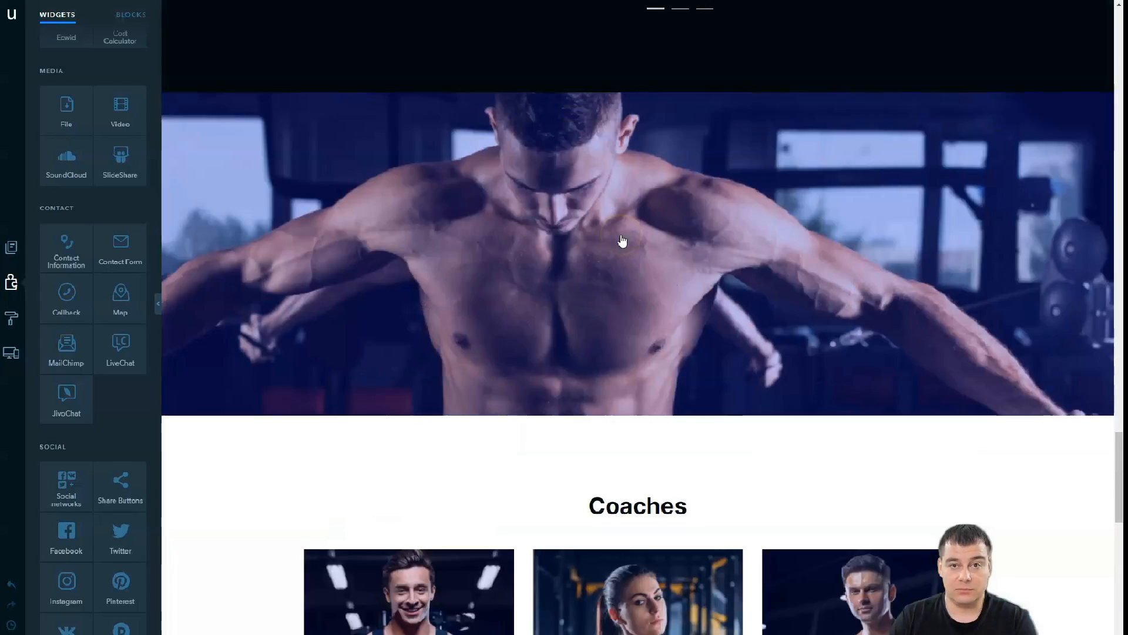
scroll(622, 240, "up", 18)
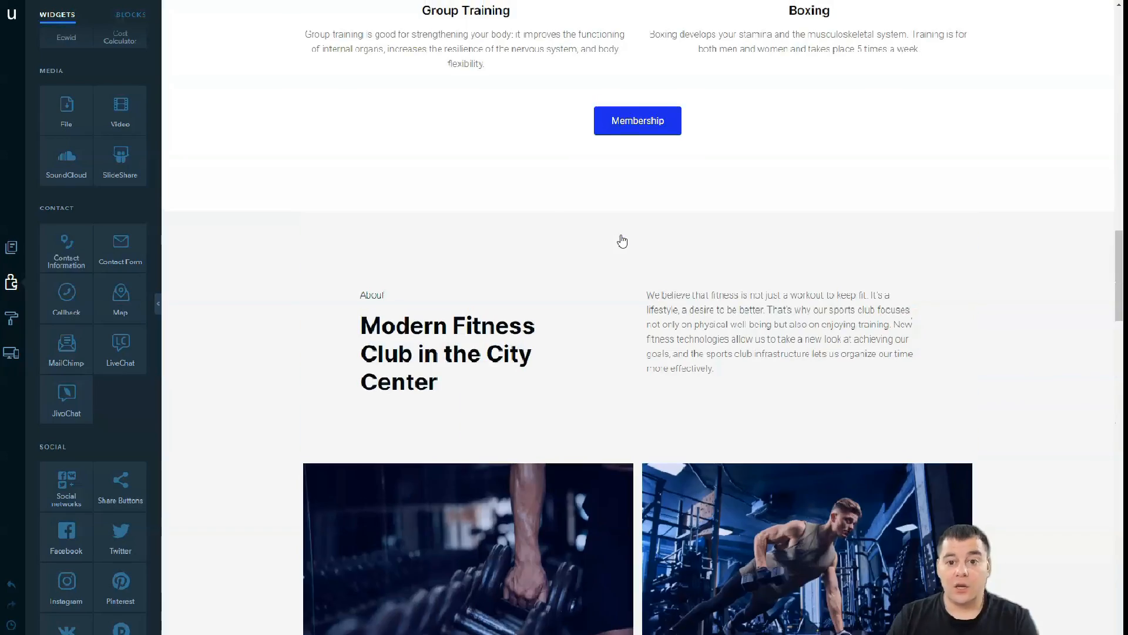
scroll(621, 240, "up", 15)
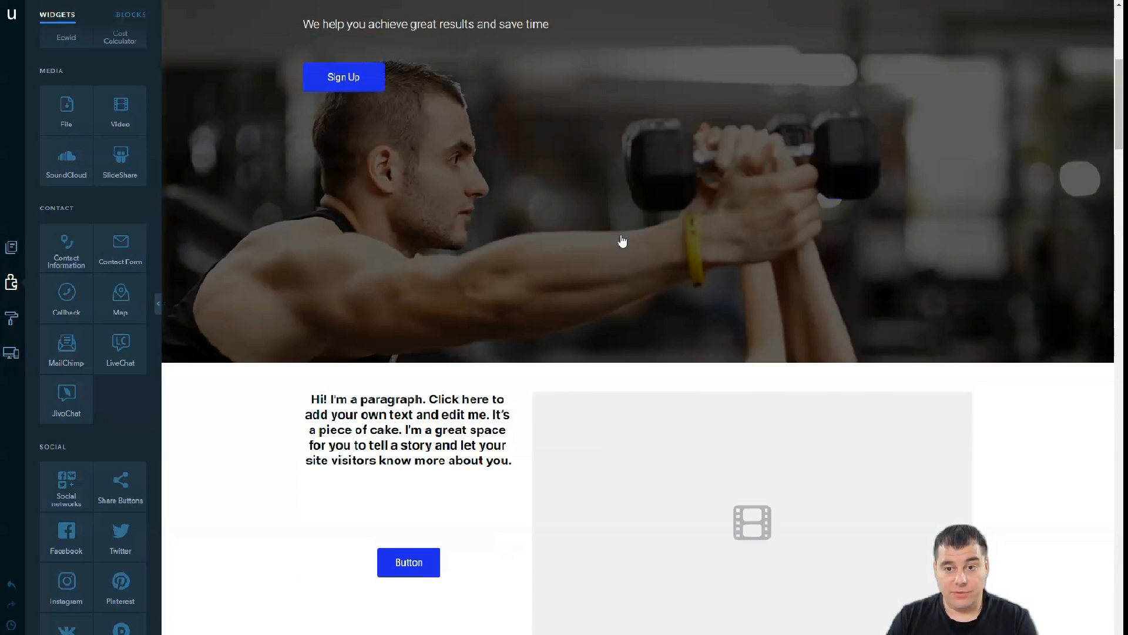
- Widen the paragraph and button column beside the video placeholder to about half of the block's content width
scroll(622, 240, "down", 8)
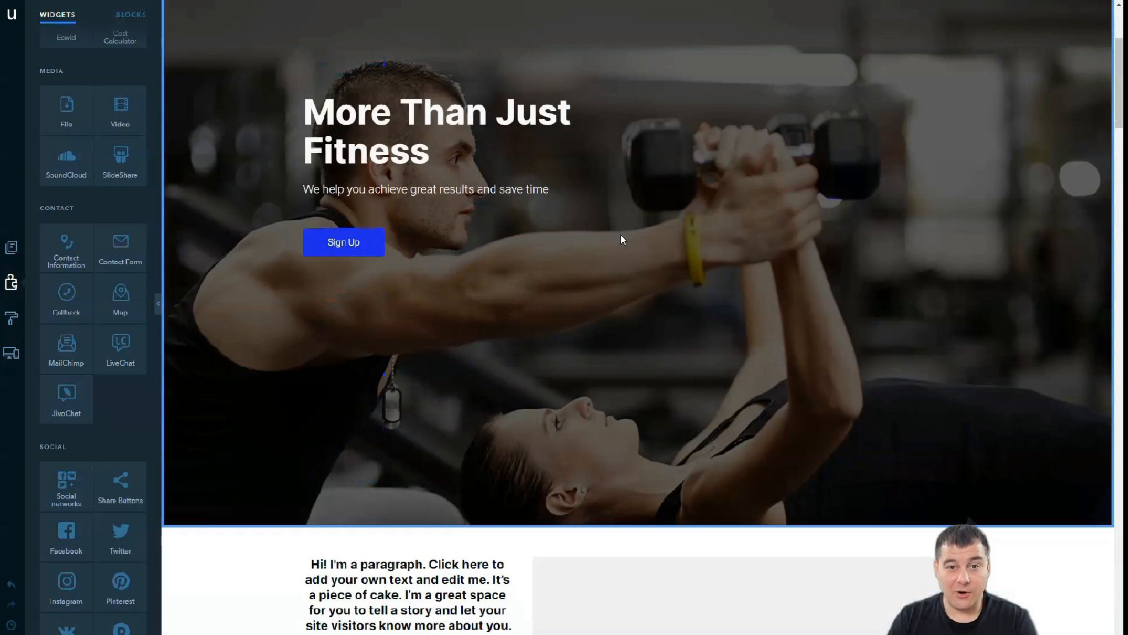
scroll(622, 240, "down", 2)
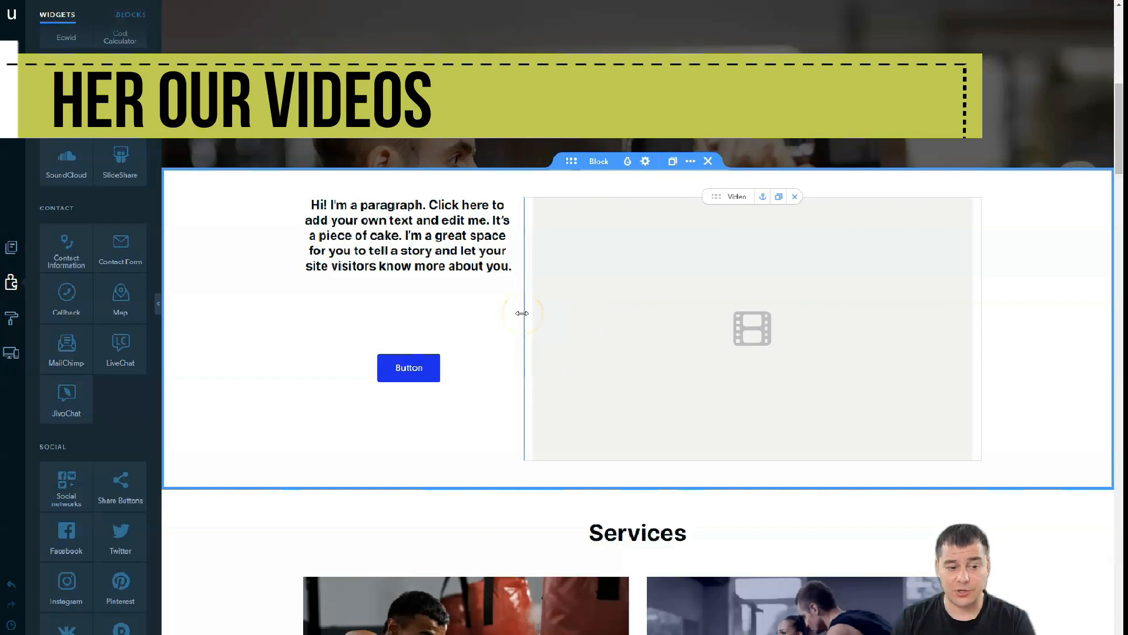
left_click_drag(522, 313, 635, 360)
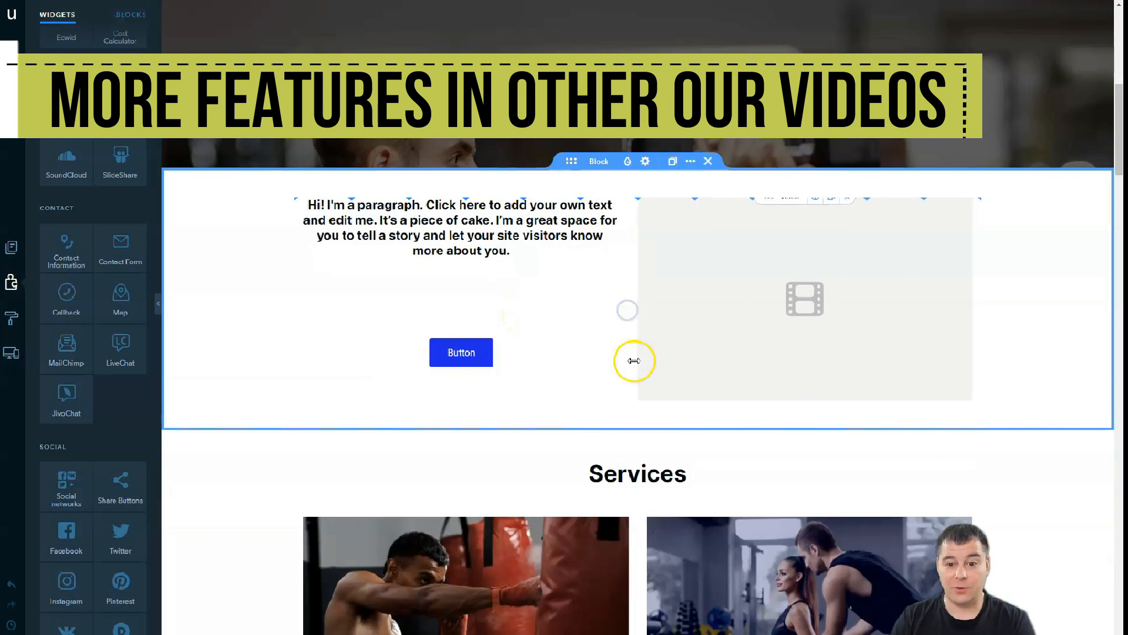